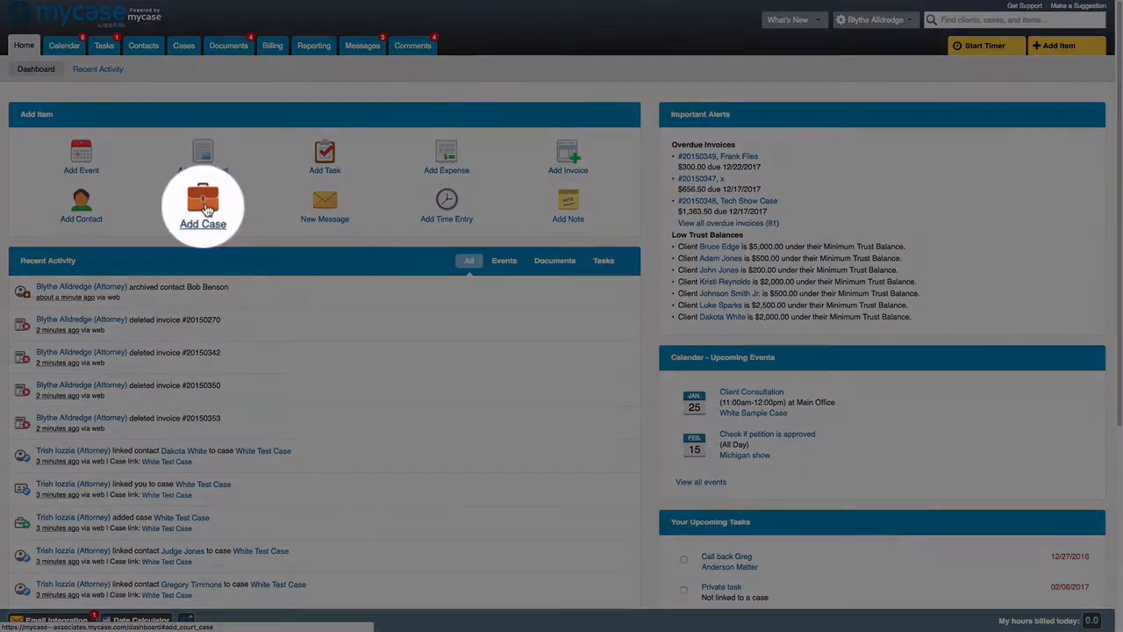
- Start a new case and add the existing judge contact to it
{"action": "left_click", "coordinate": [202, 204]}
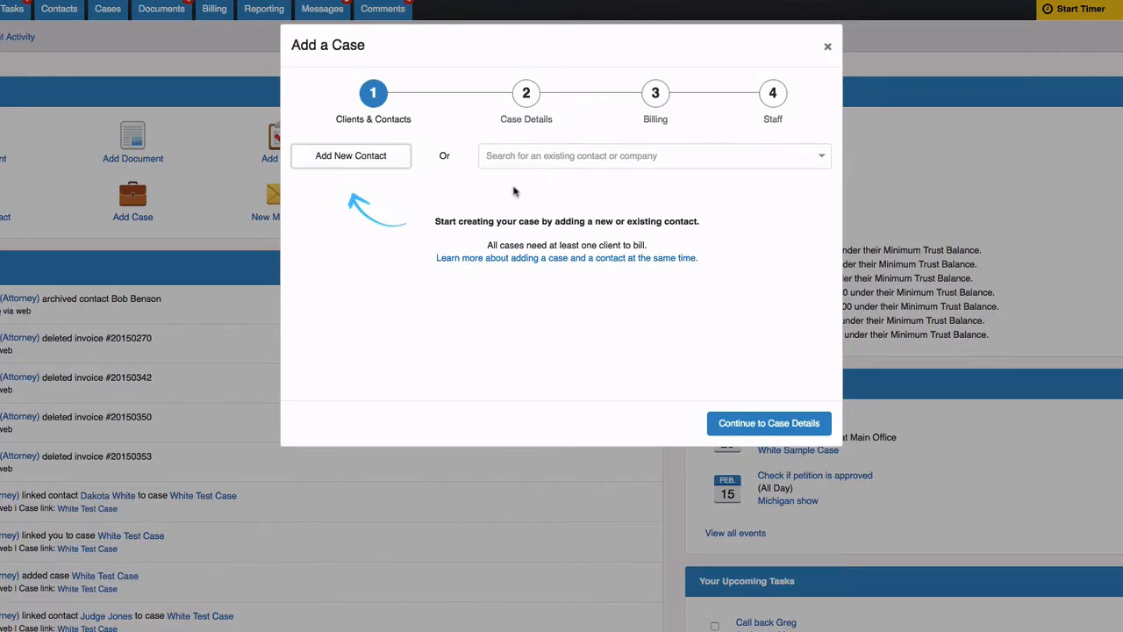
{"action": "left_click", "coordinate": [522, 156]}
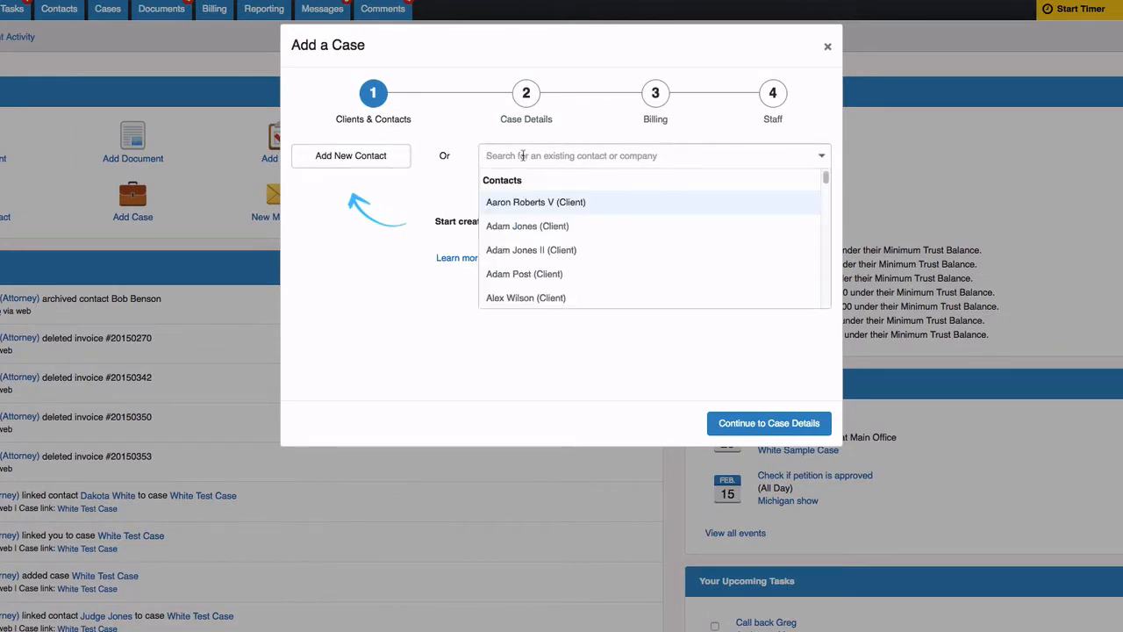
{"action": "type", "text": "Jud"}
{"action": "left_click", "coordinate": [543, 202]}
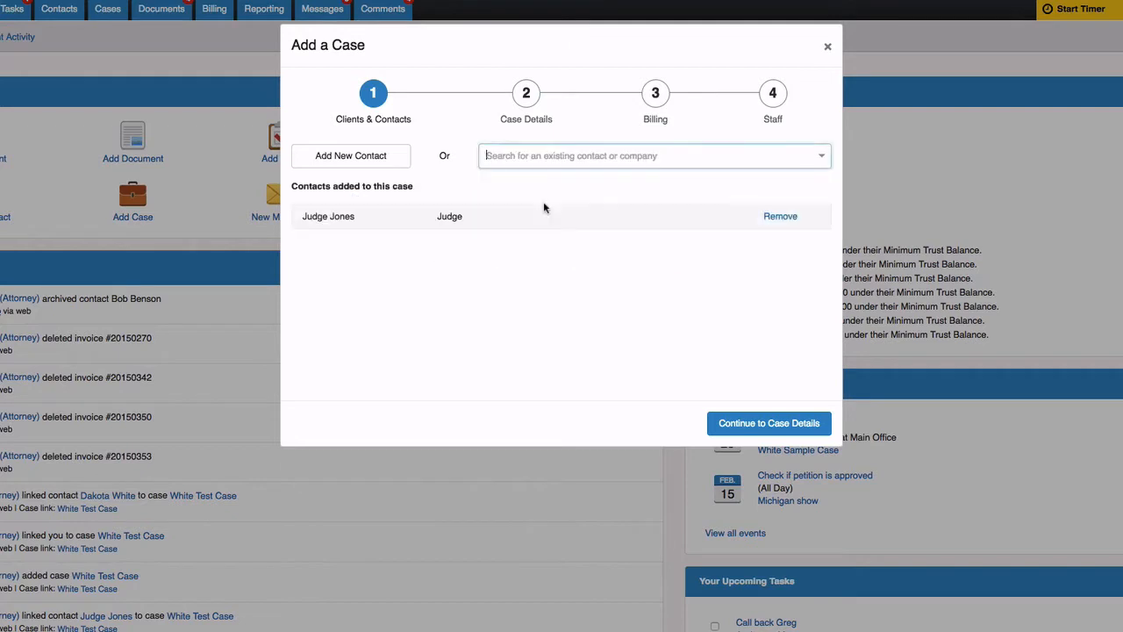
- Create a new client contact with the client's first name, last name and e-mail, and save it
{"action": "left_click", "coordinate": [397, 160]}
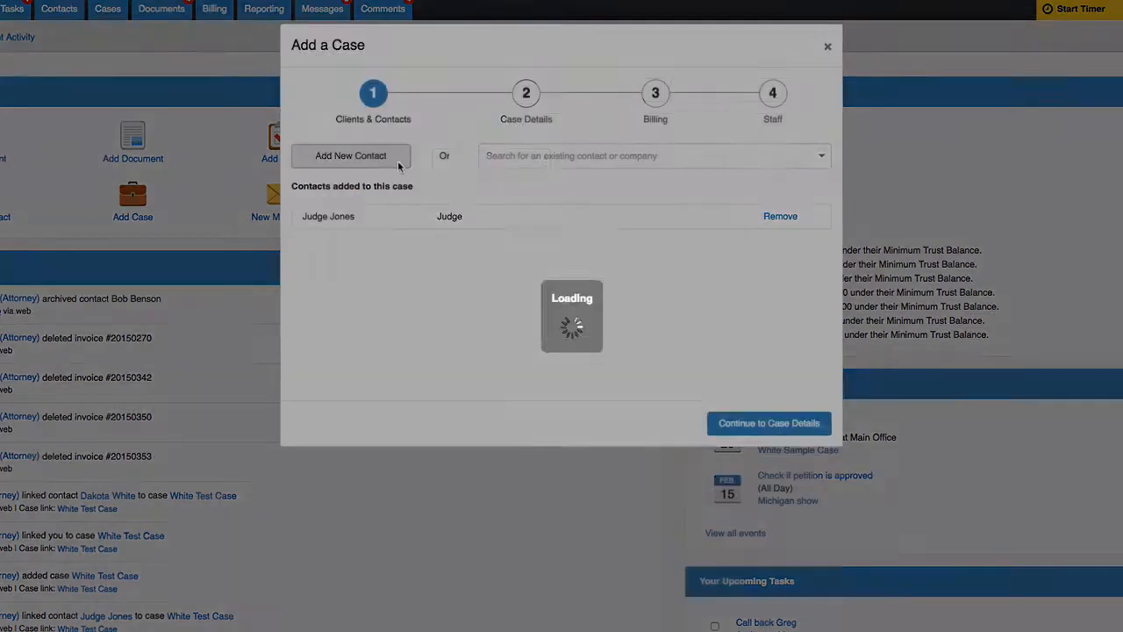
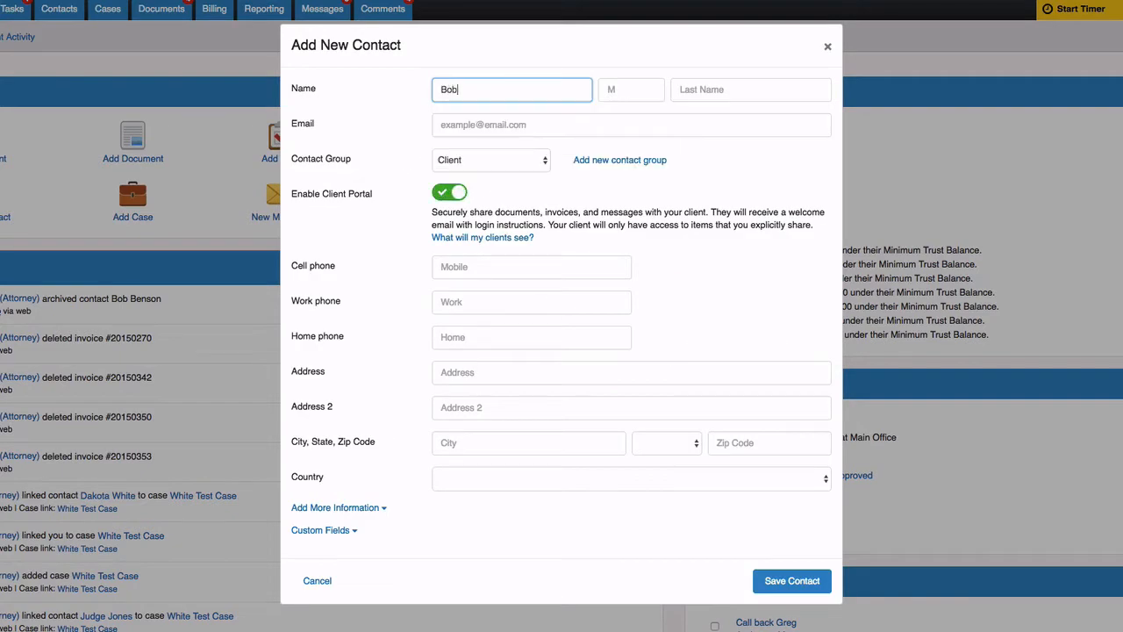
{"action": "left_click", "coordinate": [751, 84]}
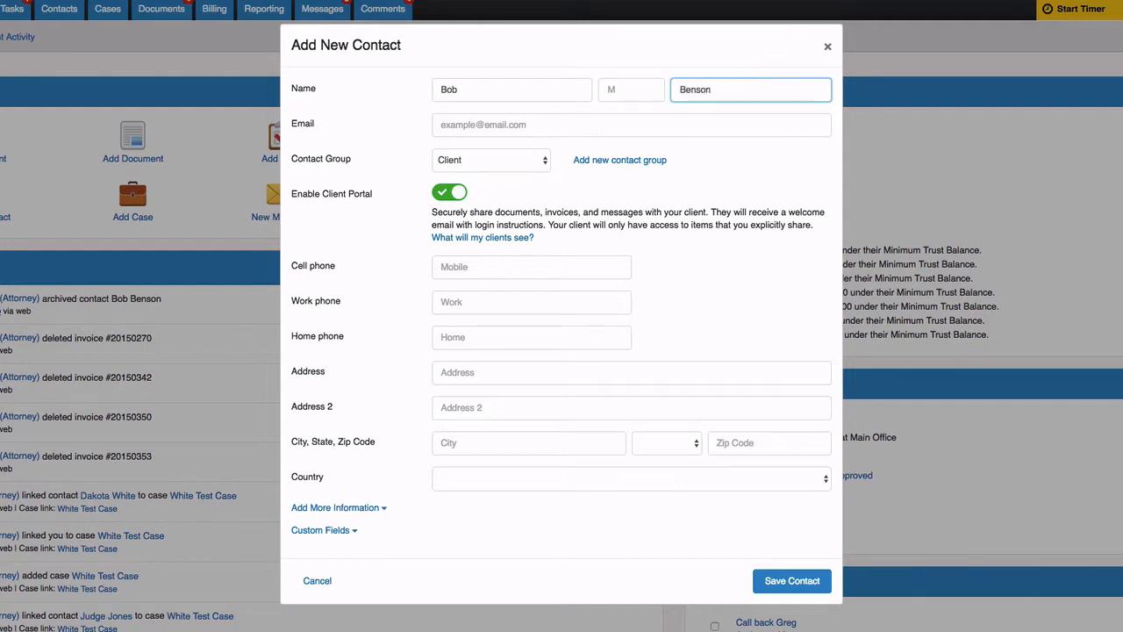
{"action": "left_click", "coordinate": [710, 127]}
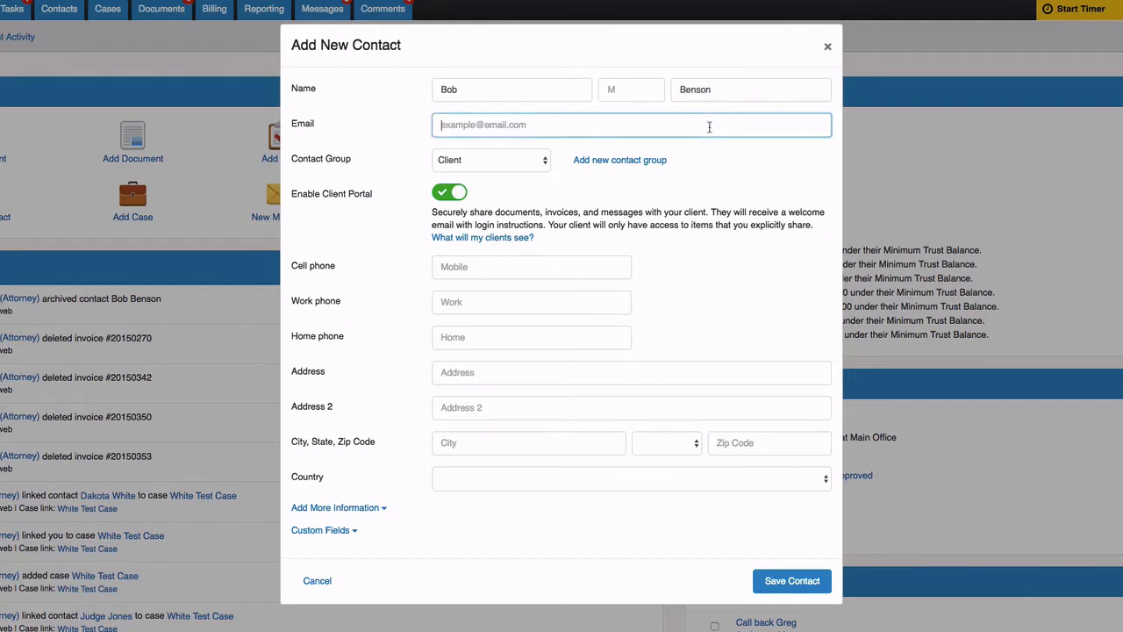
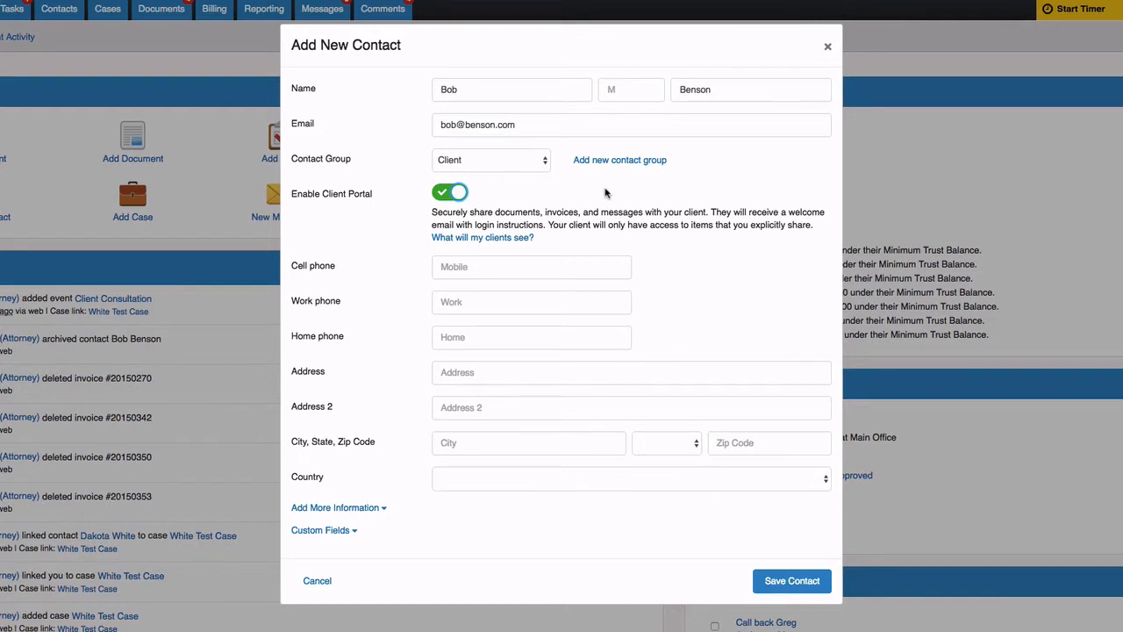
{"action": "left_click", "coordinate": [805, 579]}
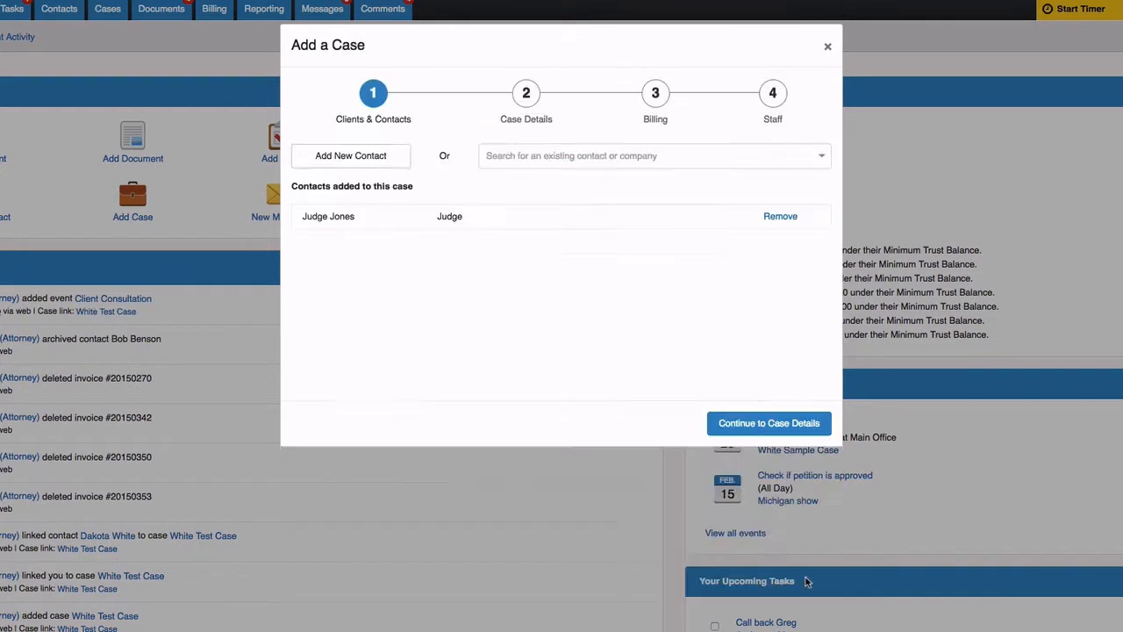
- Name the case after the client ('… Sample Case'), number 4009, practice area Civil
{"action": "left_click", "coordinate": [800, 425]}
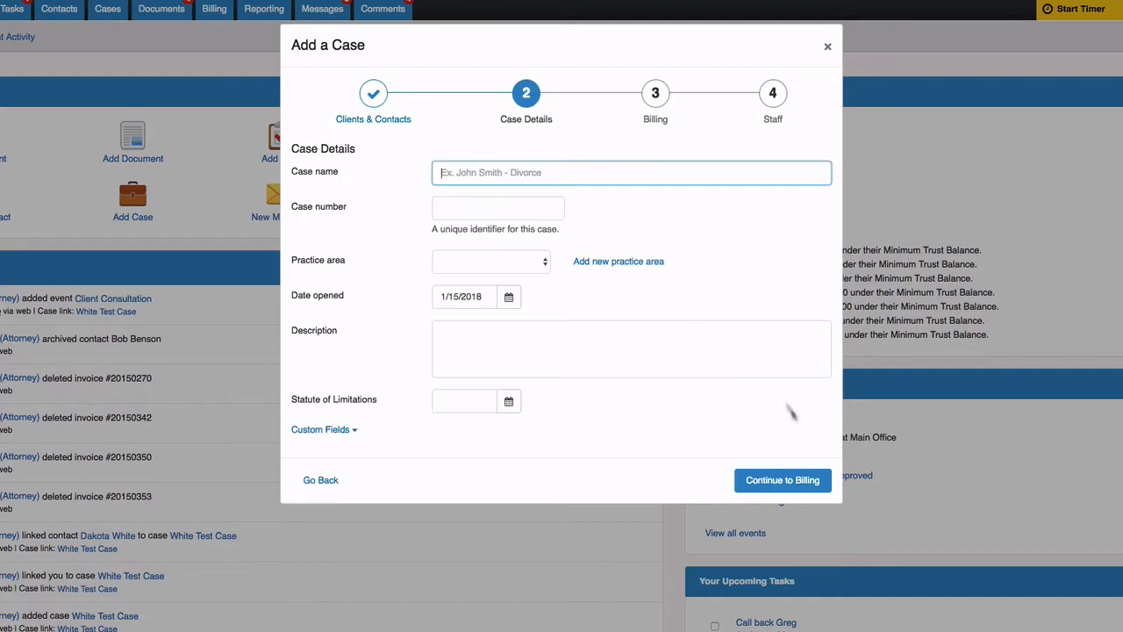
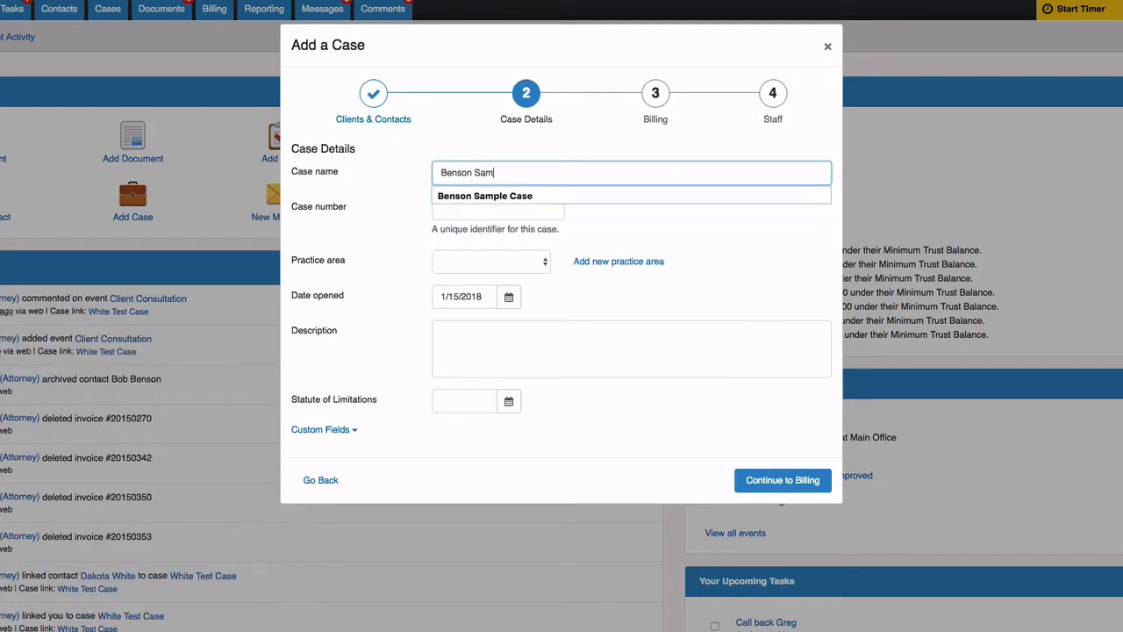
{"action": "key", "text": "Tab"}
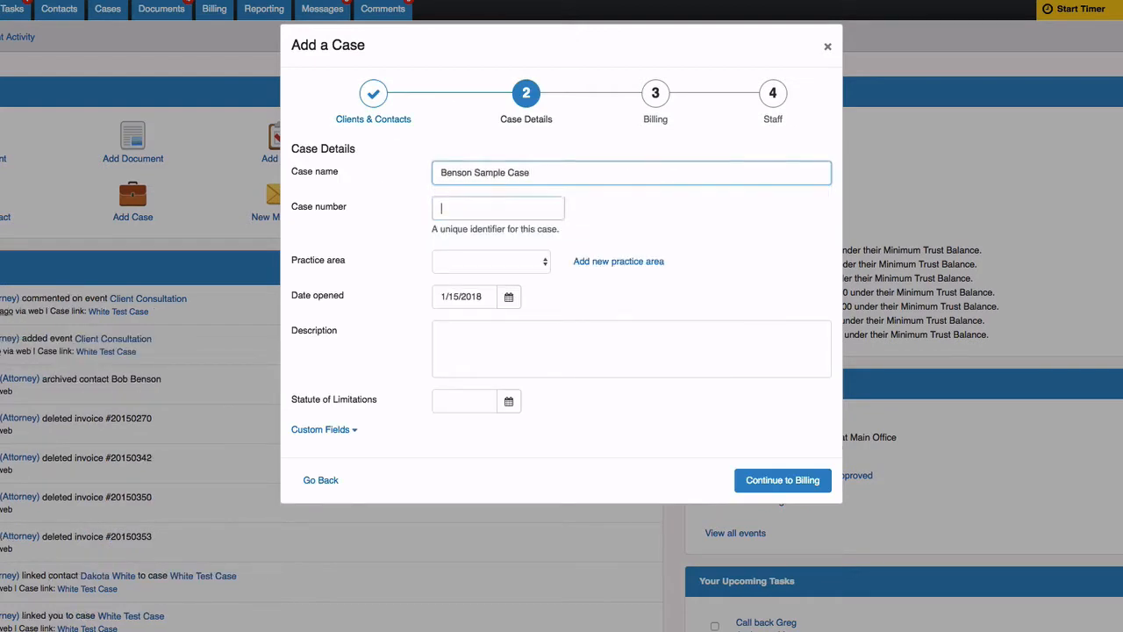
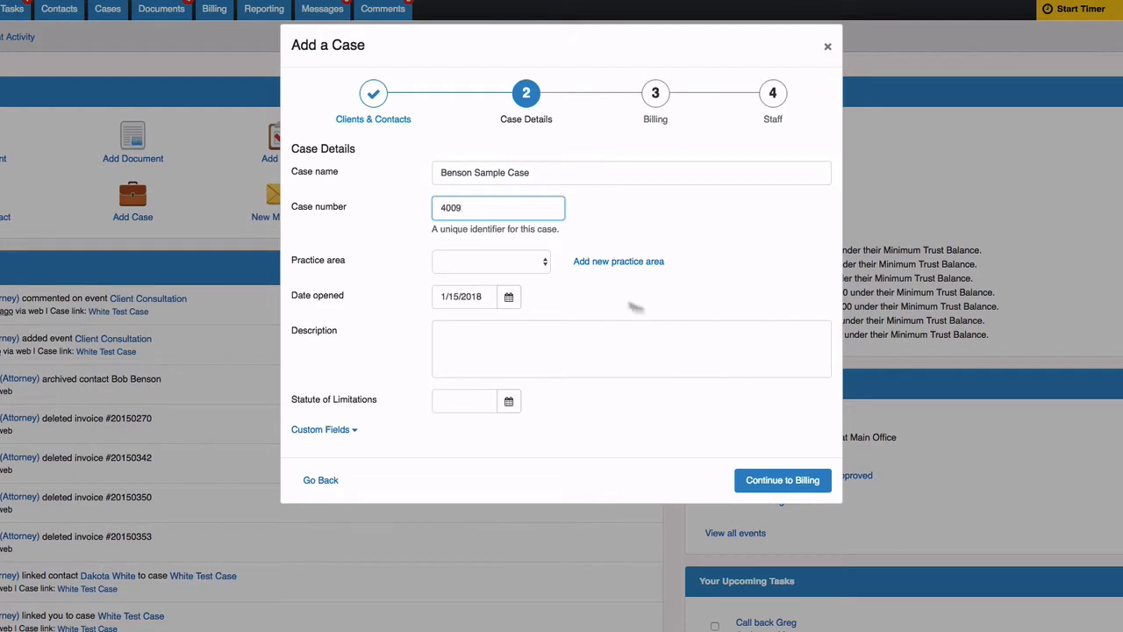
{"action": "left_click", "coordinate": [544, 264]}
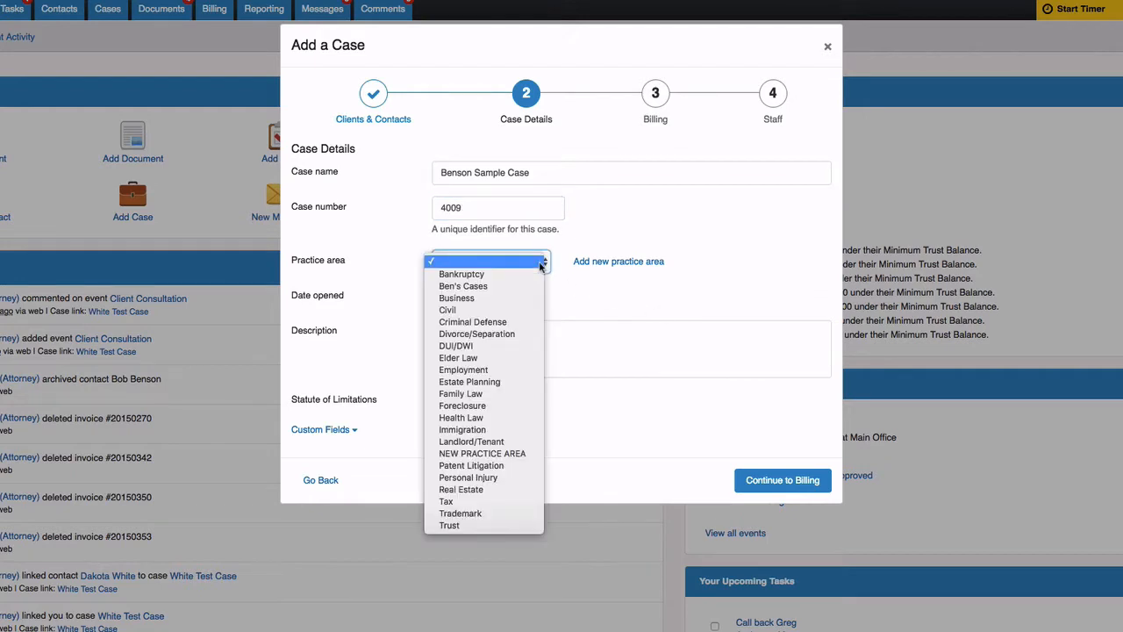
{"action": "left_click", "coordinate": [531, 310]}
{"action": "left_click", "coordinate": [748, 478]}
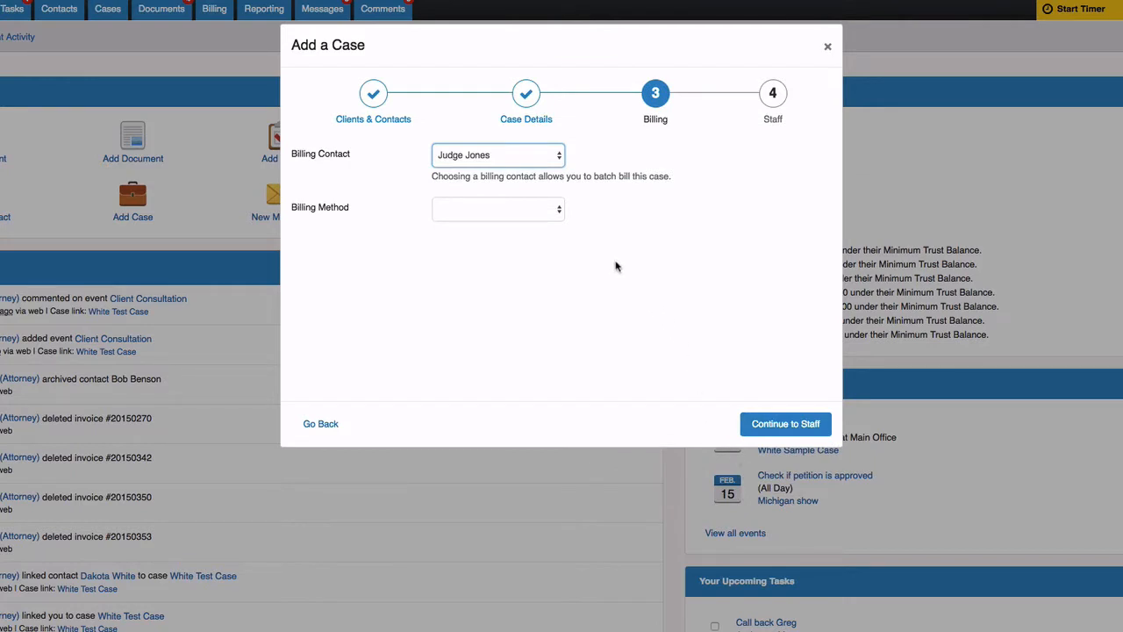
- Make the new client the billing contact with a Mix of Flat Fee and Hourly billing
{"action": "left_click", "coordinate": [558, 158]}
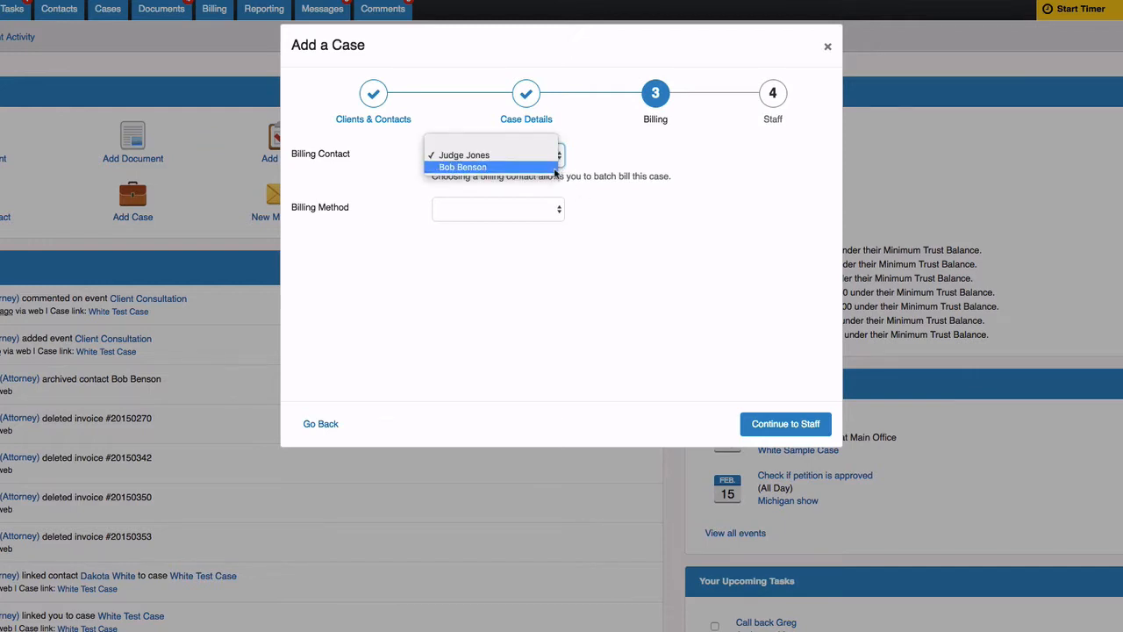
{"action": "left_click", "coordinate": [527, 167]}
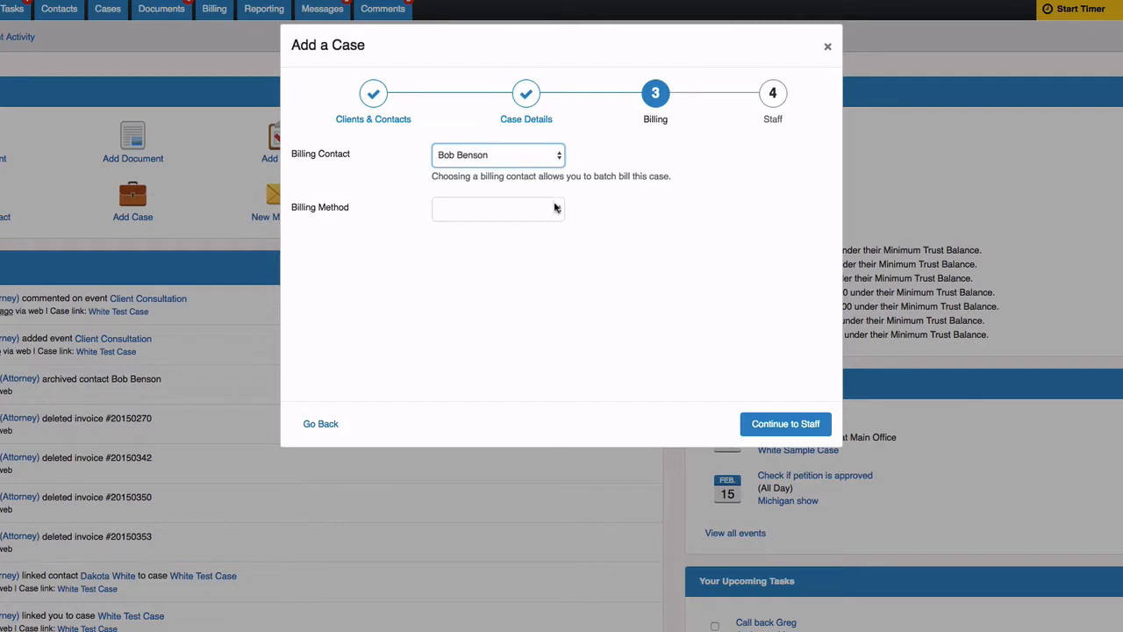
{"action": "left_click", "coordinate": [556, 209]}
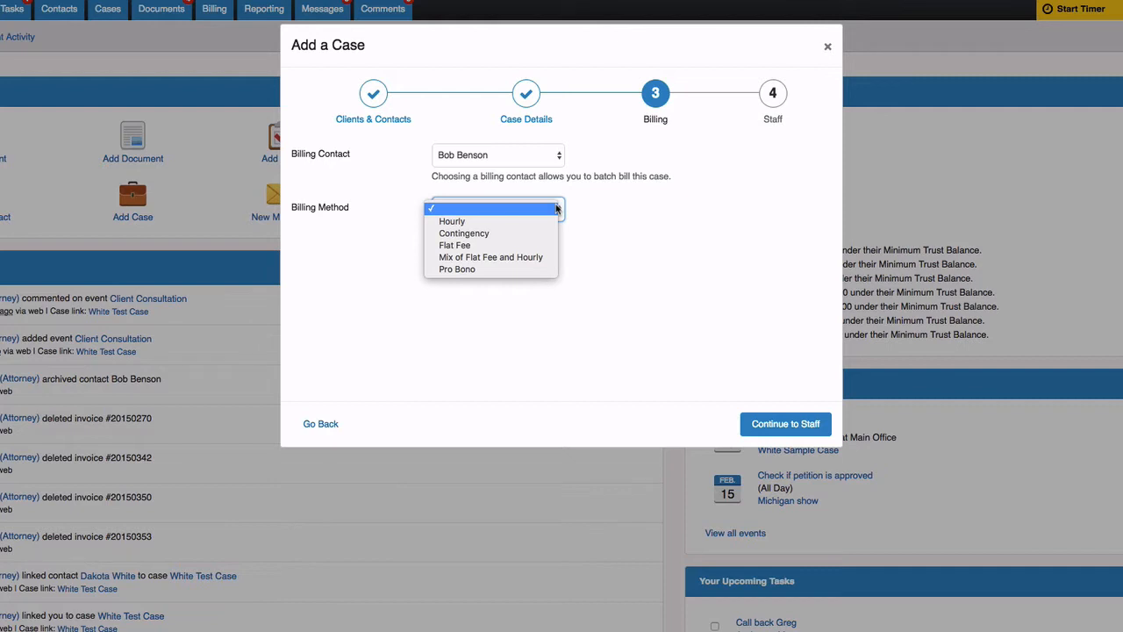
{"action": "left_click", "coordinate": [543, 259]}
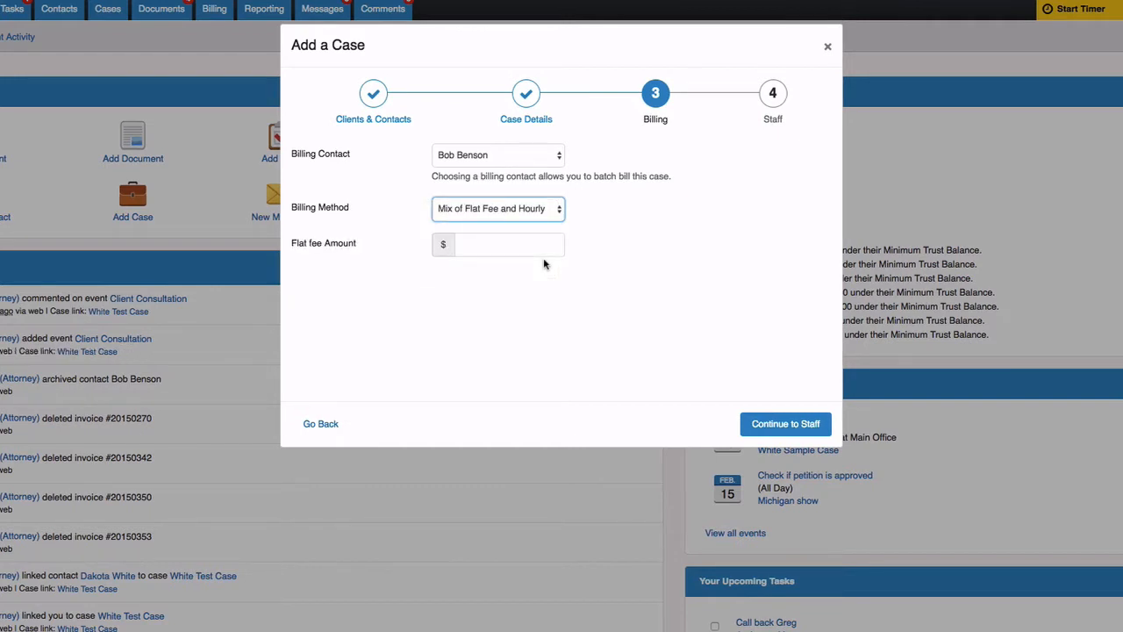
{"action": "left_click", "coordinate": [541, 244]}
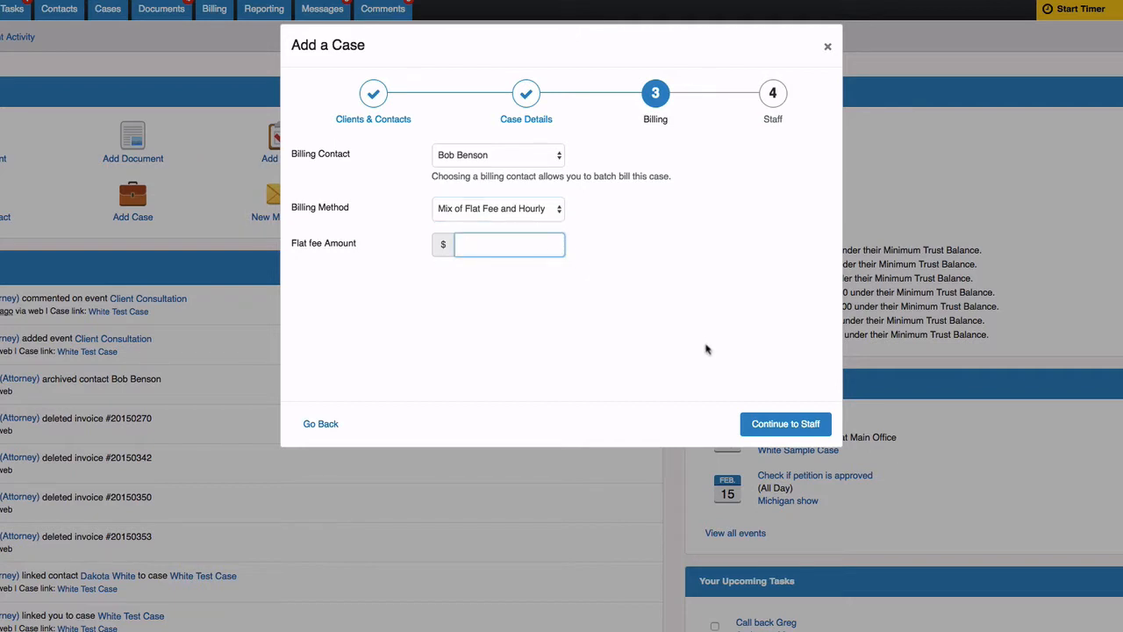
{"action": "left_click", "coordinate": [779, 425]}
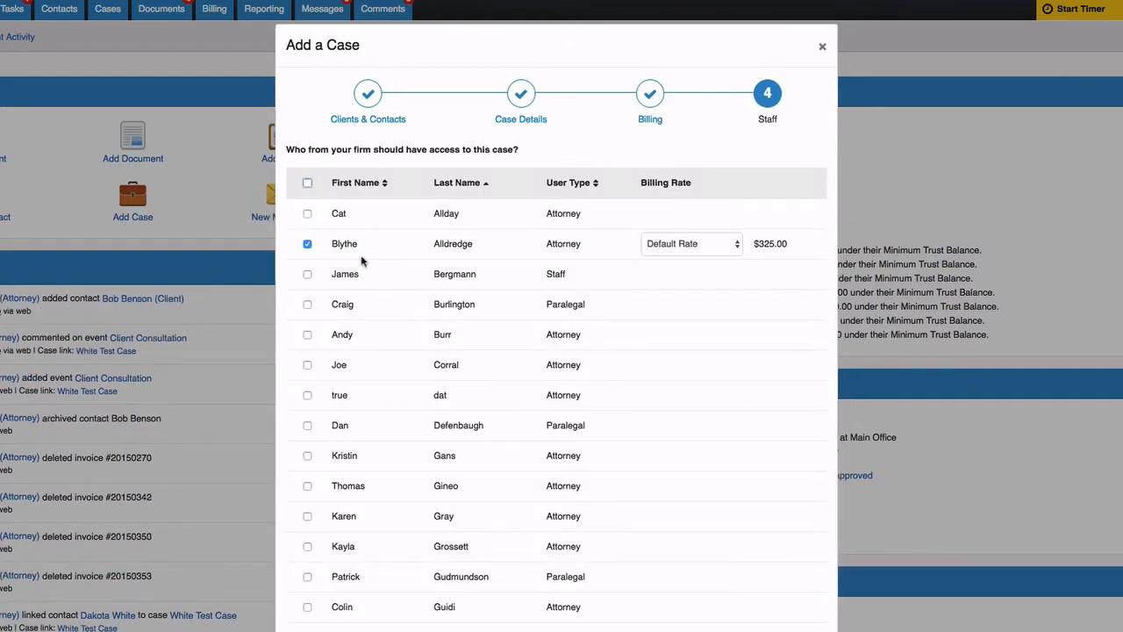
- Give another attorney, the staff member and the paralegal access to the case
{"action": "left_click", "coordinate": [307, 215]}
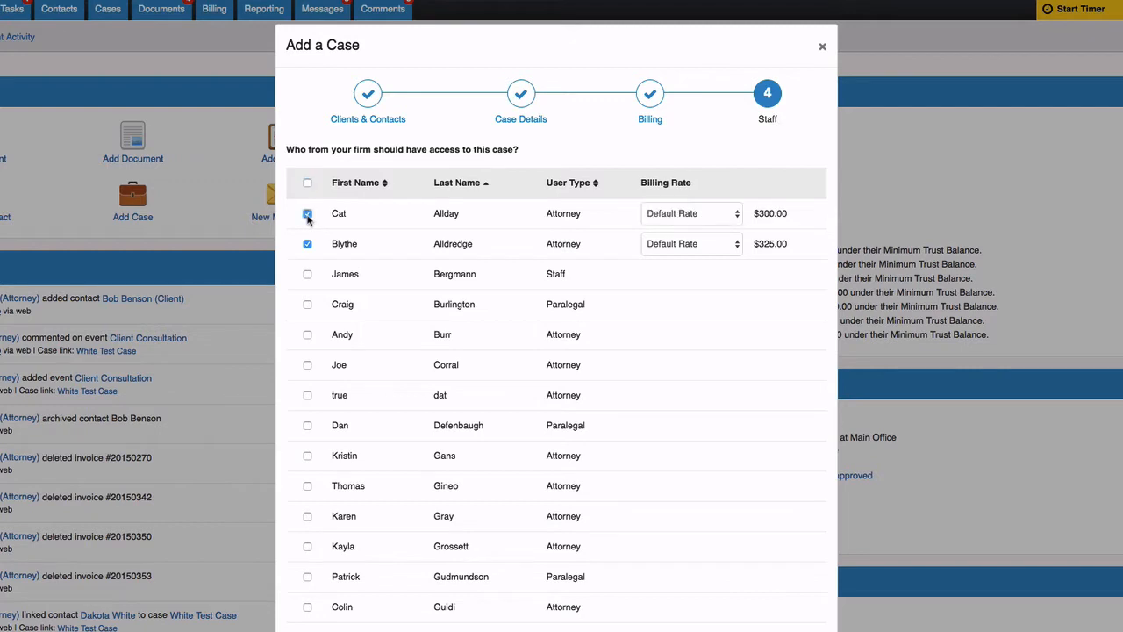
{"action": "left_click", "coordinate": [307, 273]}
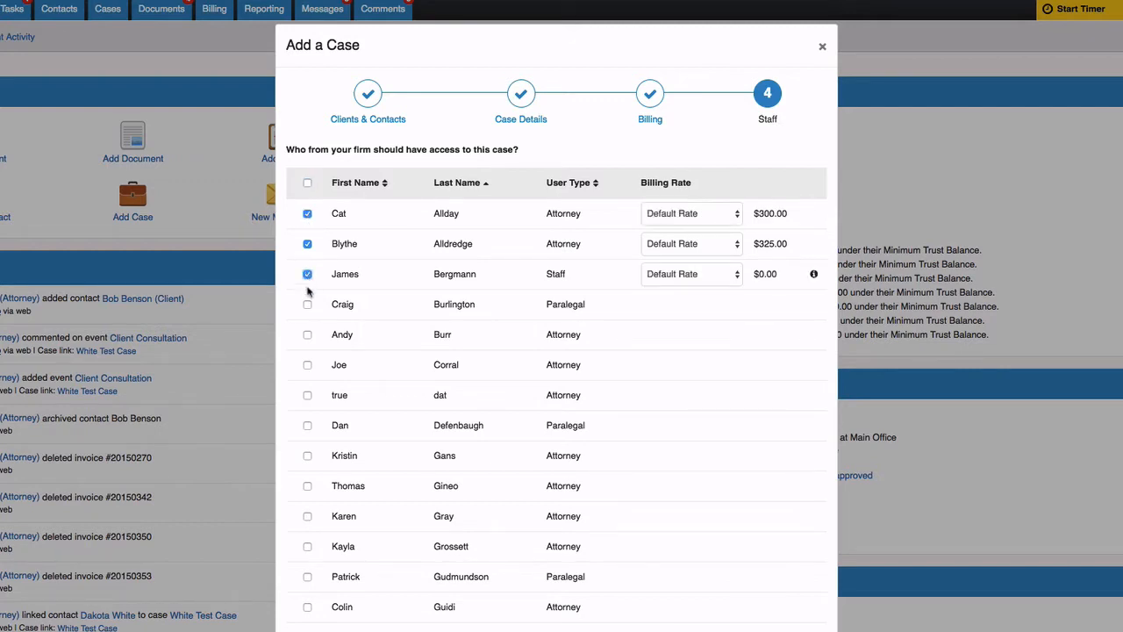
{"action": "left_click", "coordinate": [307, 304]}
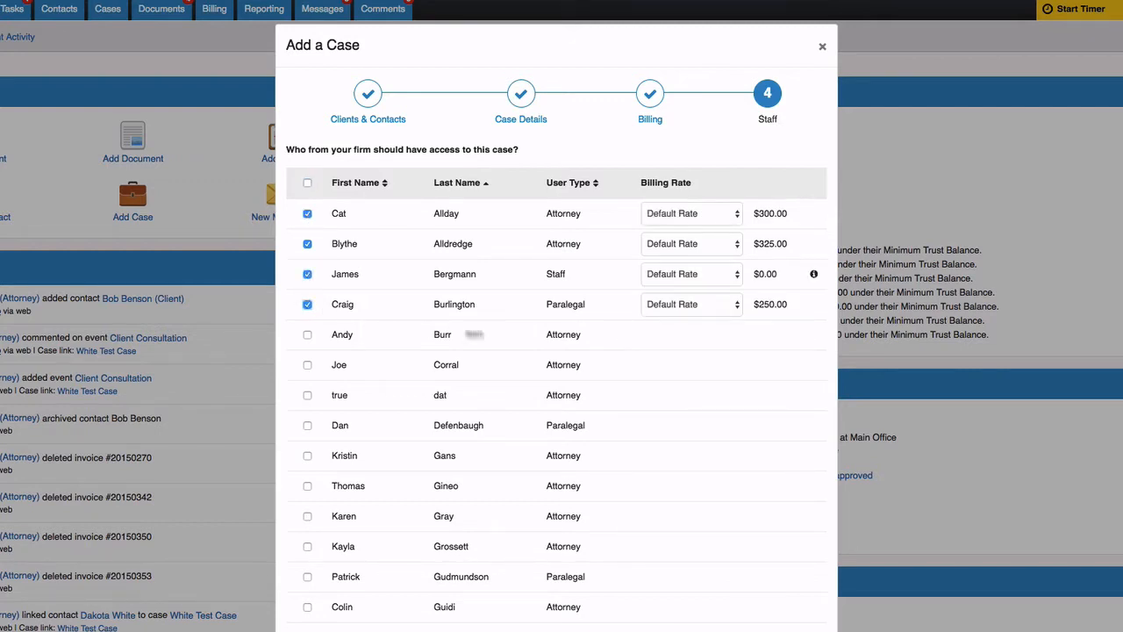
- Set the staff member's billing rate to a $200 case rate and save the case
{"action": "left_click", "coordinate": [733, 277]}
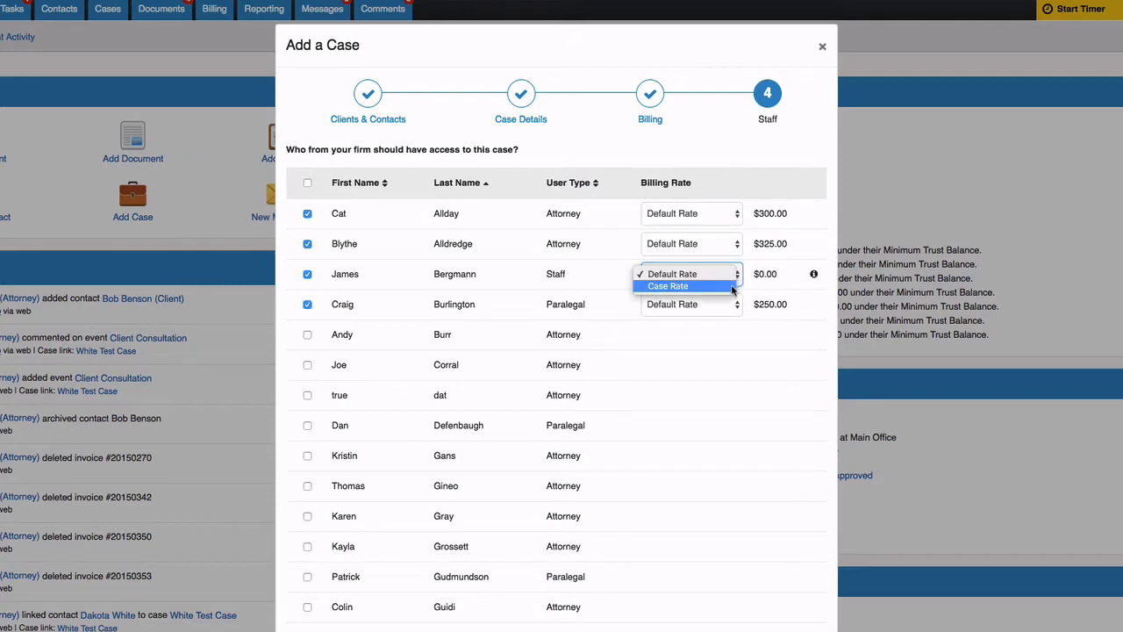
{"action": "left_click", "coordinate": [733, 286]}
{"action": "left_click", "coordinate": [782, 274]}
{"action": "type", "text": "200"}
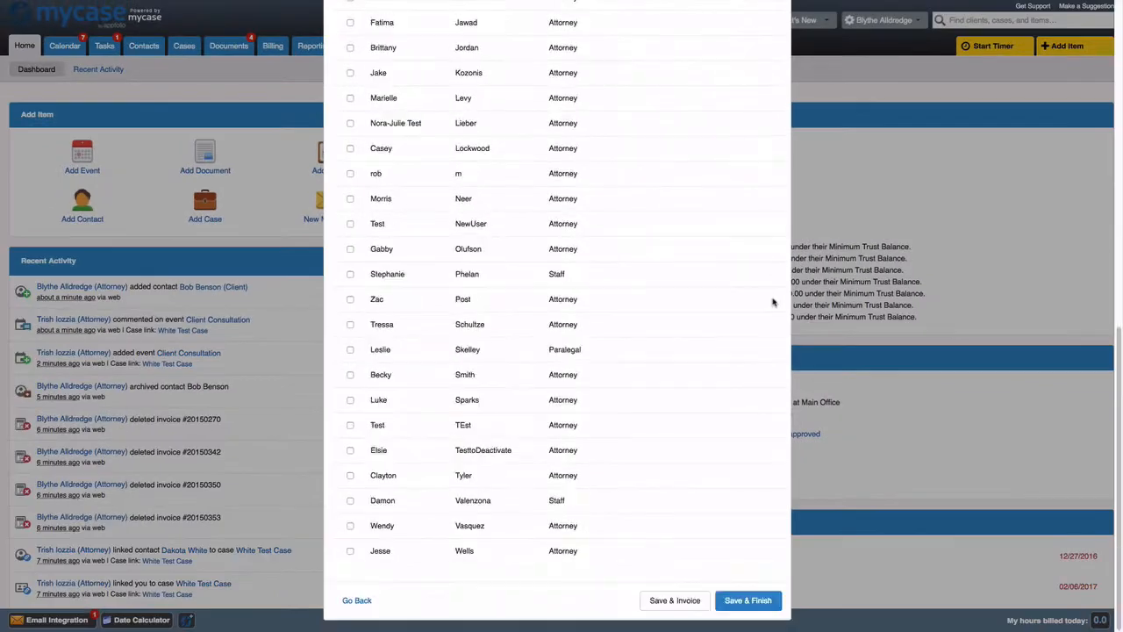
{"action": "left_click", "coordinate": [748, 600]}
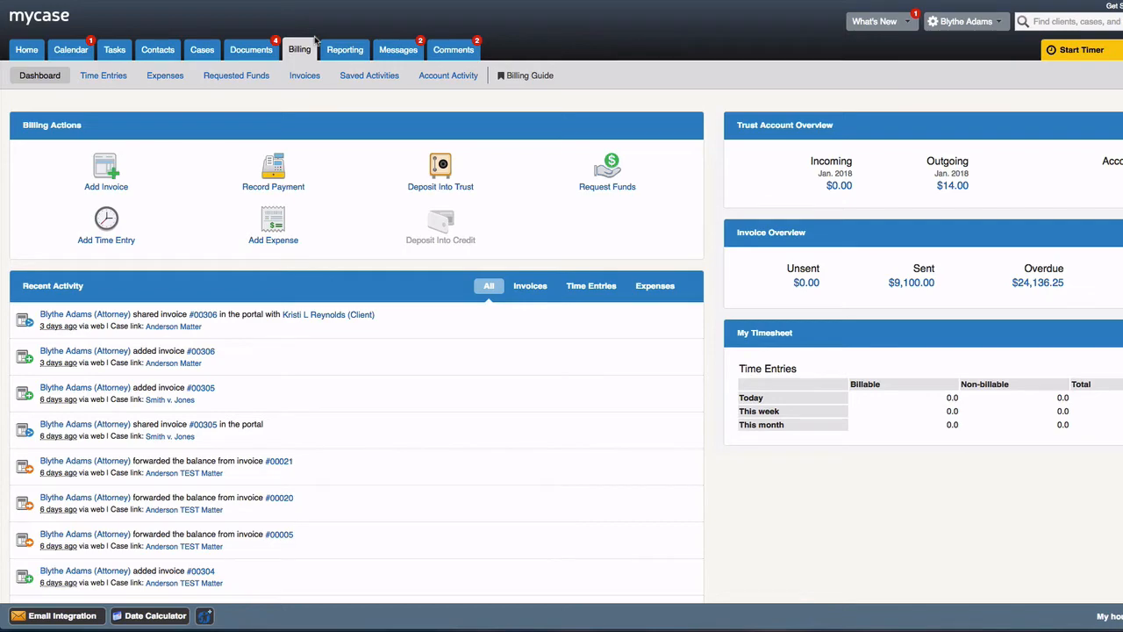
- Request $1,000 from the new client, due January 19
{"action": "mouse_move", "coordinate": [311, 47]}
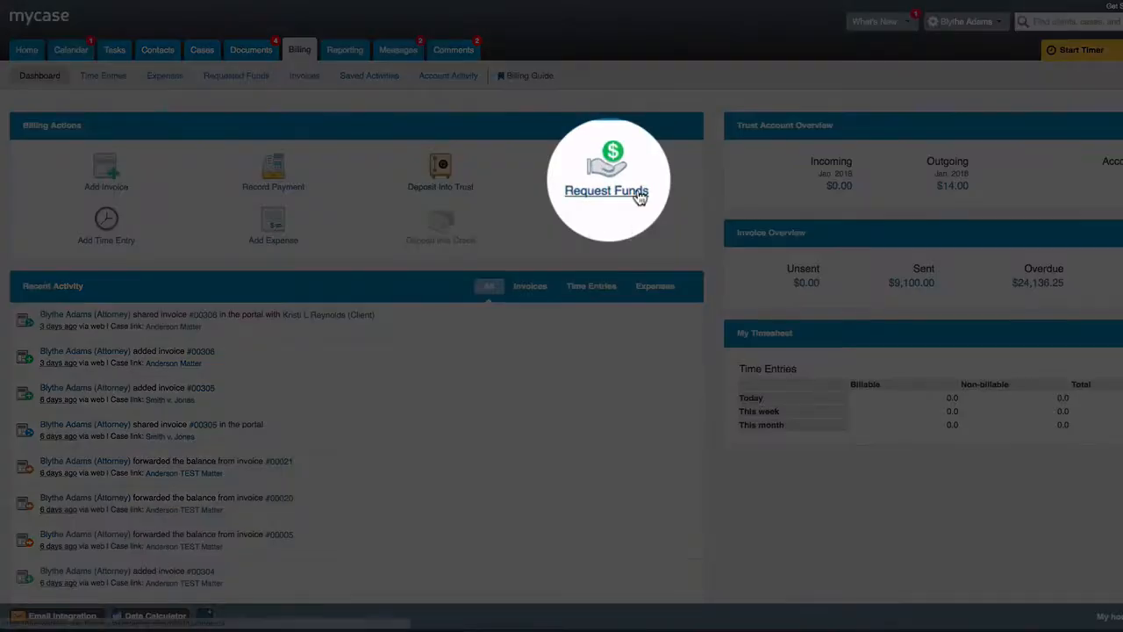
{"action": "left_click", "coordinate": [628, 188]}
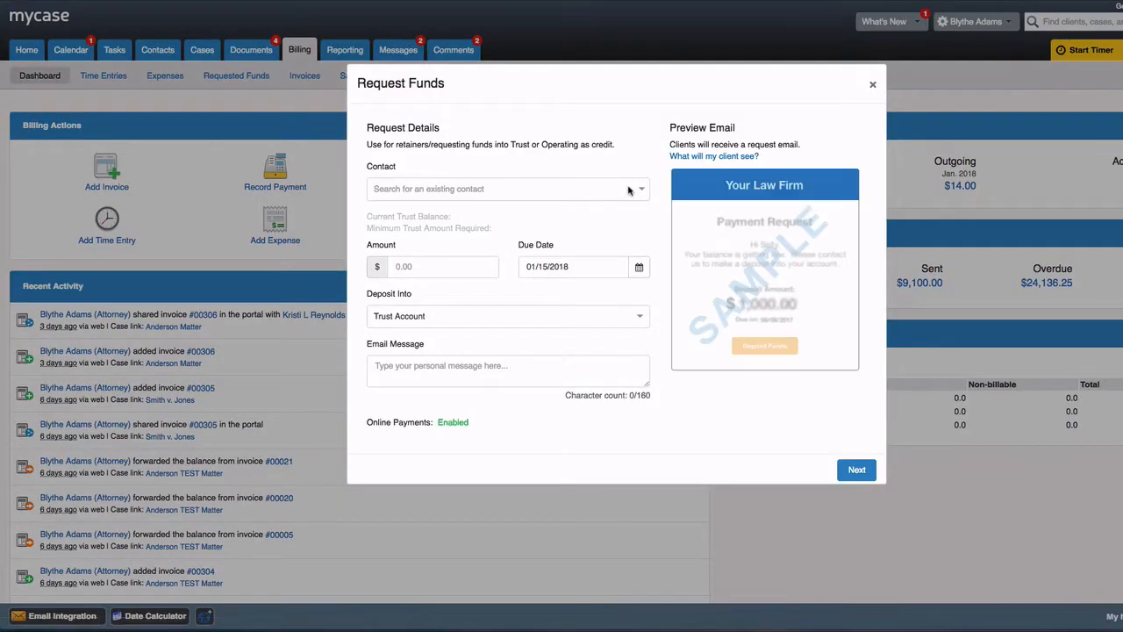
{"action": "left_click", "coordinate": [628, 189]}
{"action": "type", "text": "bob"}
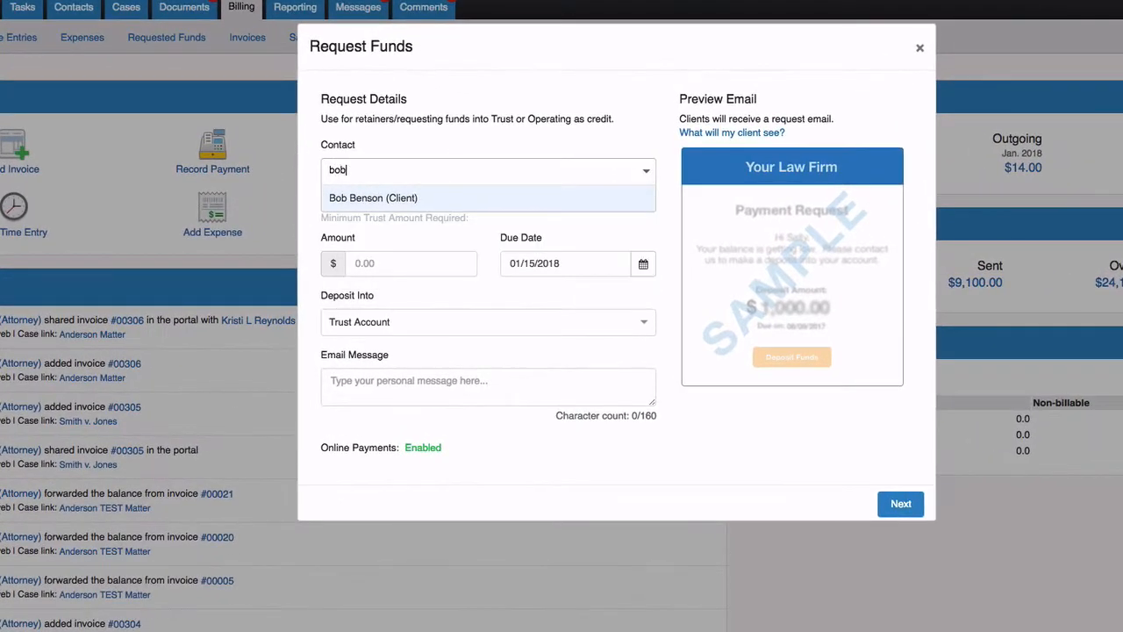
{"action": "key", "text": "Return"}
{"action": "left_click", "coordinate": [444, 255]}
{"action": "type", "text": "1000"}
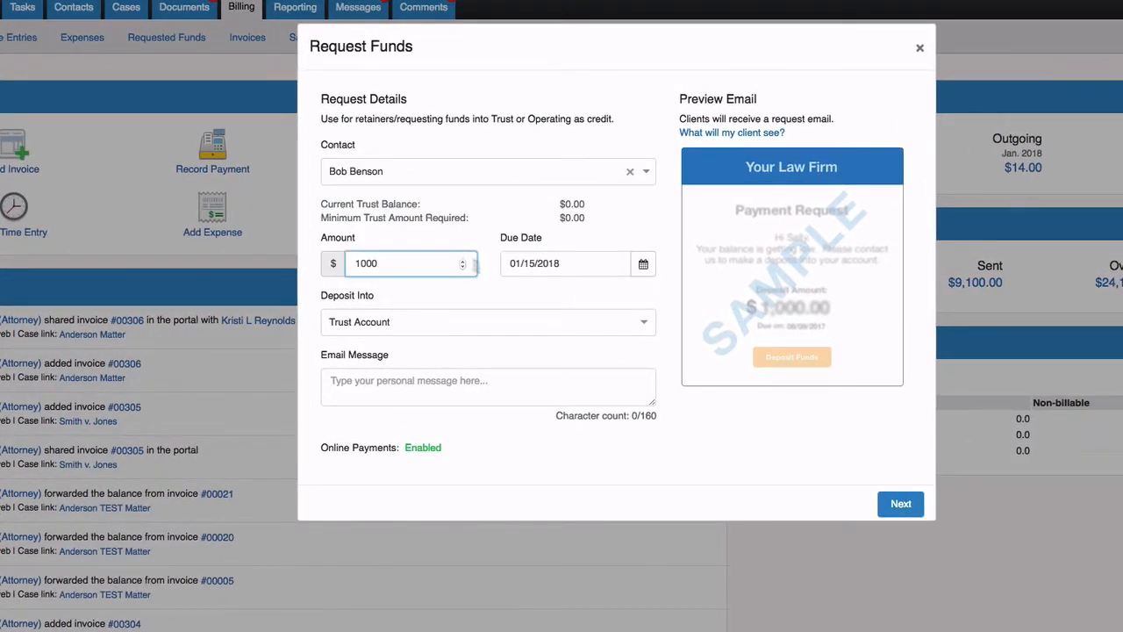
{"action": "left_click", "coordinate": [643, 263]}
{"action": "left_click", "coordinate": [682, 380]}
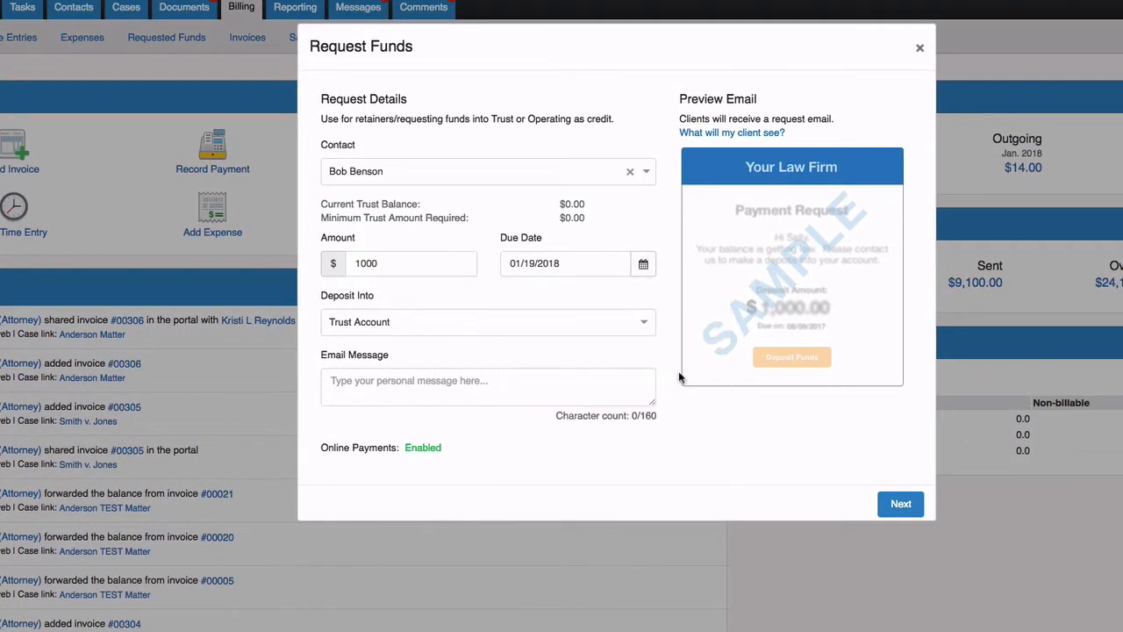
- Direct the requested funds into the Trust Account and send the request
{"action": "left_click", "coordinate": [646, 327]}
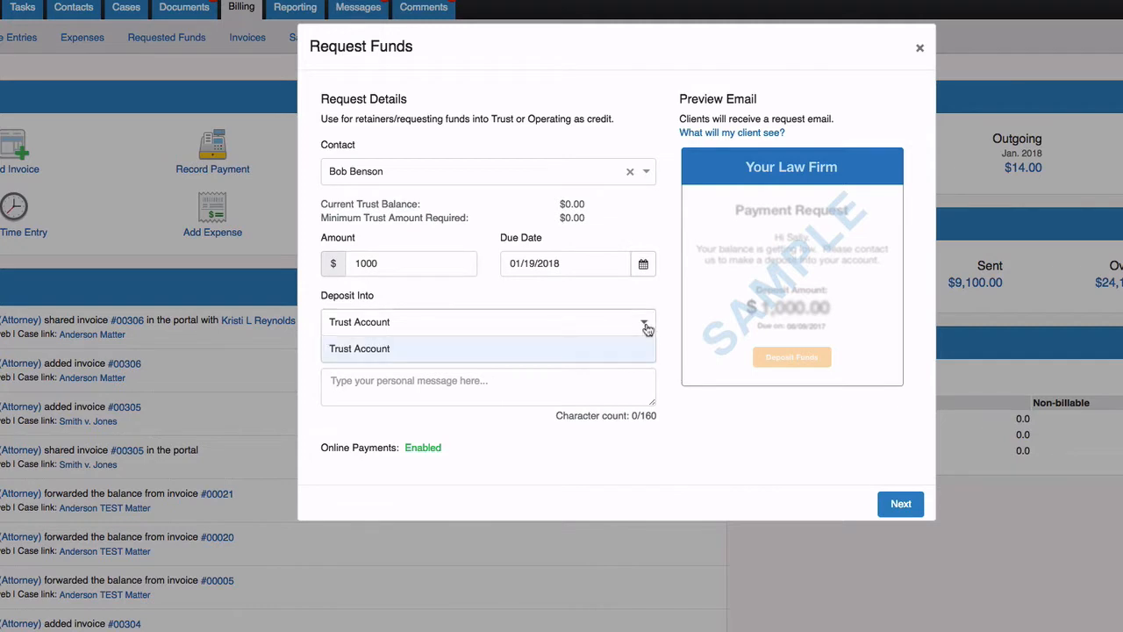
{"action": "left_click", "coordinate": [367, 351]}
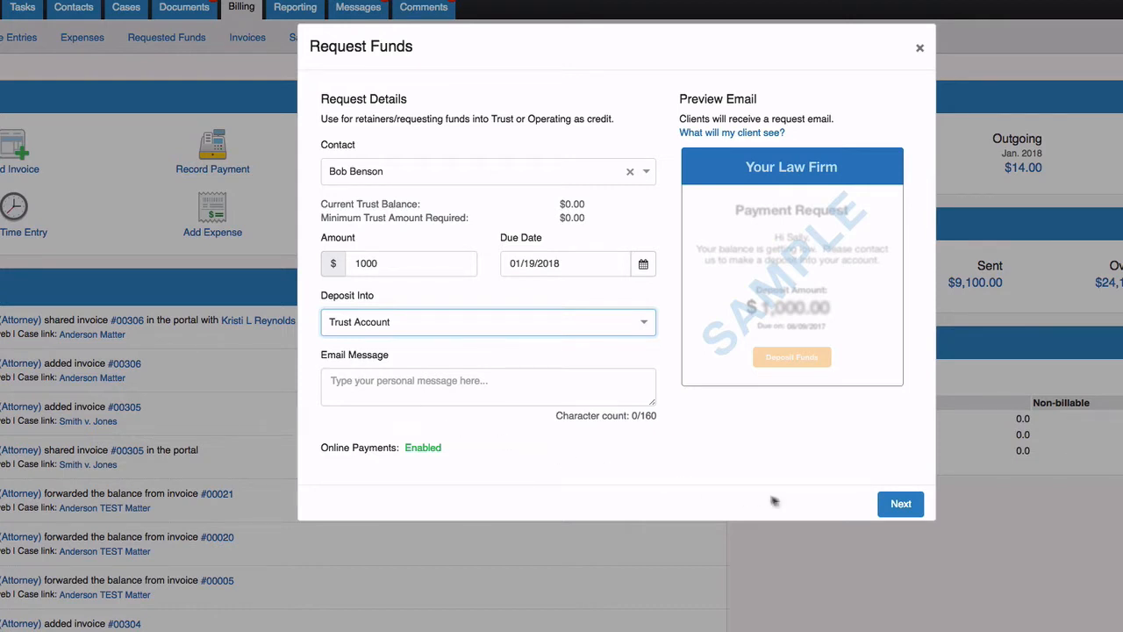
{"action": "left_click", "coordinate": [901, 513]}
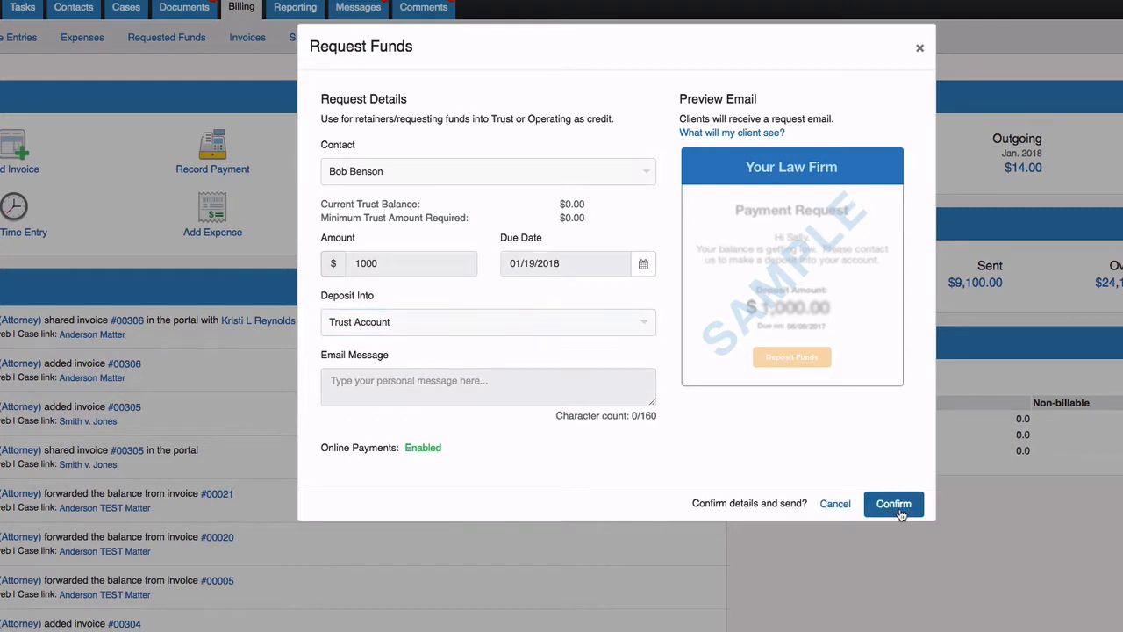
{"action": "left_click", "coordinate": [894, 505]}
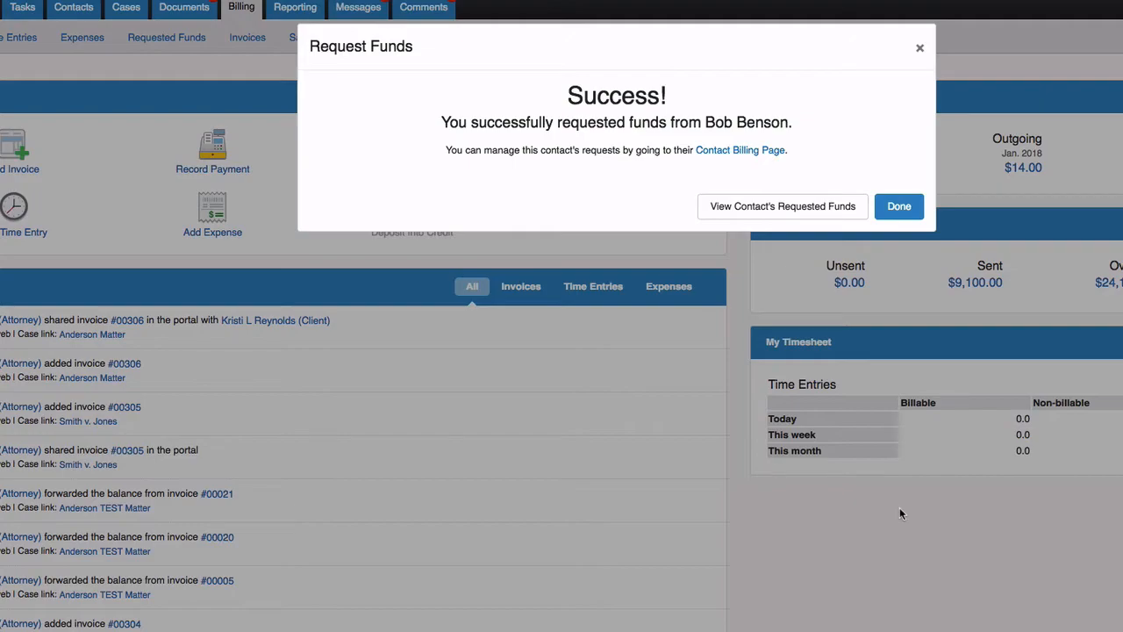
{"action": "left_click", "coordinate": [898, 206]}
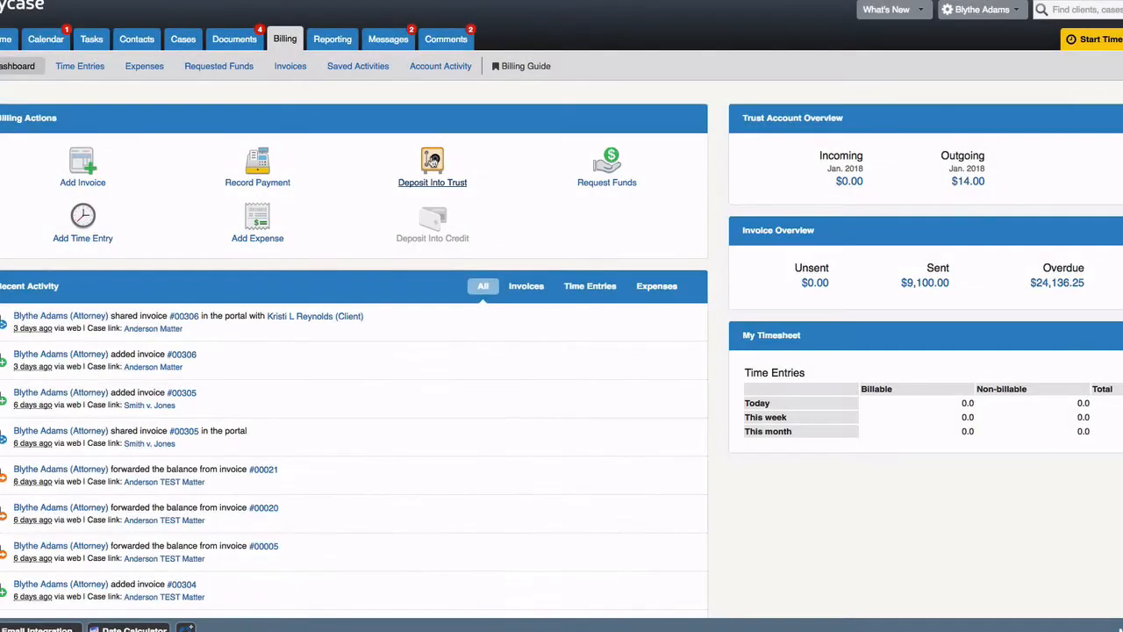
- Deposit the client's $1,000 Check into trust, noting the check number, and confirm
{"action": "left_click", "coordinate": [431, 161]}
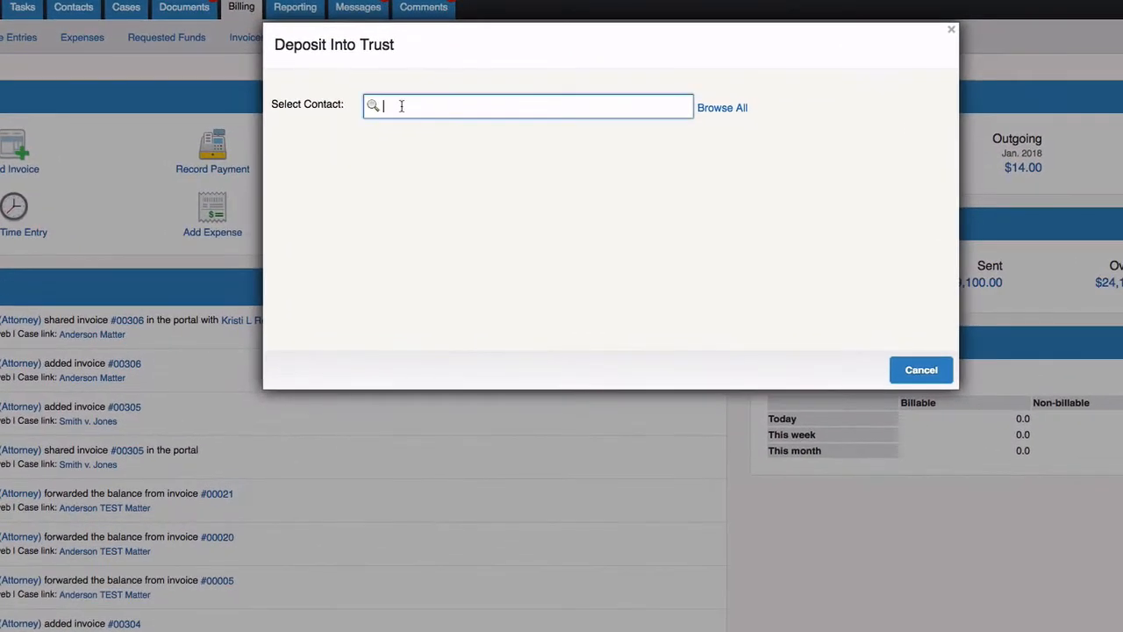
{"action": "type", "text": "bob"}
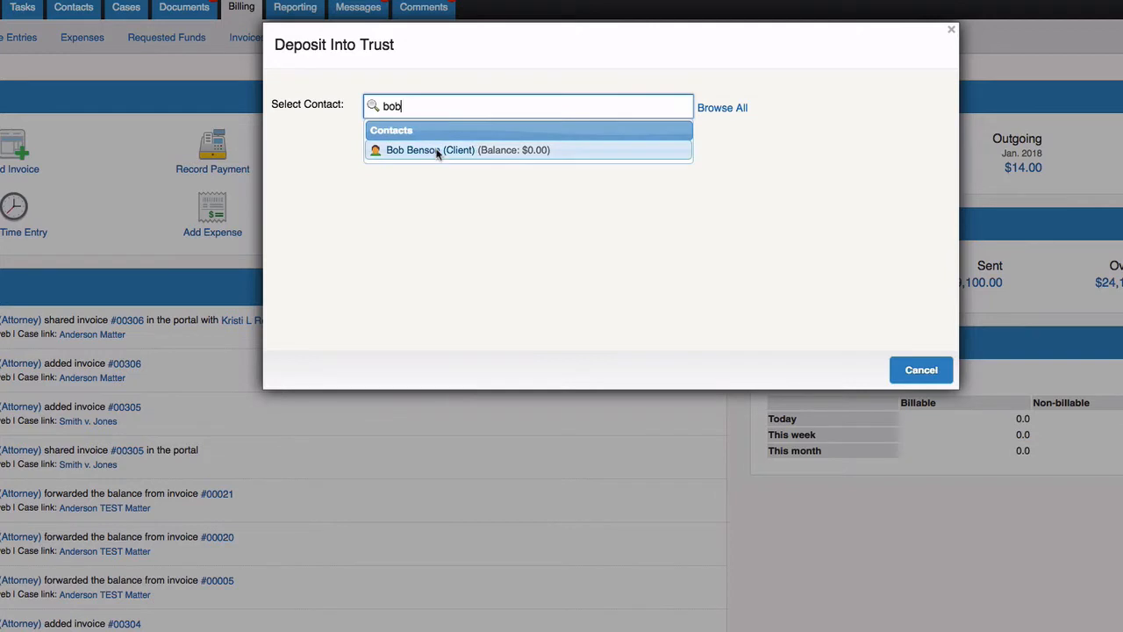
{"action": "left_click", "coordinate": [438, 152]}
{"action": "left_click", "coordinate": [448, 215]}
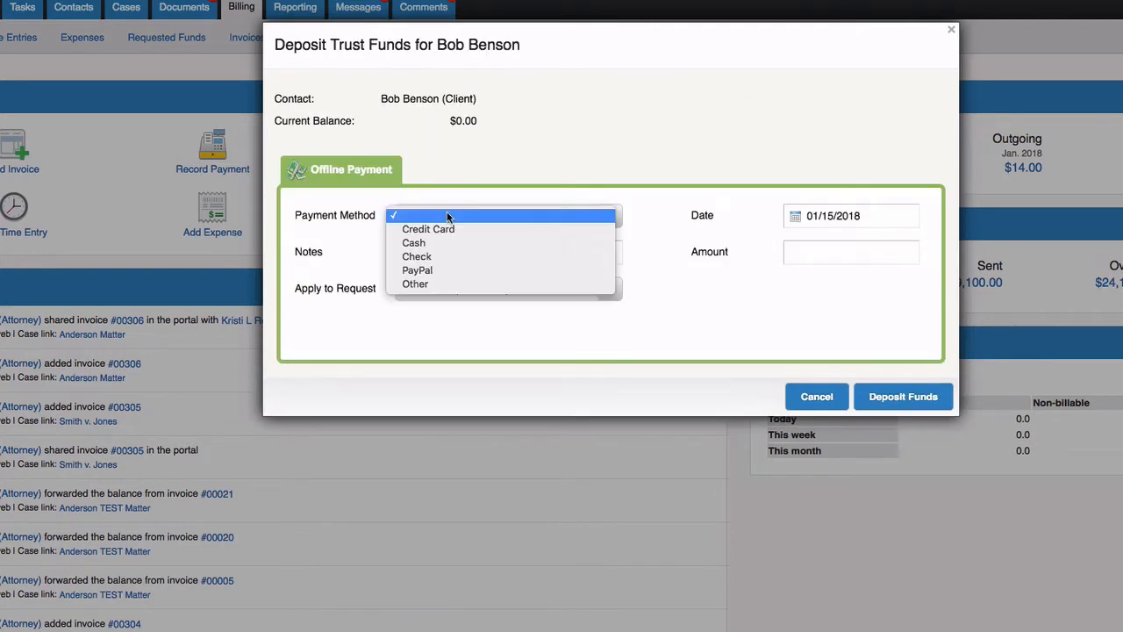
{"action": "left_click", "coordinate": [477, 255]}
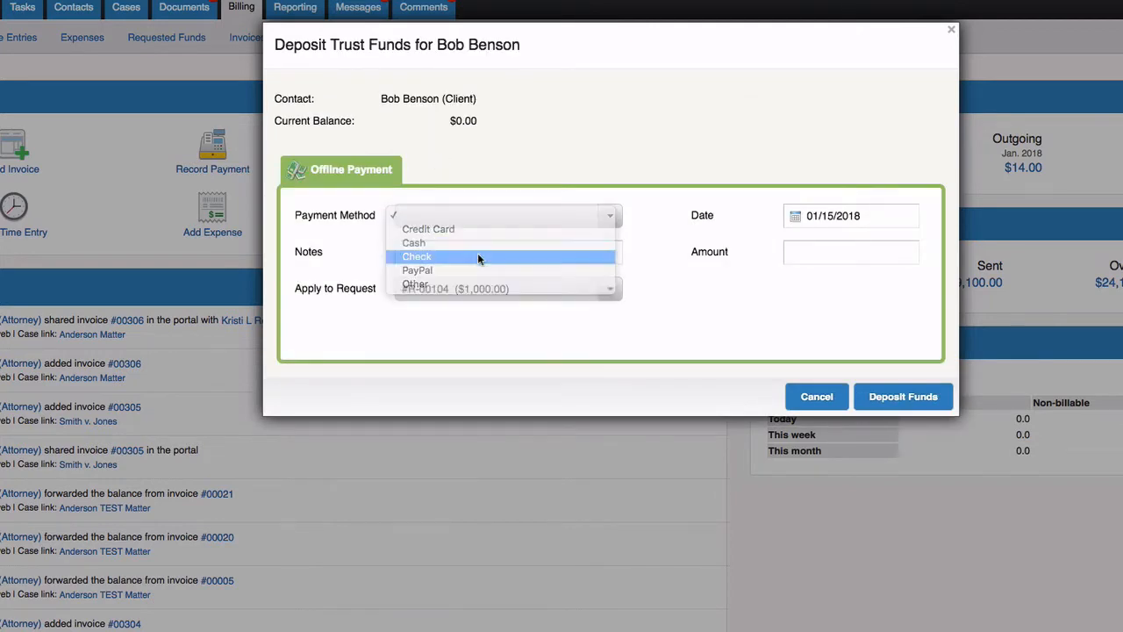
{"action": "left_click", "coordinate": [477, 252]}
{"action": "type", "text": "Check #"}
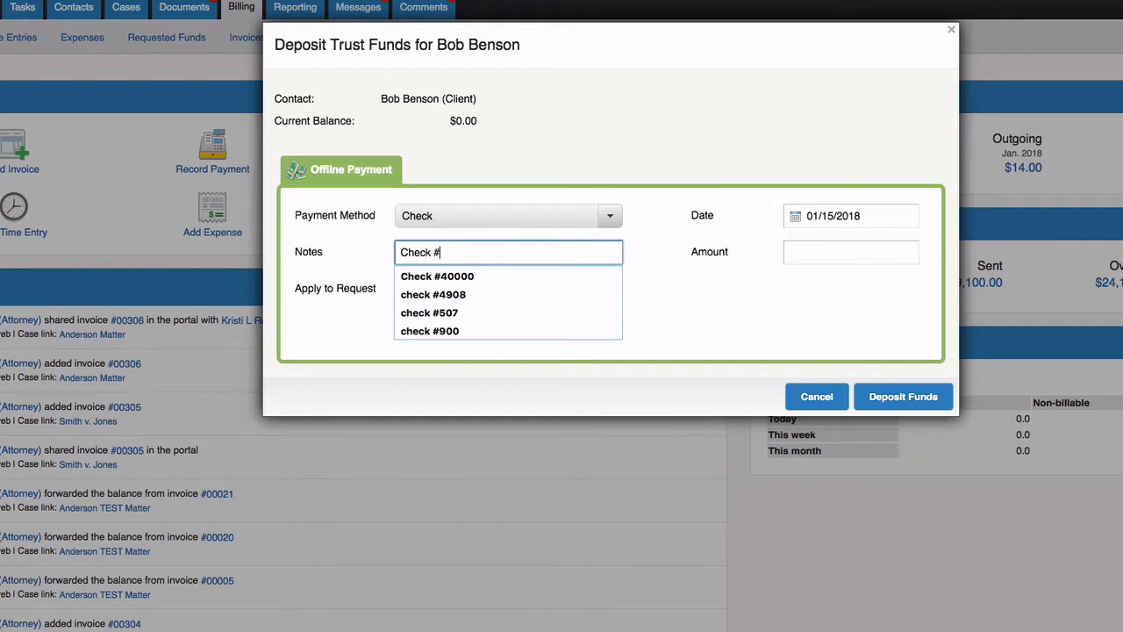
{"action": "type", "text": "908-0"}
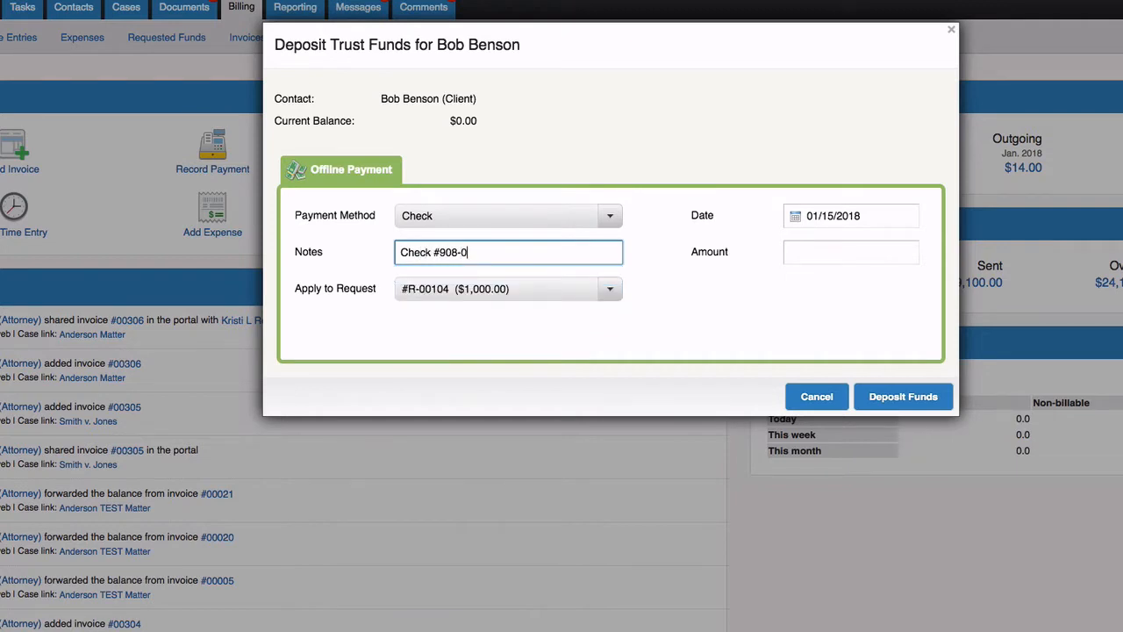
{"action": "left_click", "coordinate": [805, 255]}
{"action": "type", "text": "100"}
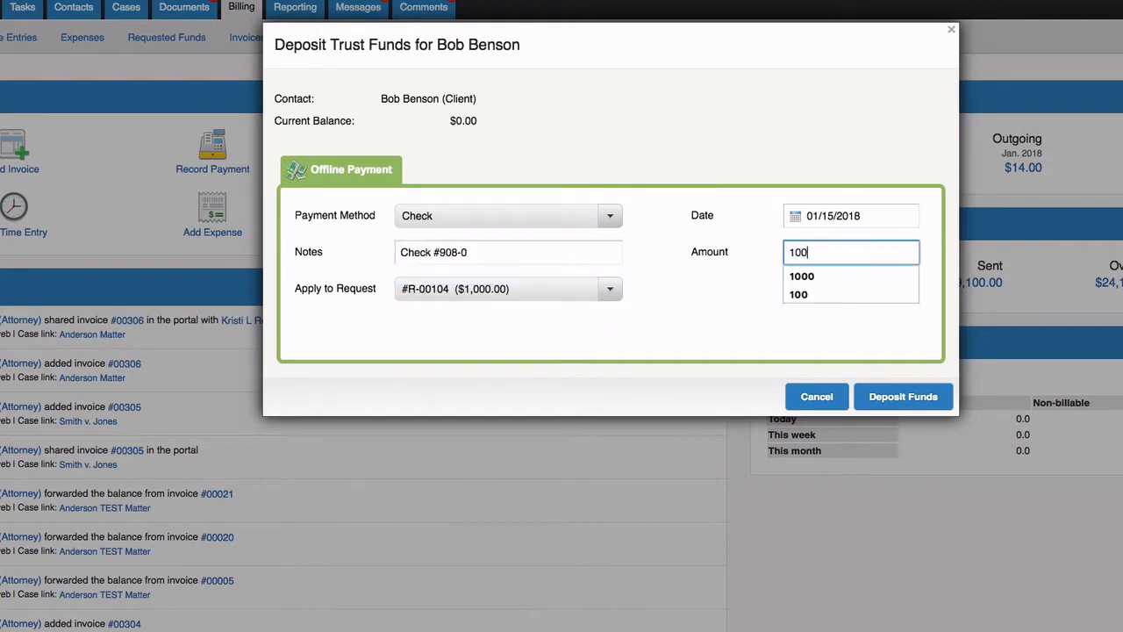
{"action": "type", "text": "0"}
{"action": "left_click", "coordinate": [942, 327]}
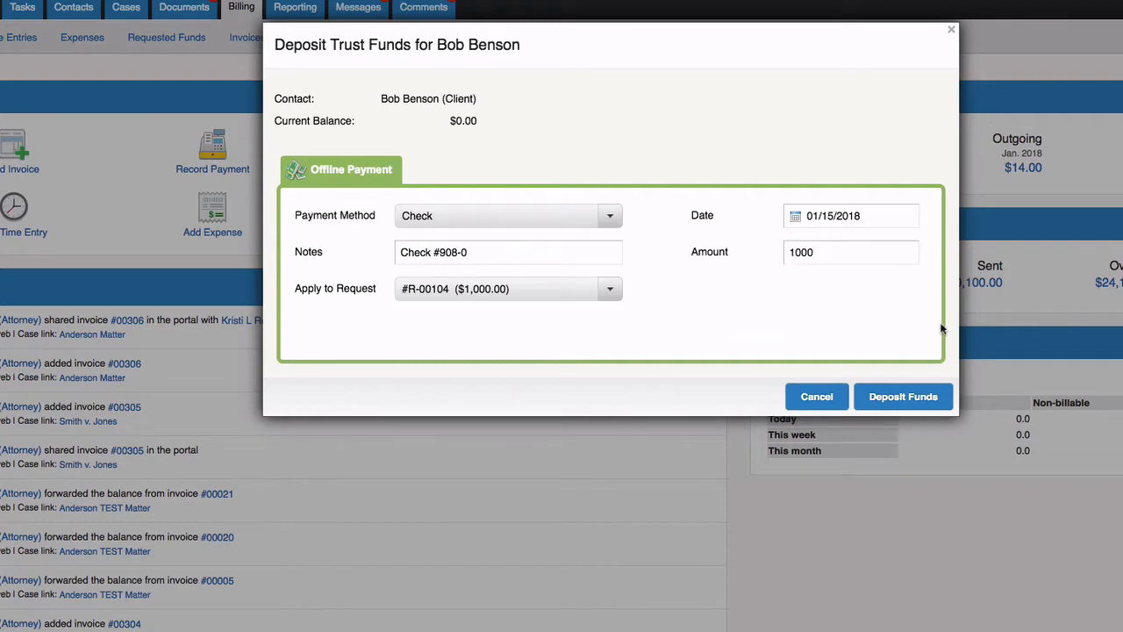
{"action": "left_click", "coordinate": [944, 397]}
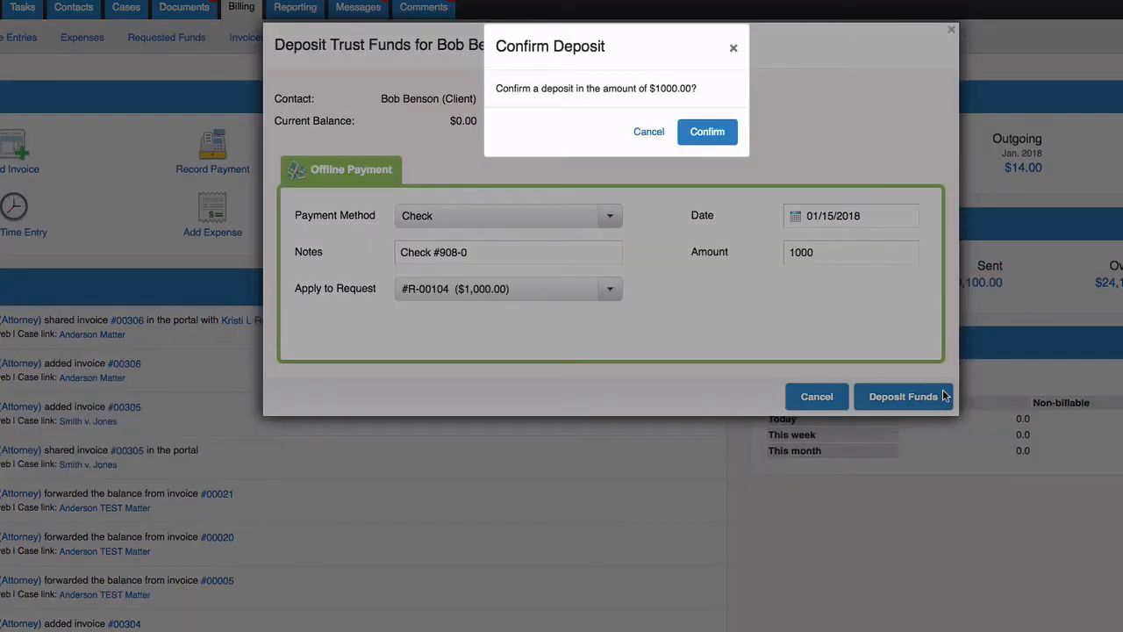
{"action": "left_click", "coordinate": [718, 134]}
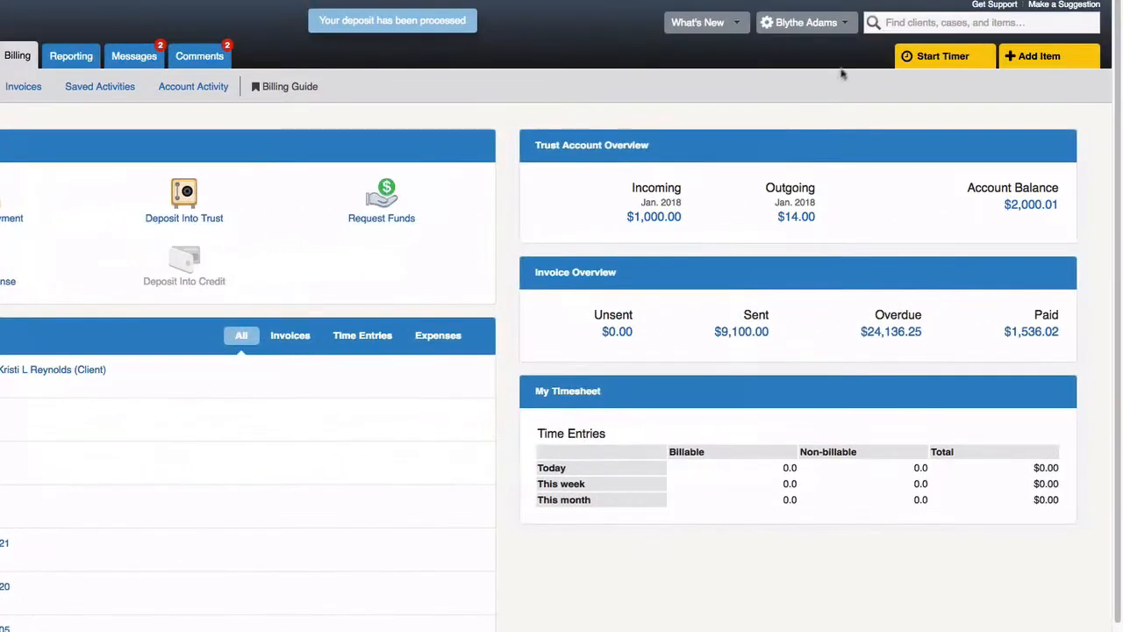
- Search for the new client by name and open their contact record
{"action": "left_click", "coordinate": [893, 23]}
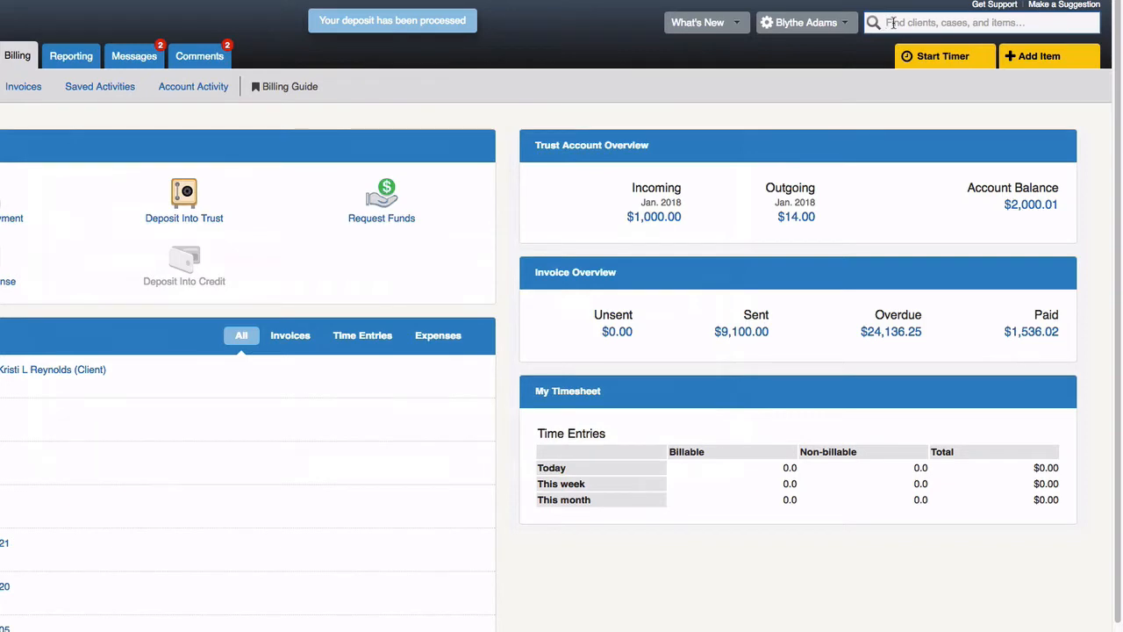
{"action": "type", "text": "bob"}
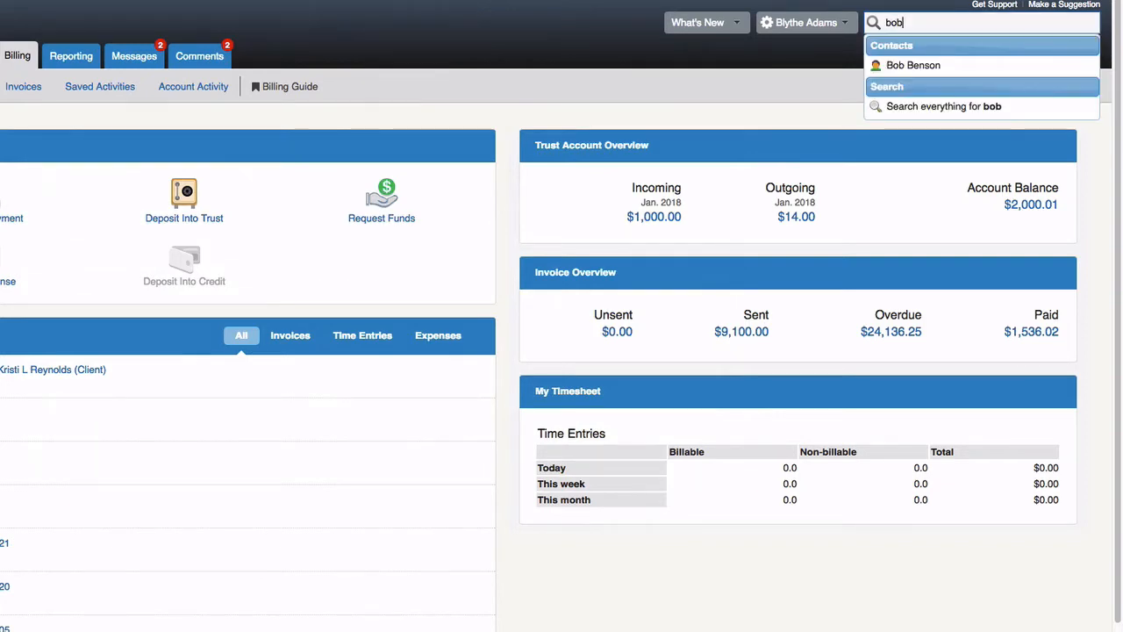
{"action": "left_click", "coordinate": [896, 66]}
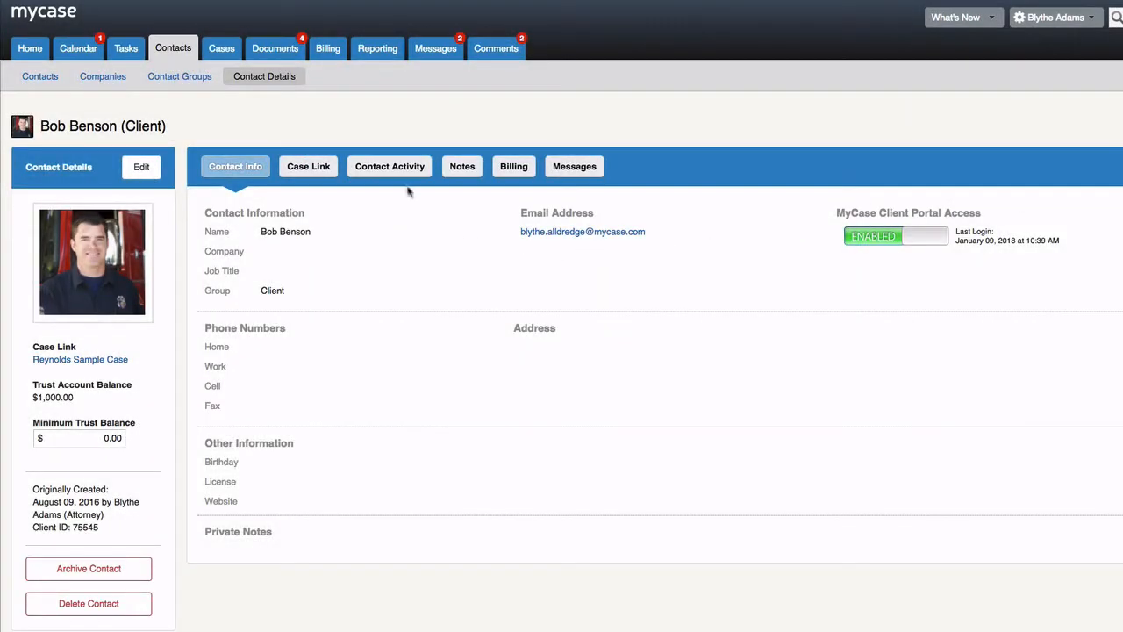
- View the client's Contact Activity, then their Billing tab's trust history
{"action": "left_click", "coordinate": [401, 169]}
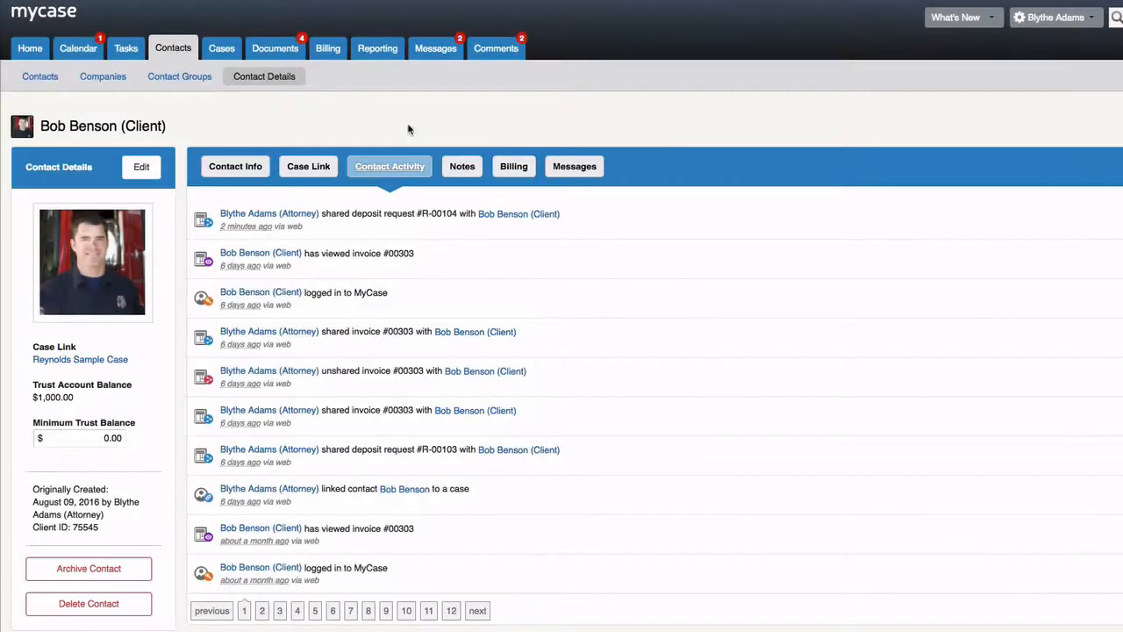
{"action": "left_click", "coordinate": [367, 178]}
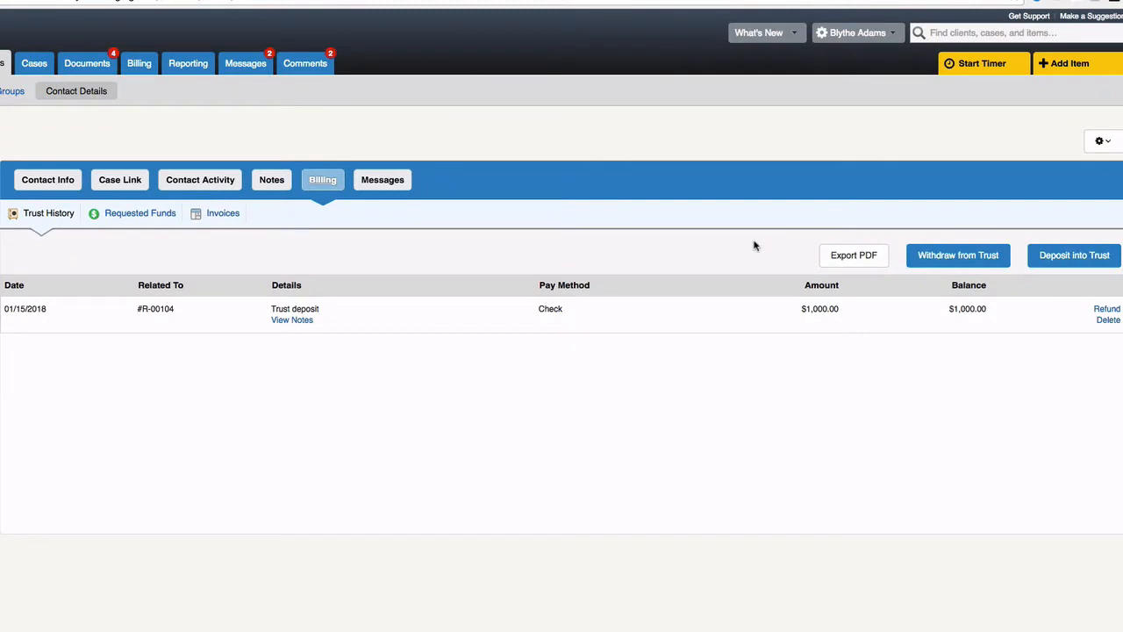
- Open the Withdraw from Trust form for the client
{"action": "left_click", "coordinate": [924, 265]}
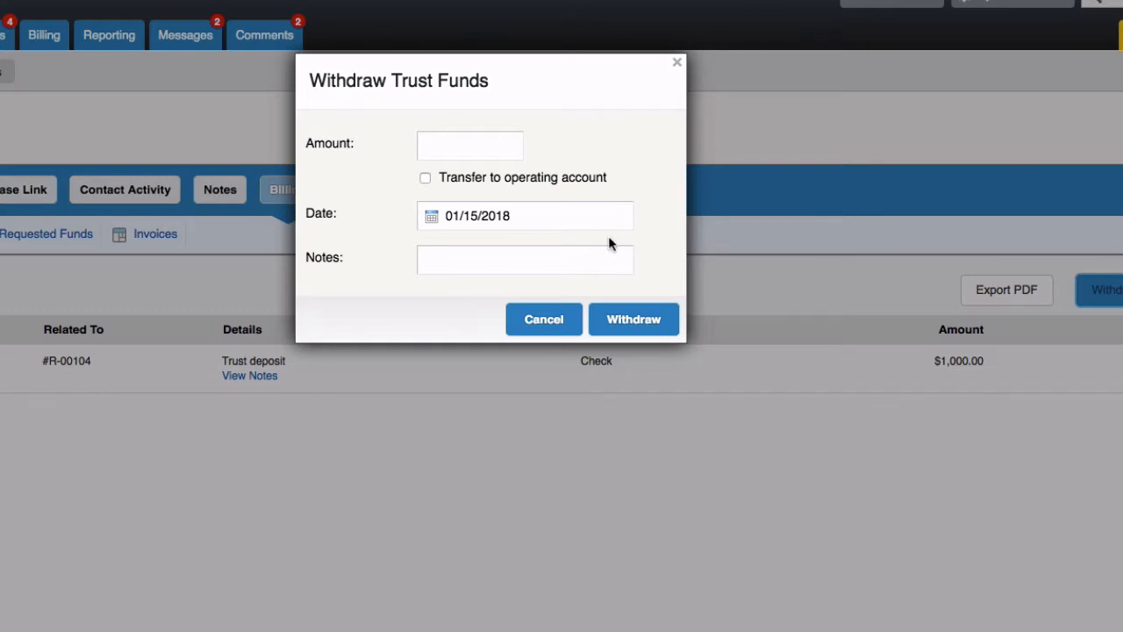
- Withdraw $500 dated 01/15/2018 with the note 'Court reporting'
{"action": "left_click", "coordinate": [502, 142]}
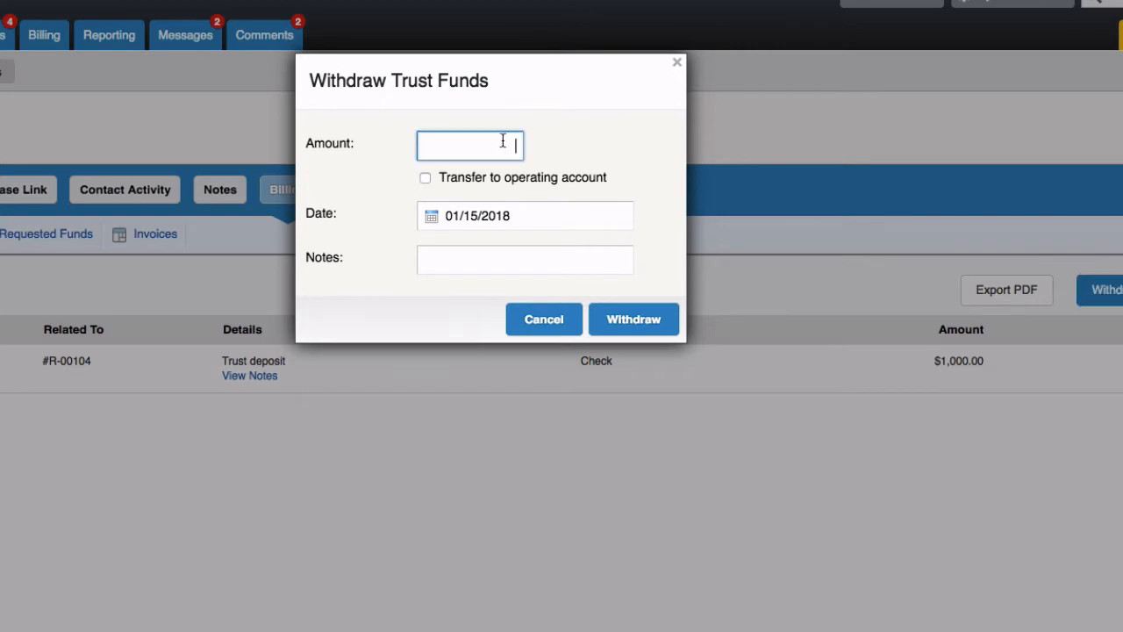
{"action": "type", "text": "500"}
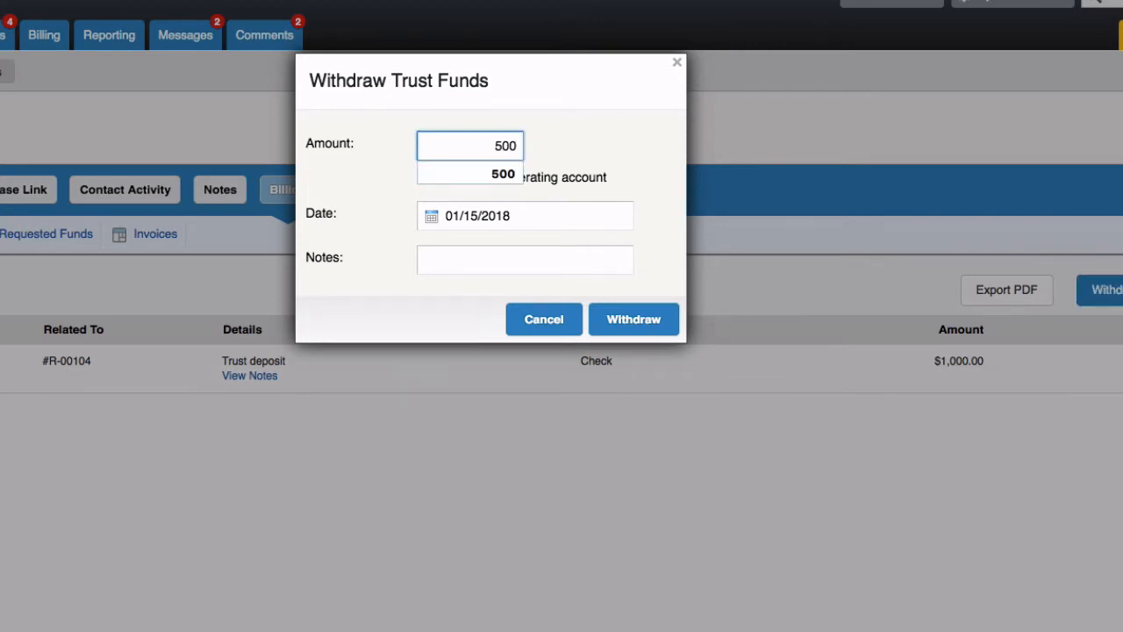
{"action": "key", "text": "Tab"}
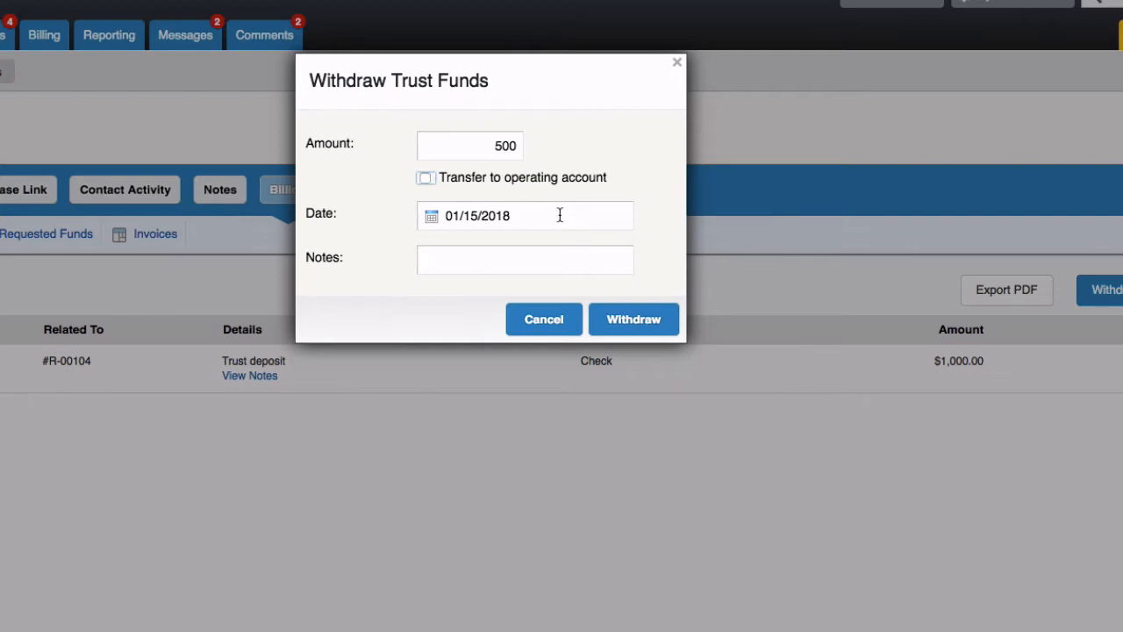
{"action": "left_click", "coordinate": [560, 215]}
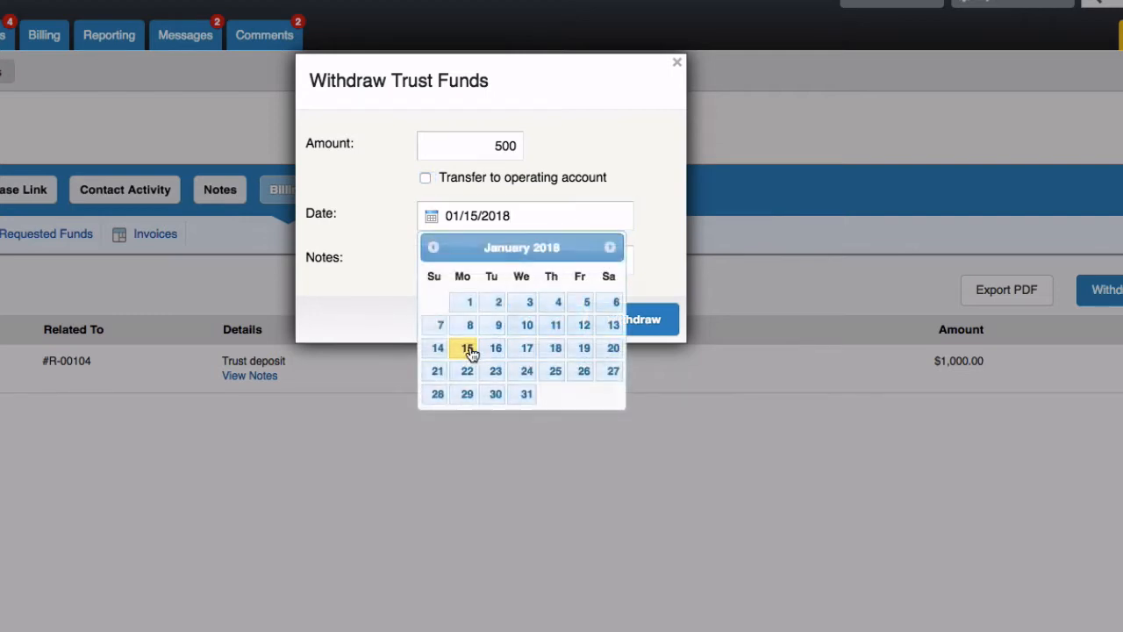
{"action": "left_click", "coordinate": [471, 351]}
{"action": "left_click", "coordinate": [454, 260]}
{"action": "type", "text": "Court repo"}
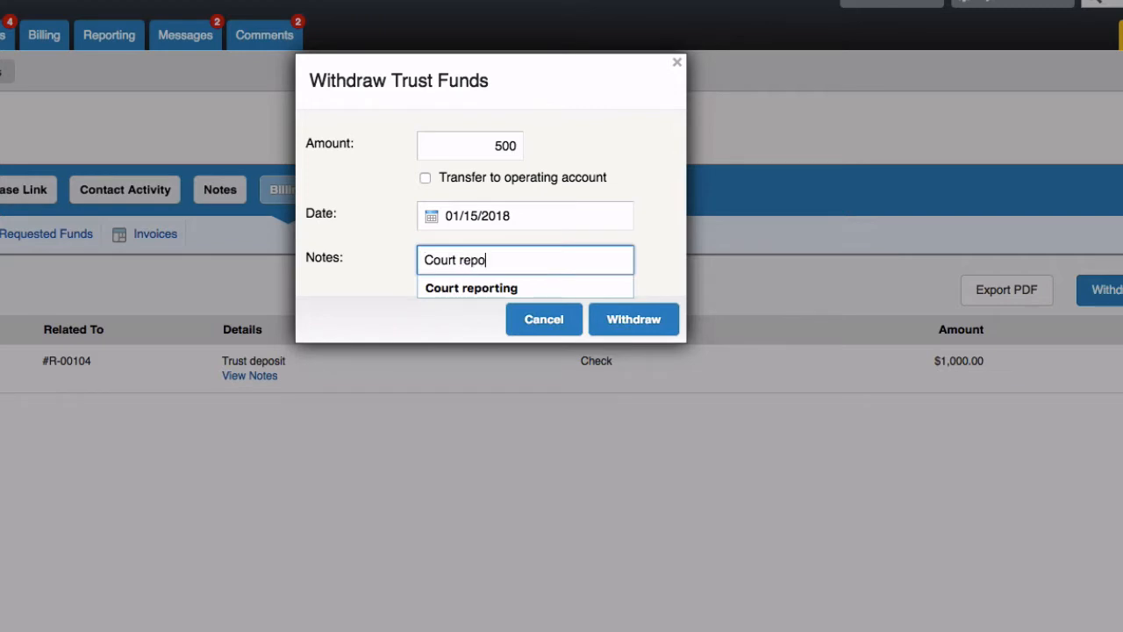
{"action": "type", "text": "rting"}
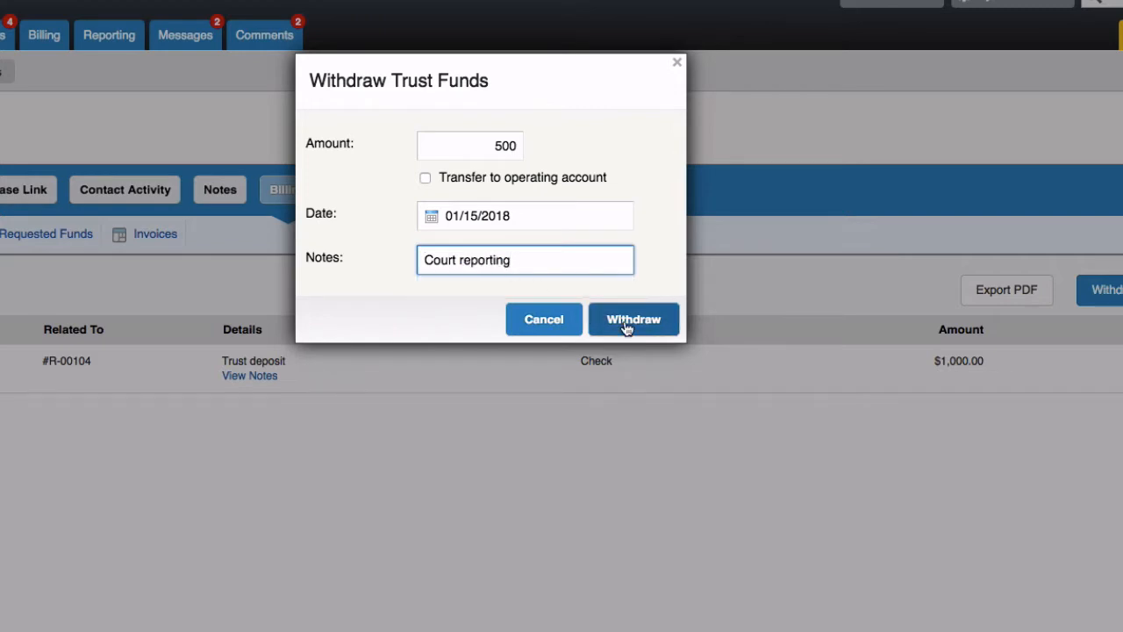
{"action": "left_click", "coordinate": [669, 328]}
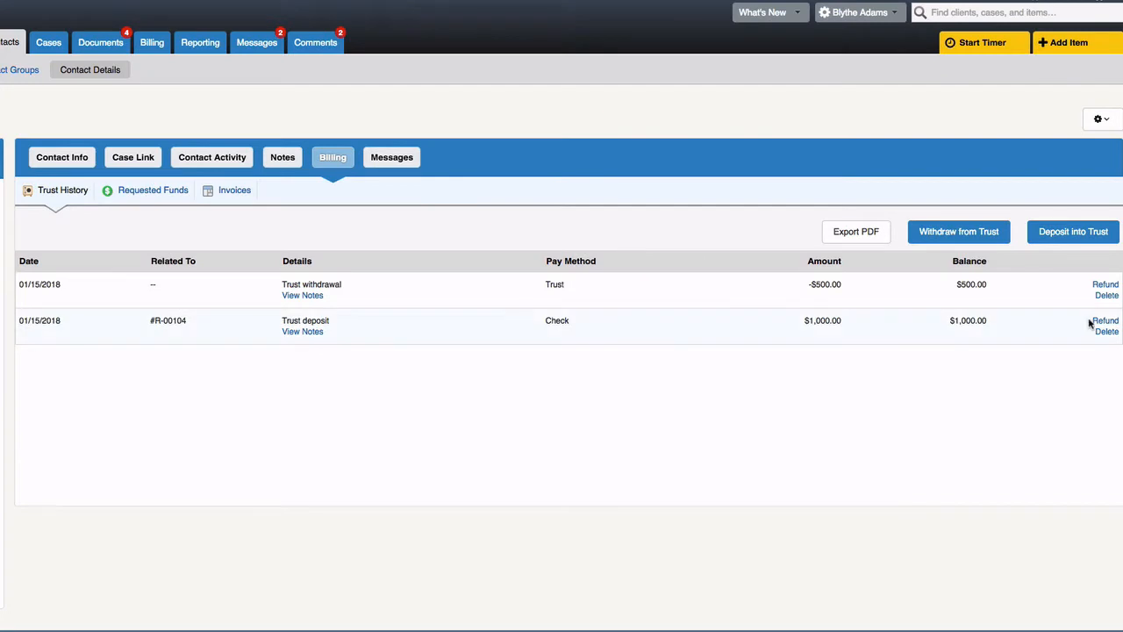
- Start a refund on the original trust deposit to view the Refund Payment dialog
{"action": "left_click", "coordinate": [1104, 321]}
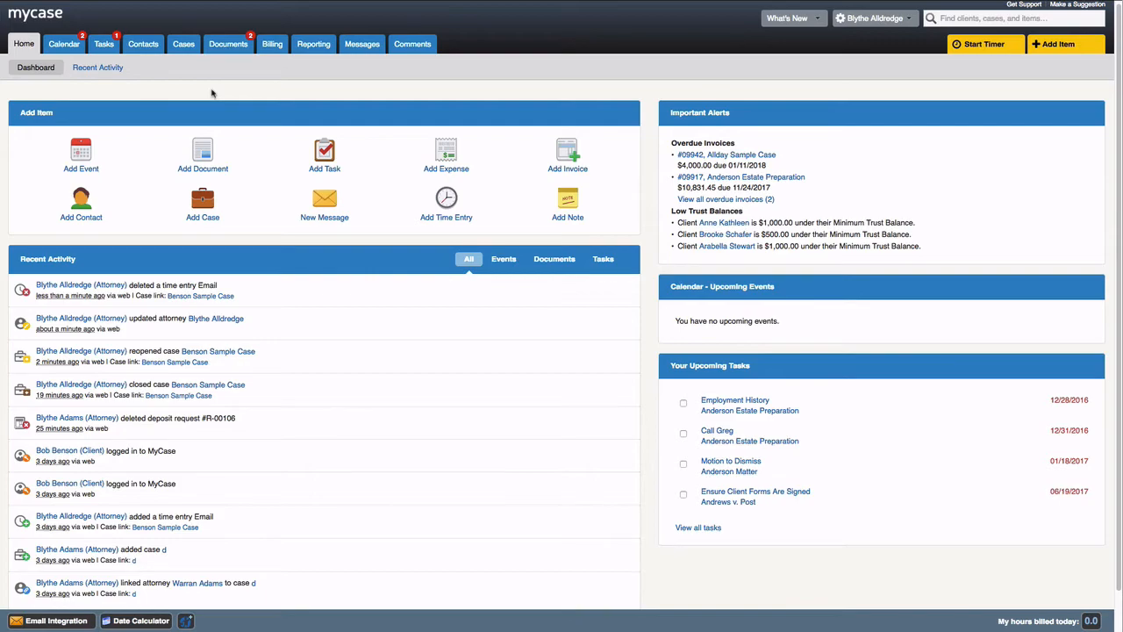
- Start a new time entry on Benson Sample Case, keeping the same attorney as user
{"action": "scroll", "coordinate": [211, 93], "scroll_direction": "up", "scroll_amount": 1}
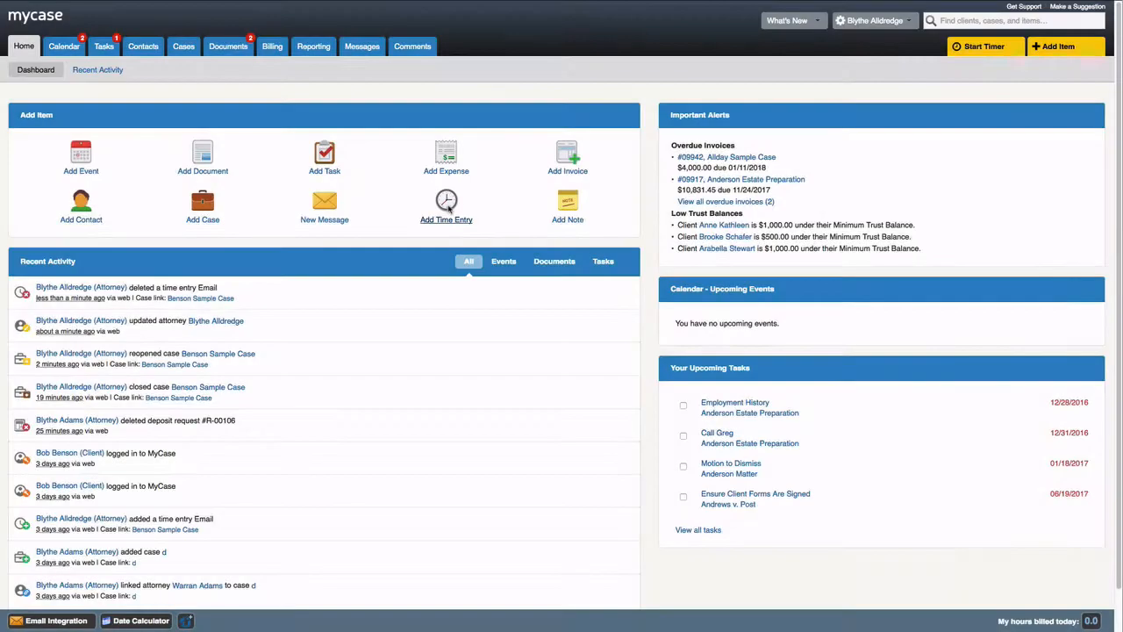
{"action": "left_click", "coordinate": [446, 202]}
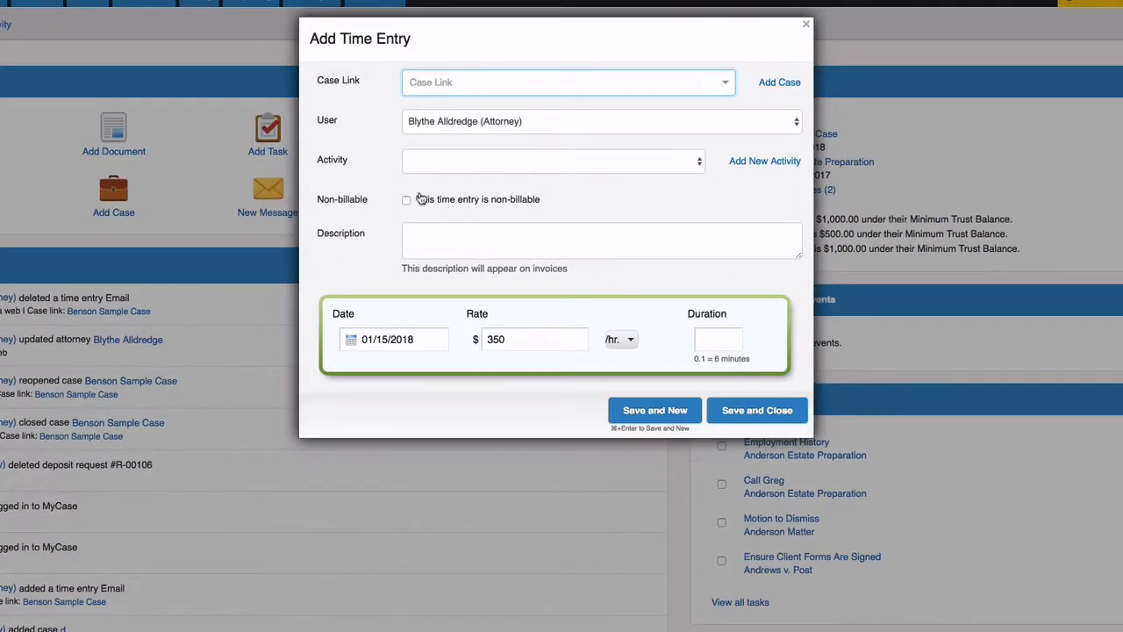
{"action": "type", "text": "bens"}
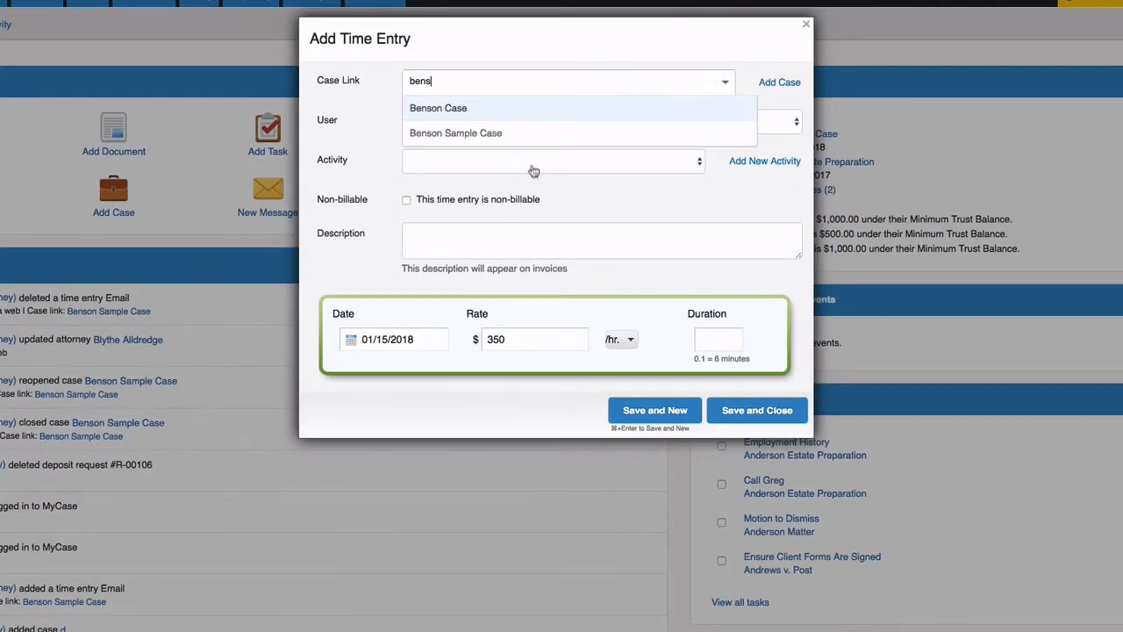
{"action": "left_click", "coordinate": [533, 133]}
{"action": "left_click", "coordinate": [533, 136]}
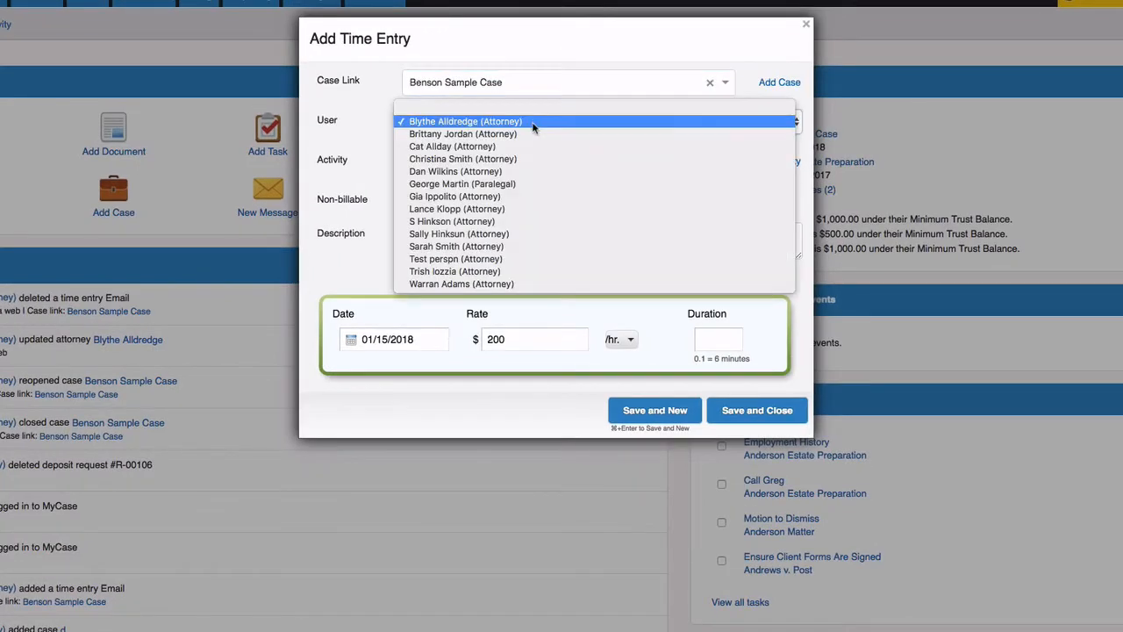
{"action": "left_click", "coordinate": [534, 121]}
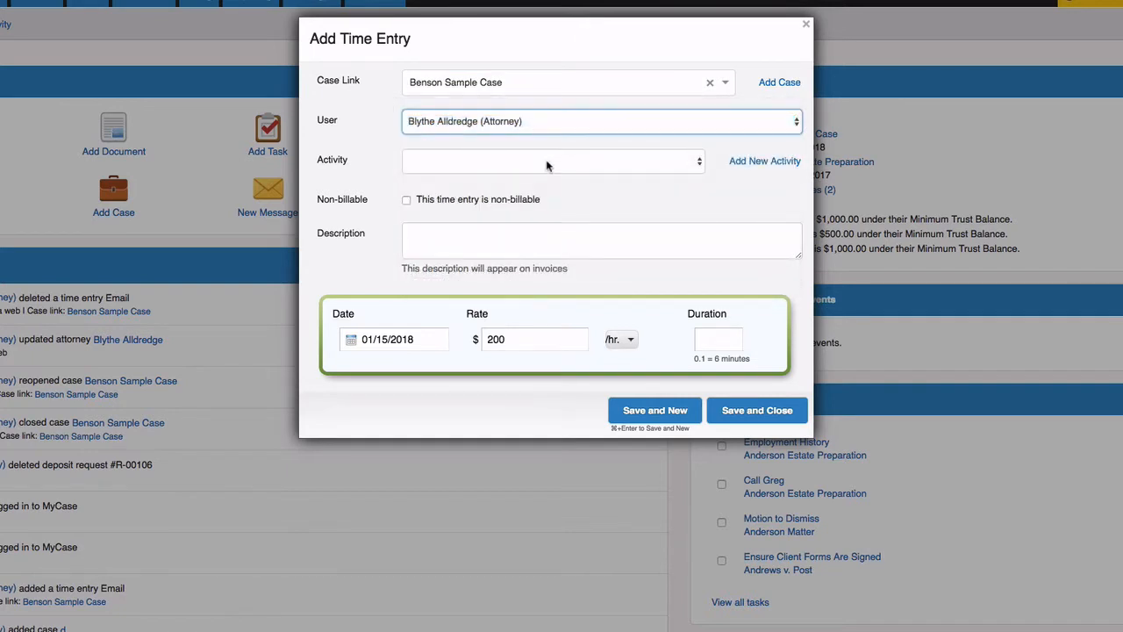
{"action": "left_click", "coordinate": [547, 164]}
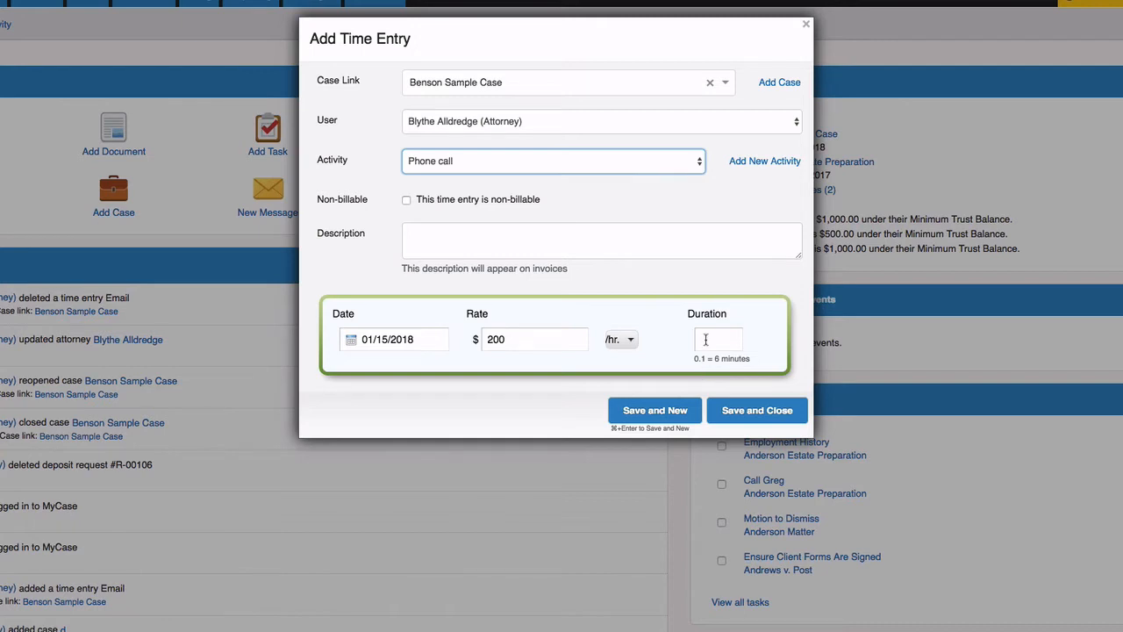
- Save the Phone call entry at 0.5 hours and show the Billing timesheet totaling $100.00
{"action": "left_click", "coordinate": [704, 340]}
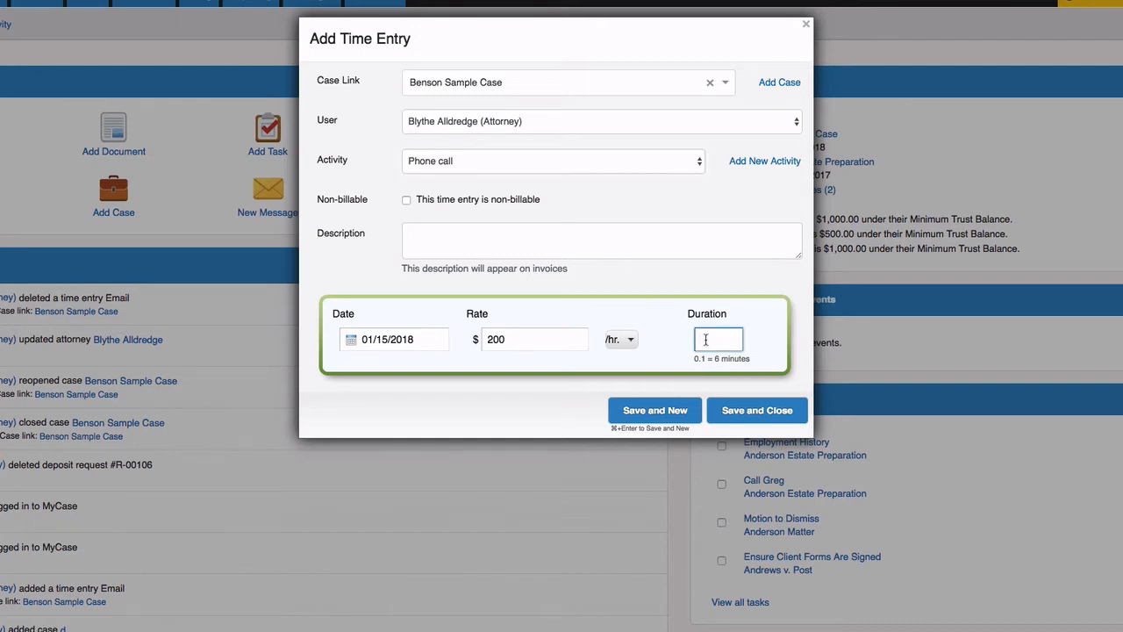
{"action": "type", "text": ".5"}
{"action": "left_click", "coordinate": [728, 360]}
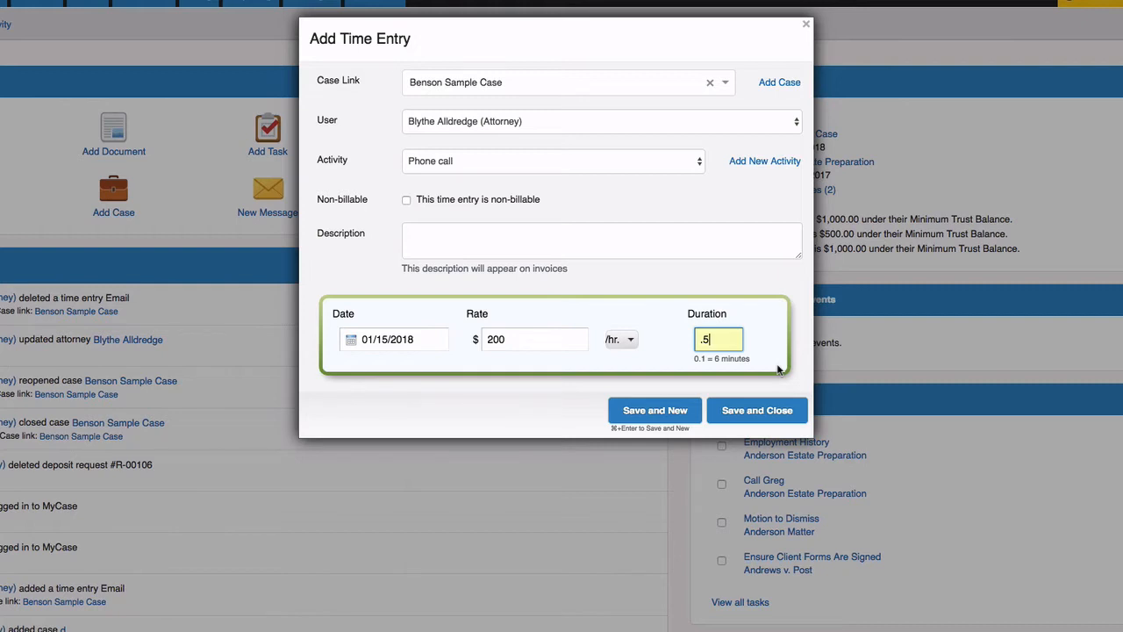
{"action": "left_click", "coordinate": [784, 410]}
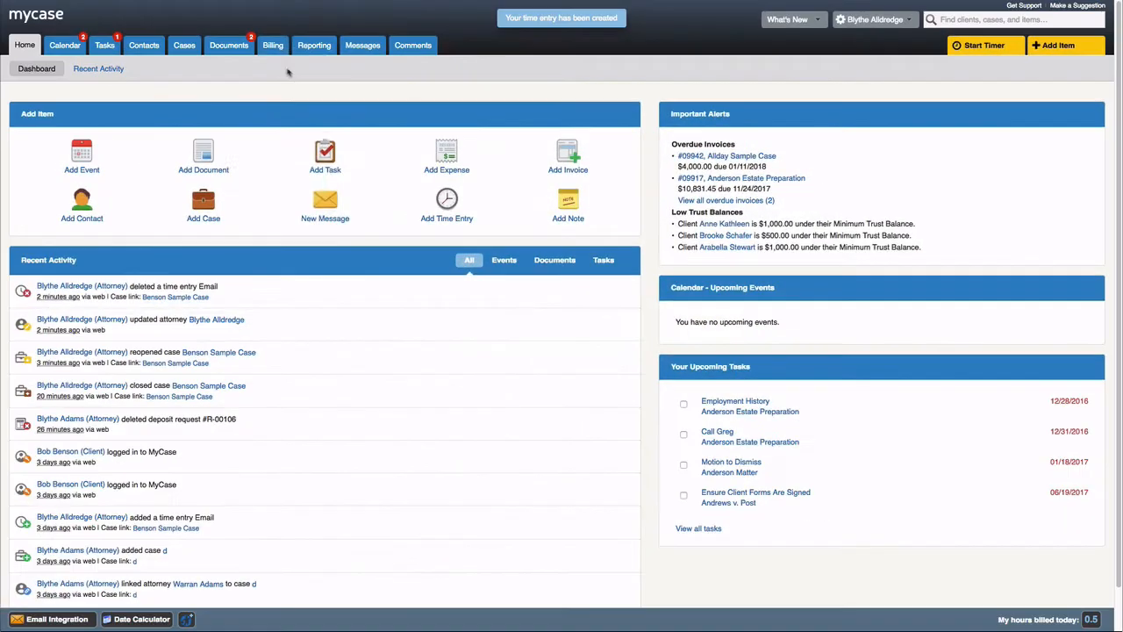
{"action": "left_click", "coordinate": [272, 46]}
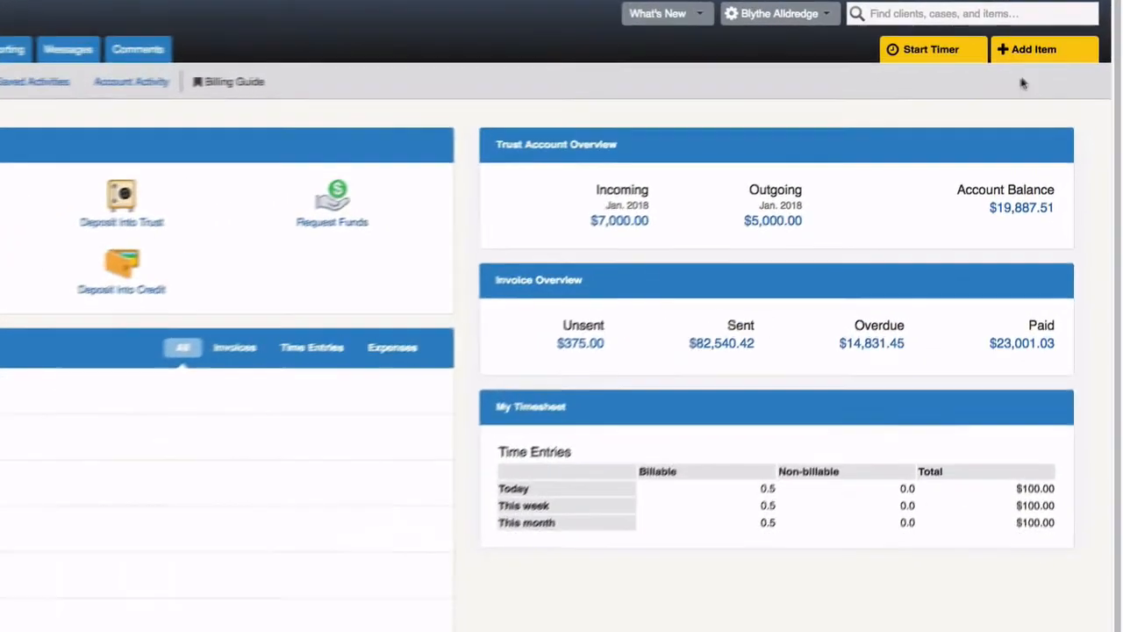
- Add a 0.7-hour Email time entry on Benson Sample Case, bringing today's total to $240.00
{"action": "left_click", "coordinate": [1029, 51]}
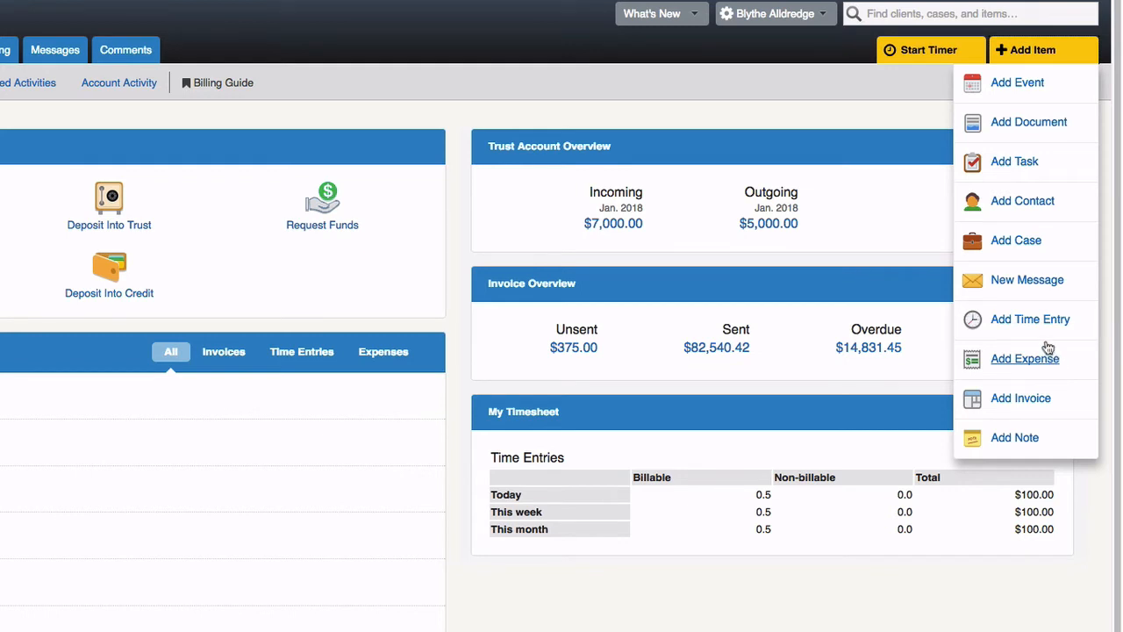
{"action": "left_click", "coordinate": [1009, 325]}
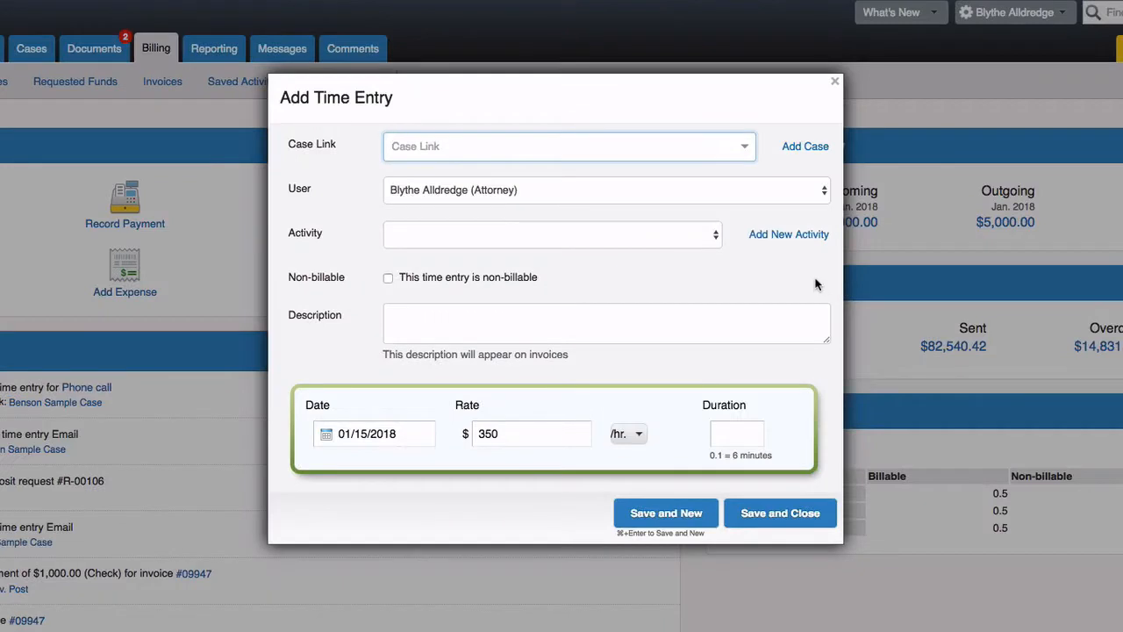
{"action": "type", "text": "ben"}
{"action": "left_click", "coordinate": [513, 231]}
{"action": "left_click", "coordinate": [514, 235]}
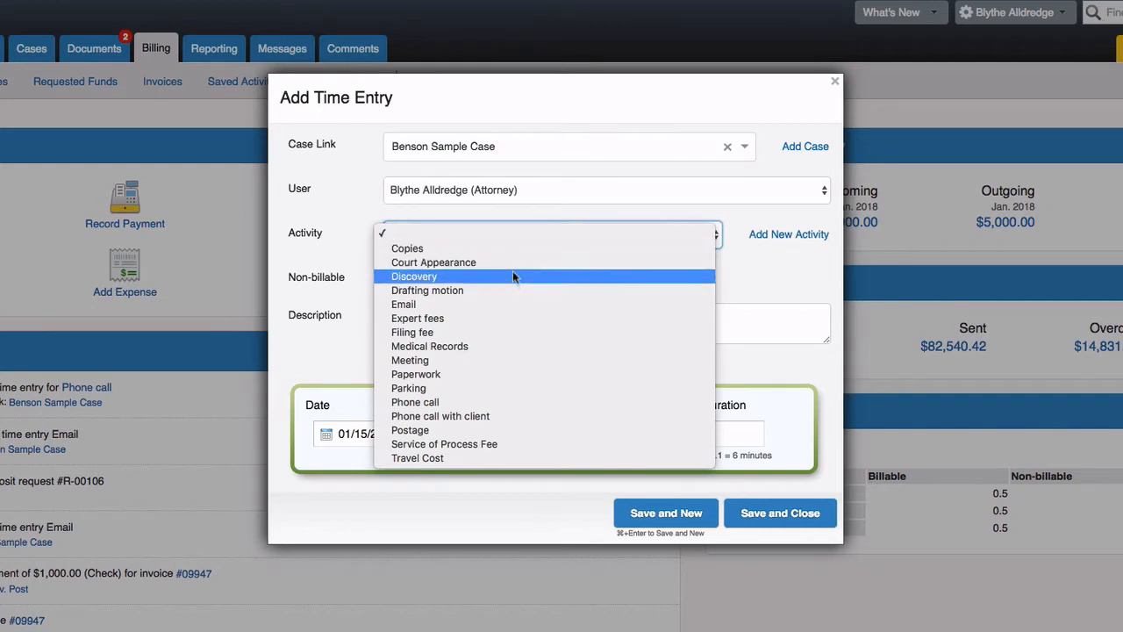
{"action": "left_click", "coordinate": [509, 303]}
{"action": "left_click", "coordinate": [736, 436]}
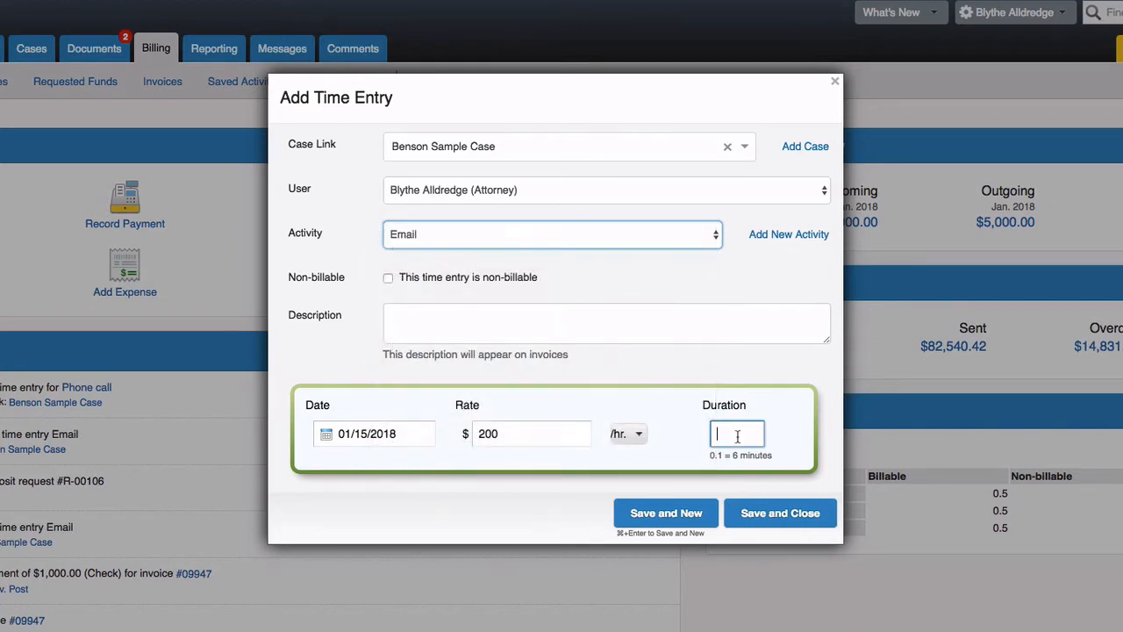
{"action": "type", "text": ".7"}
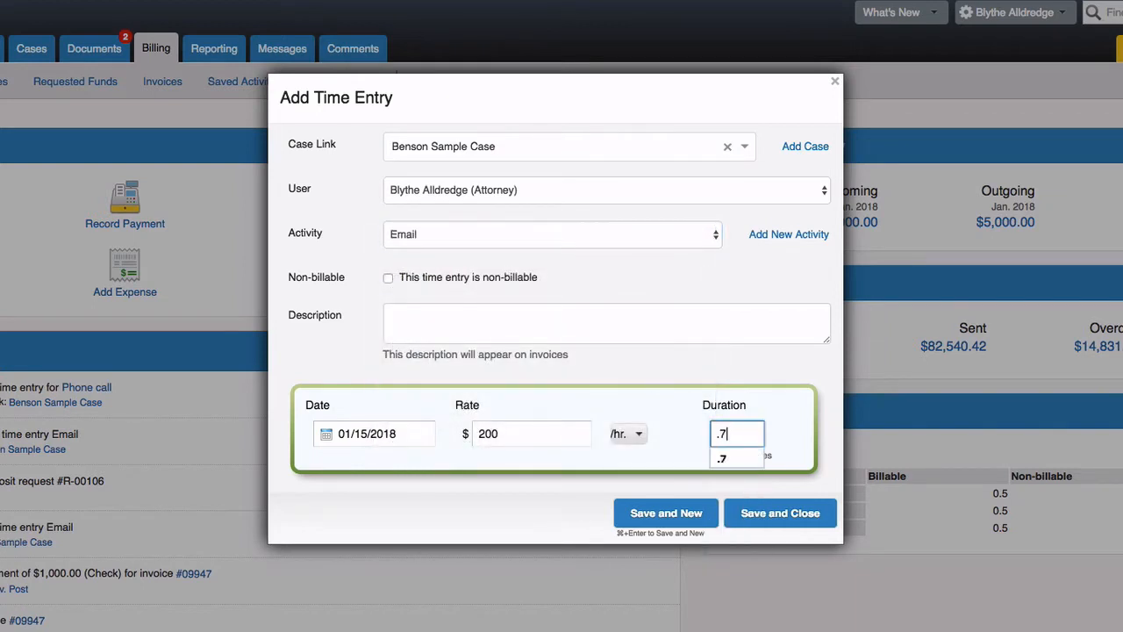
{"action": "left_click", "coordinate": [797, 507]}
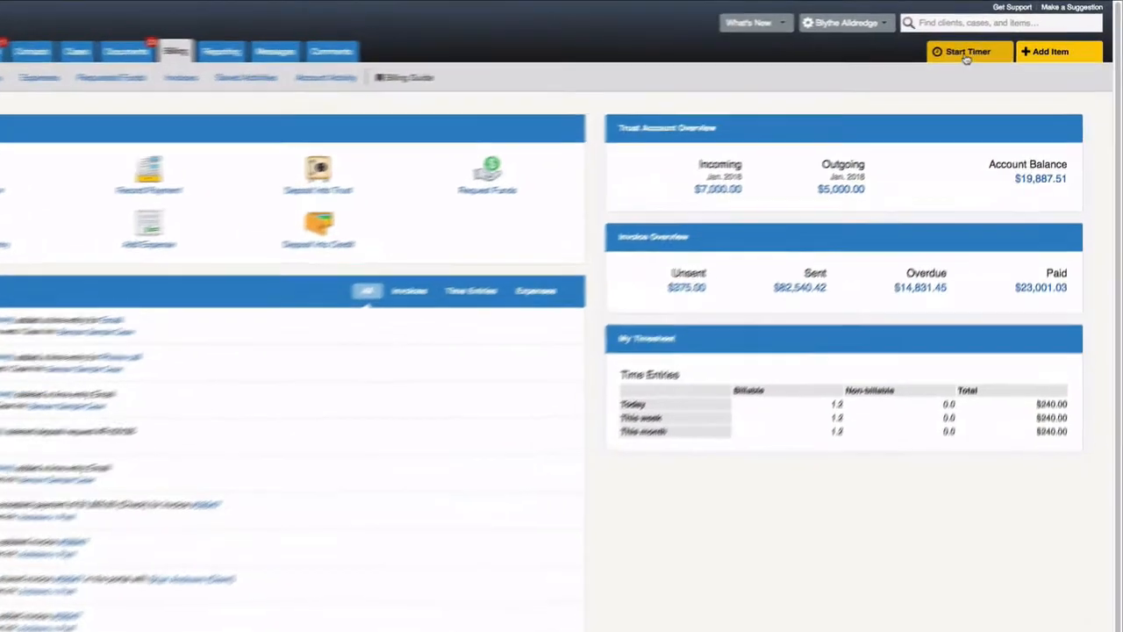
- Start a timer on Benson Sample Case described 'Meeting', then switch to the Calendar
{"action": "left_click", "coordinate": [983, 46]}
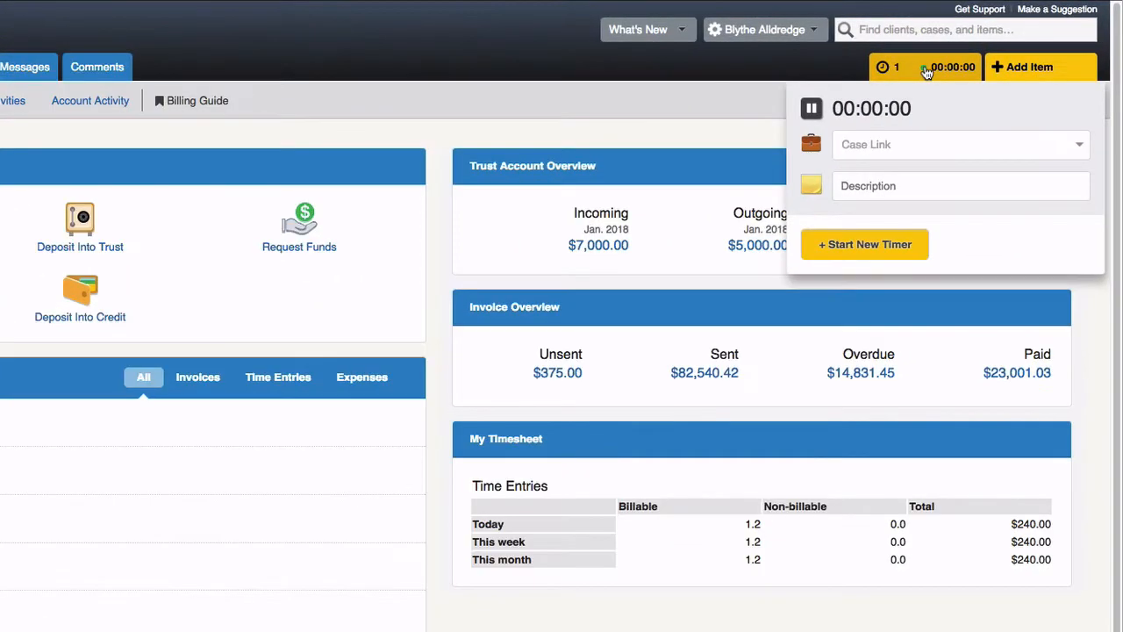
{"action": "left_click", "coordinate": [952, 141]}
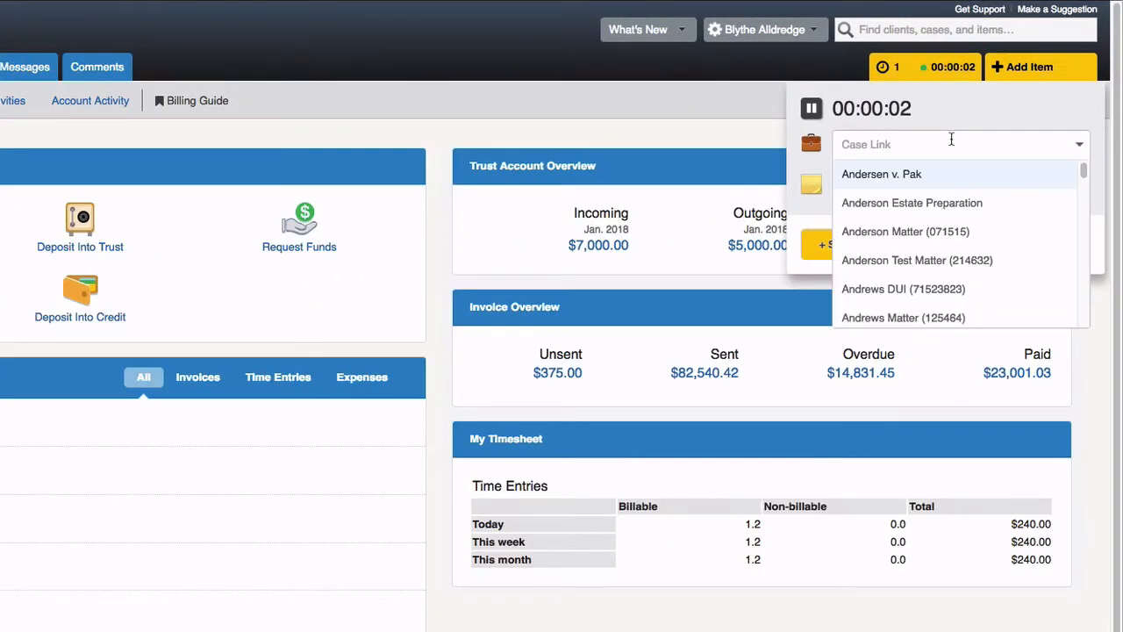
{"action": "type", "text": "ben"}
{"action": "left_click", "coordinate": [895, 231]}
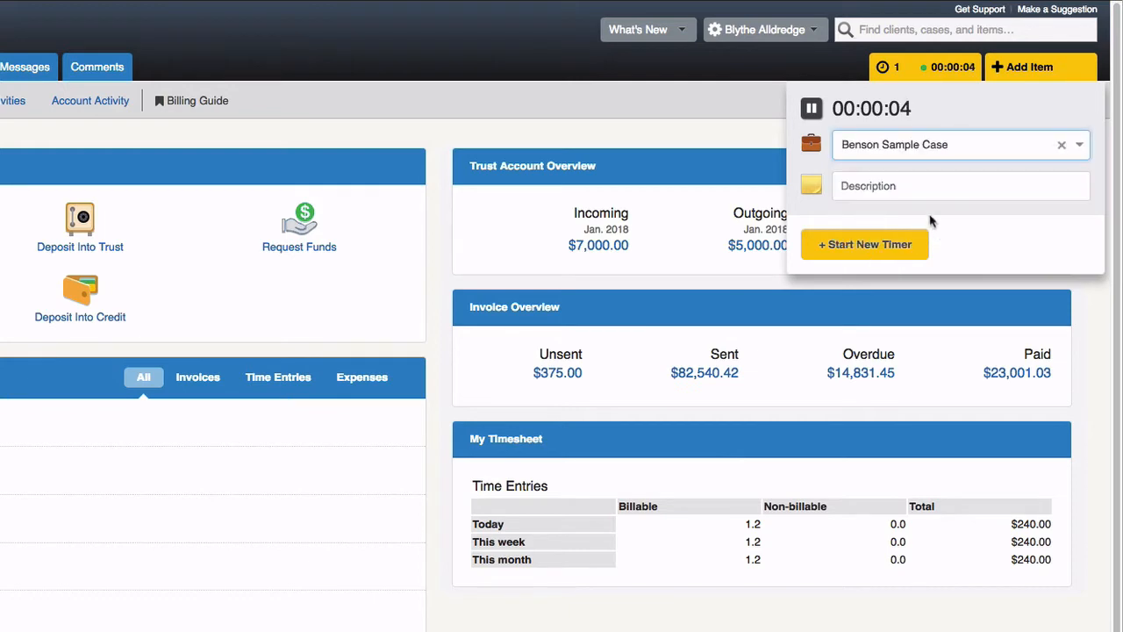
{"action": "left_click", "coordinate": [920, 182]}
{"action": "type", "text": "Meeting"}
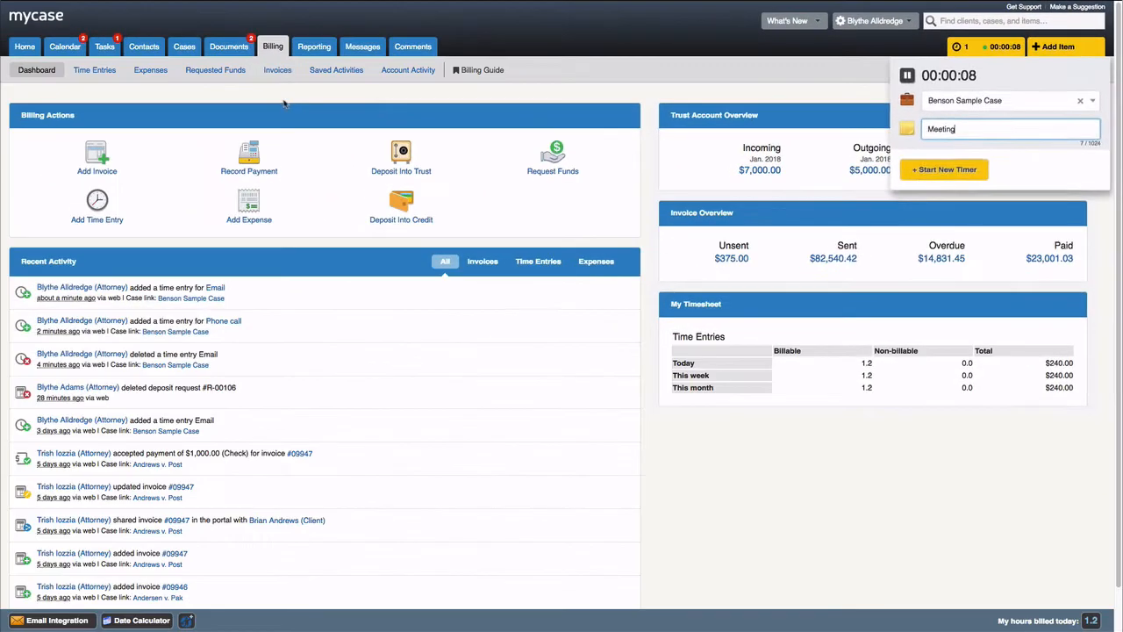
{"action": "left_click", "coordinate": [284, 104]}
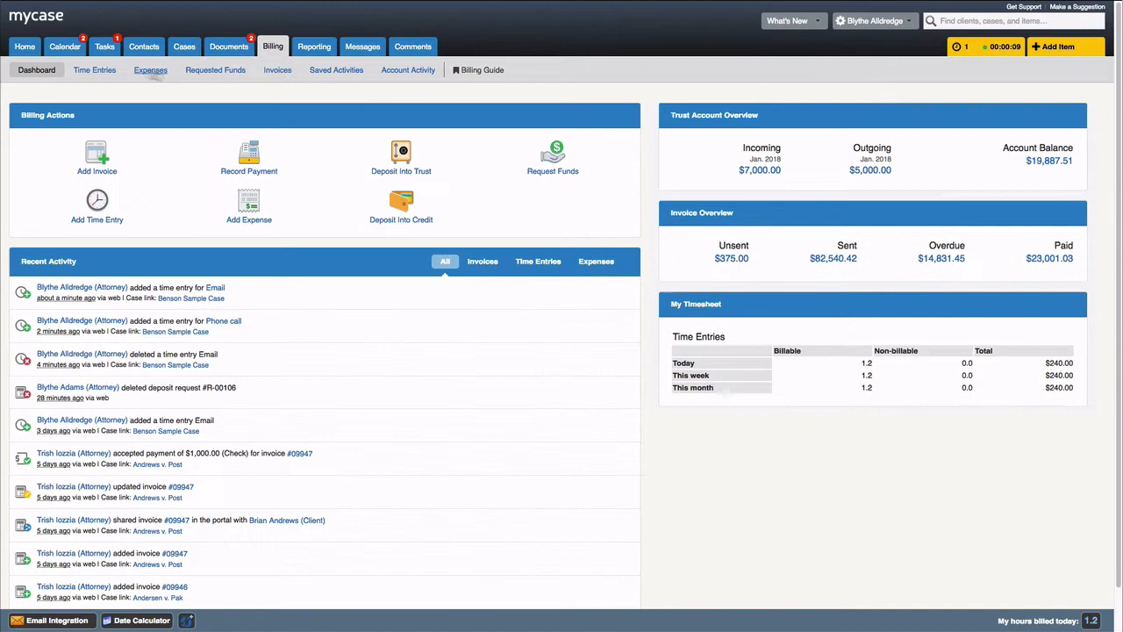
{"action": "left_click", "coordinate": [68, 48]}
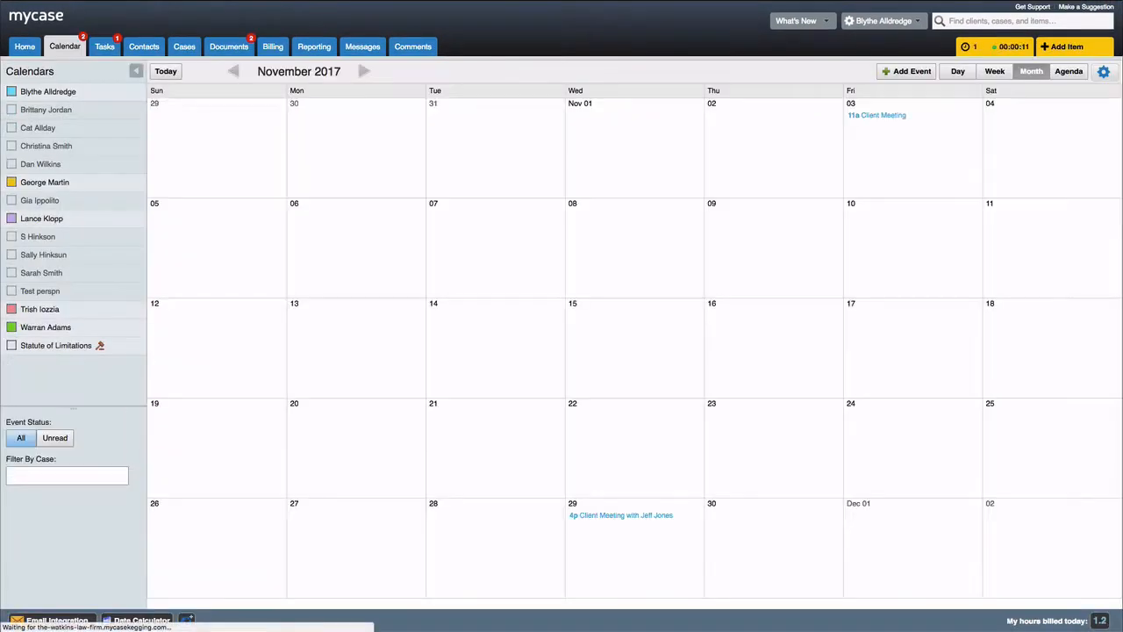
- Pause the Meeting timer, time a paused Andersen v. Pak 'Call from Greg', and save the Meeting timer
{"action": "left_click", "coordinate": [942, 52]}
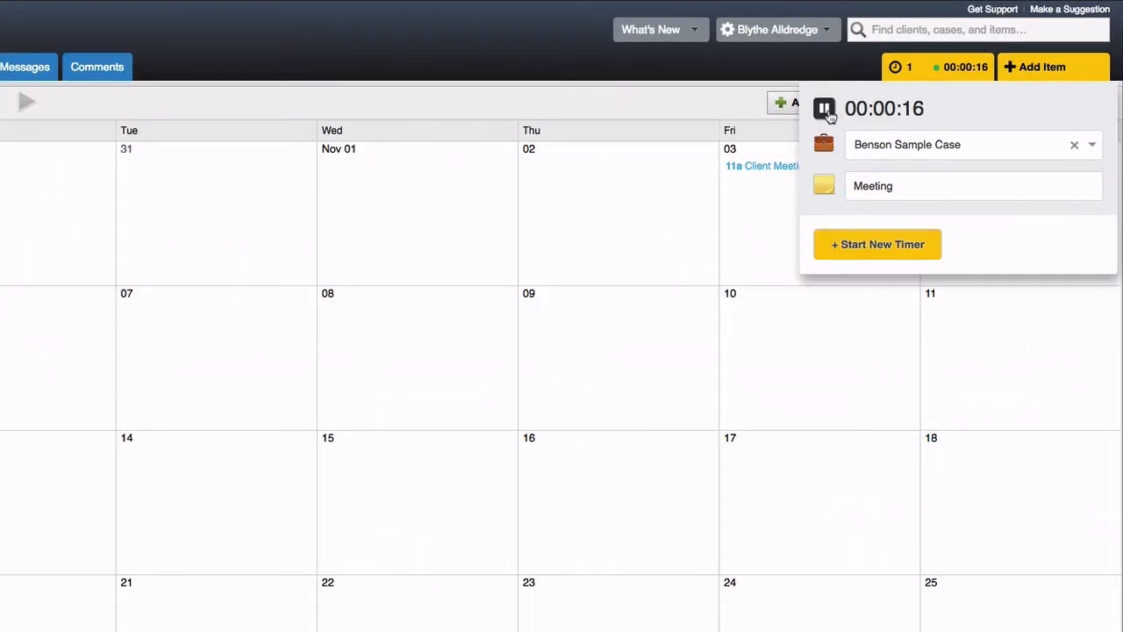
{"action": "left_click", "coordinate": [889, 86]}
{"action": "left_click", "coordinate": [903, 244]}
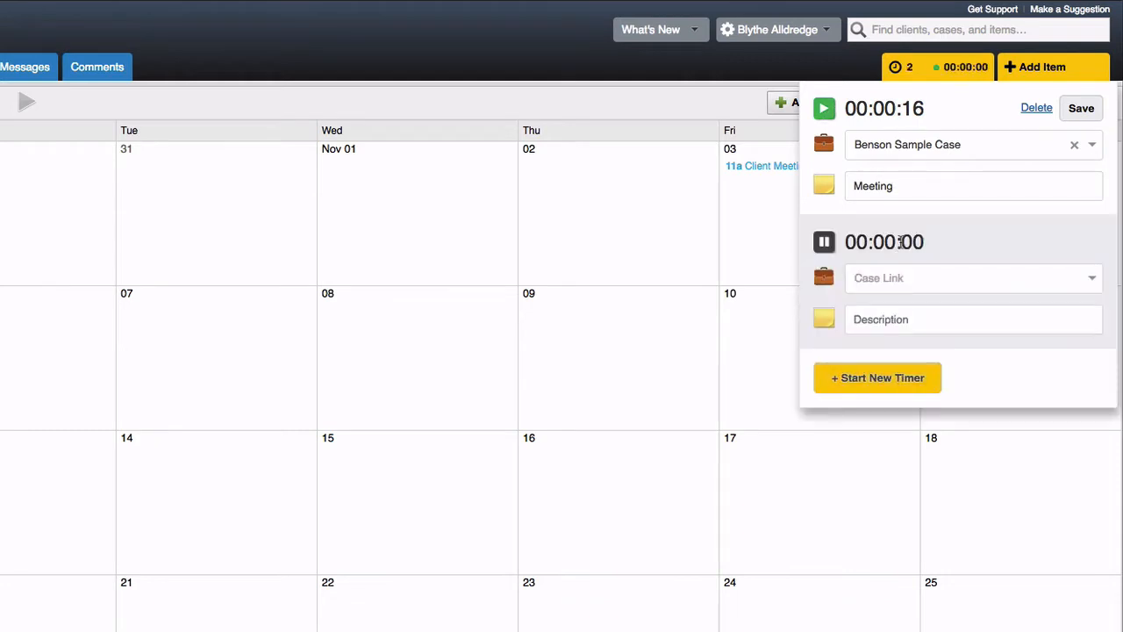
{"action": "left_click", "coordinate": [904, 277]}
{"action": "left_click", "coordinate": [904, 309]}
{"action": "type", "text": "Ca"}
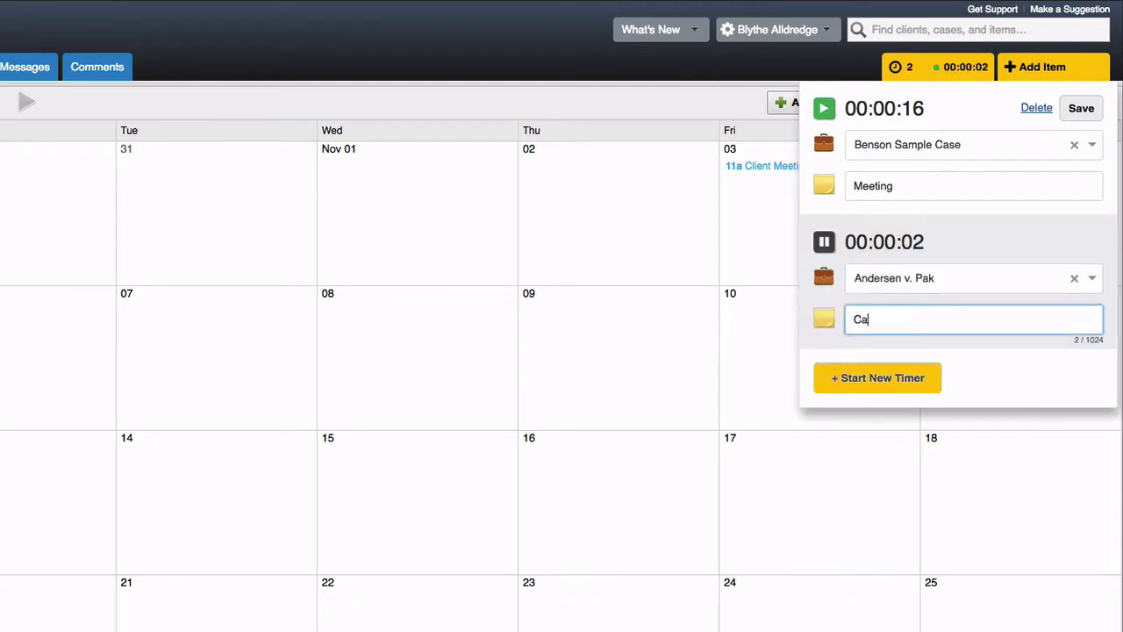
{"action": "type", "text": "ll from Greg"}
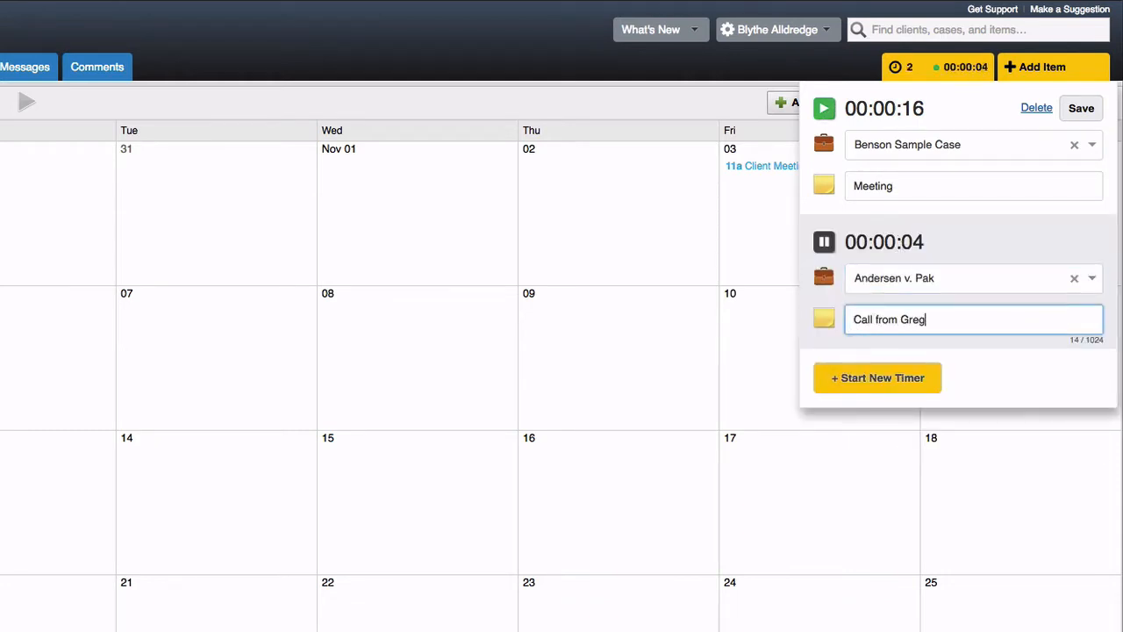
{"action": "left_click", "coordinate": [999, 379]}
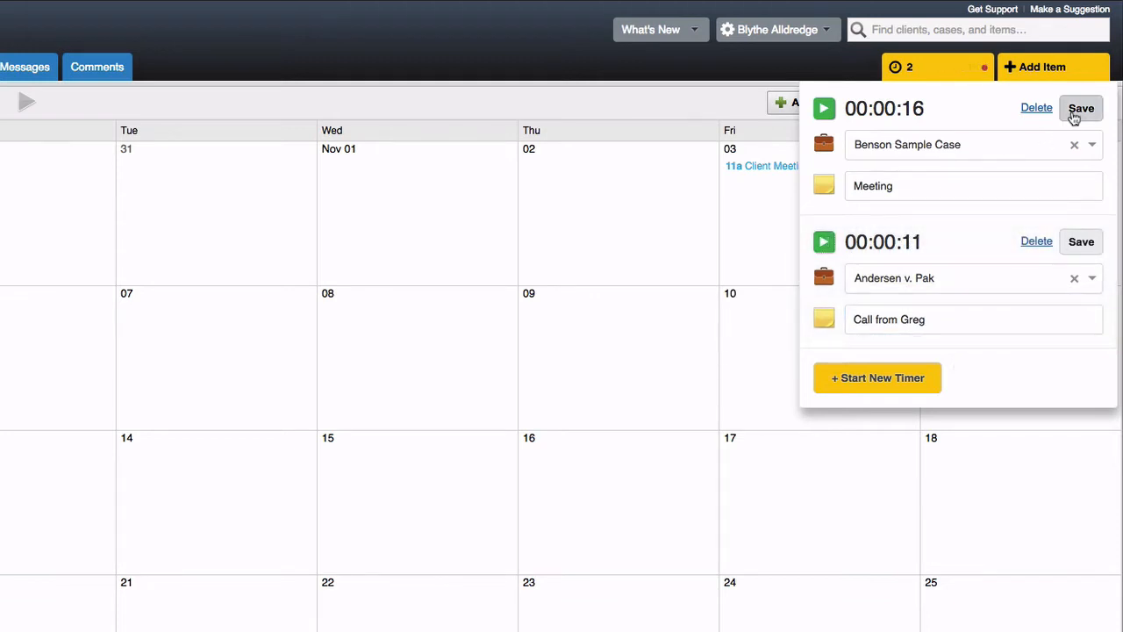
{"action": "left_click", "coordinate": [1076, 115]}
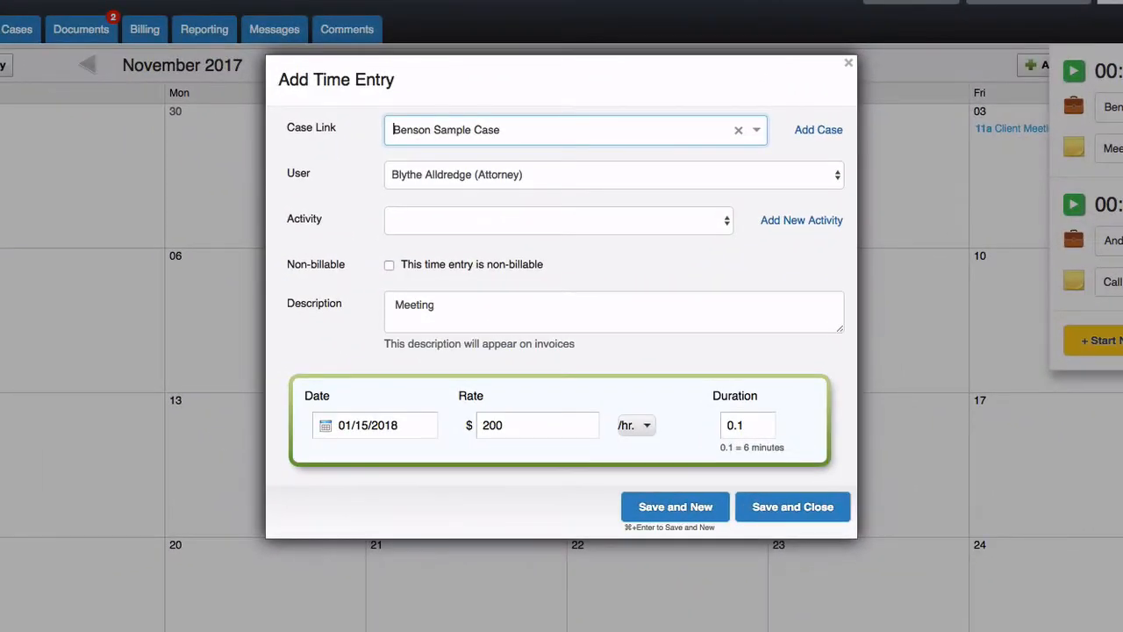
- Save the timer as a 1-hour Meeting entry at $200/hr, then show the Add Item list
{"action": "left_click", "coordinate": [708, 221]}
{"action": "left_click", "coordinate": [575, 355]}
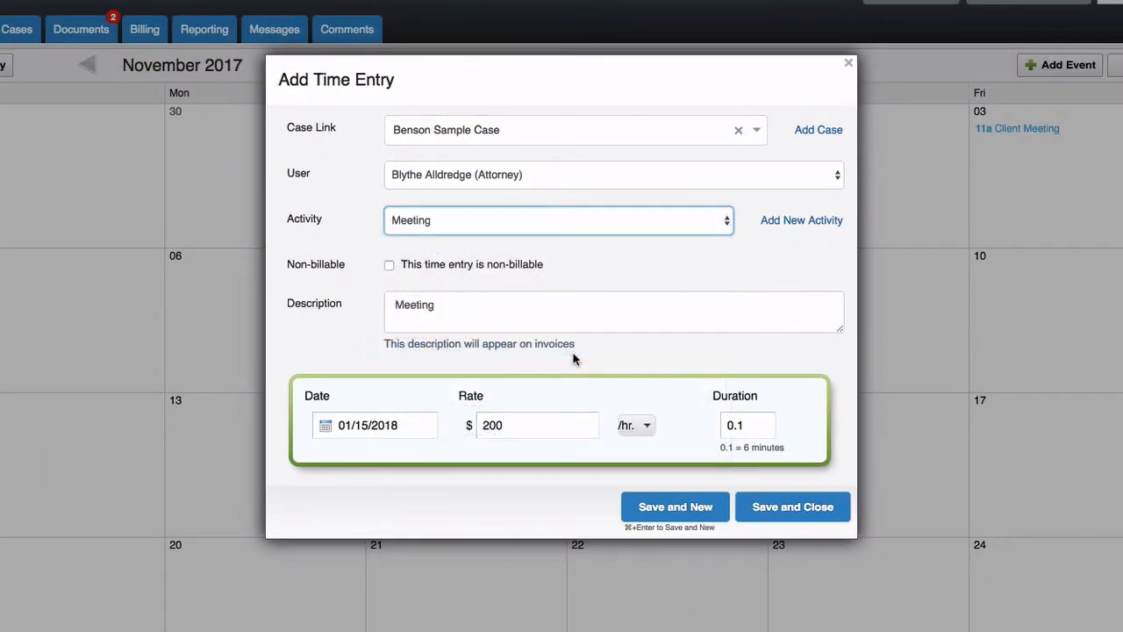
{"action": "left_click", "coordinate": [747, 424]}
{"action": "type", "text": "1"}
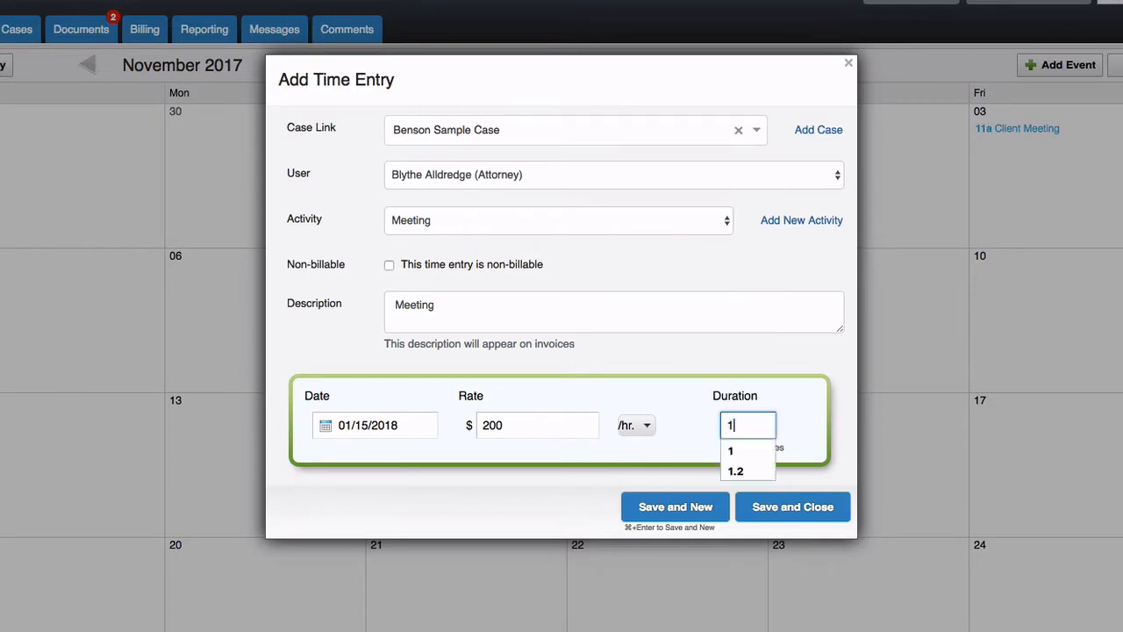
{"action": "left_click", "coordinate": [799, 435]}
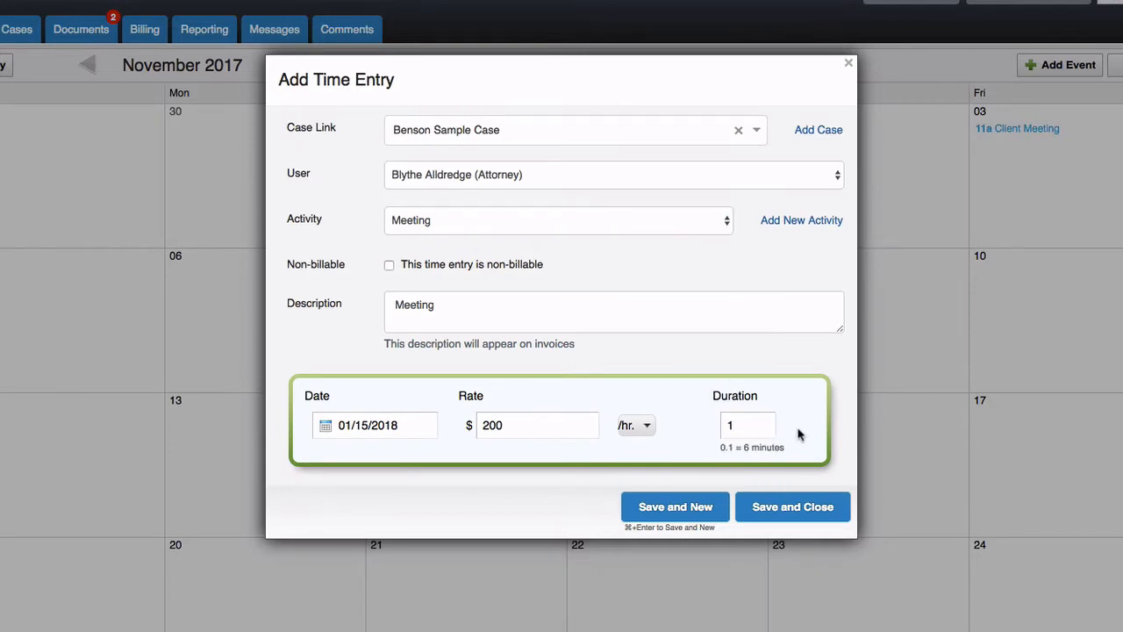
{"action": "left_click", "coordinate": [810, 516]}
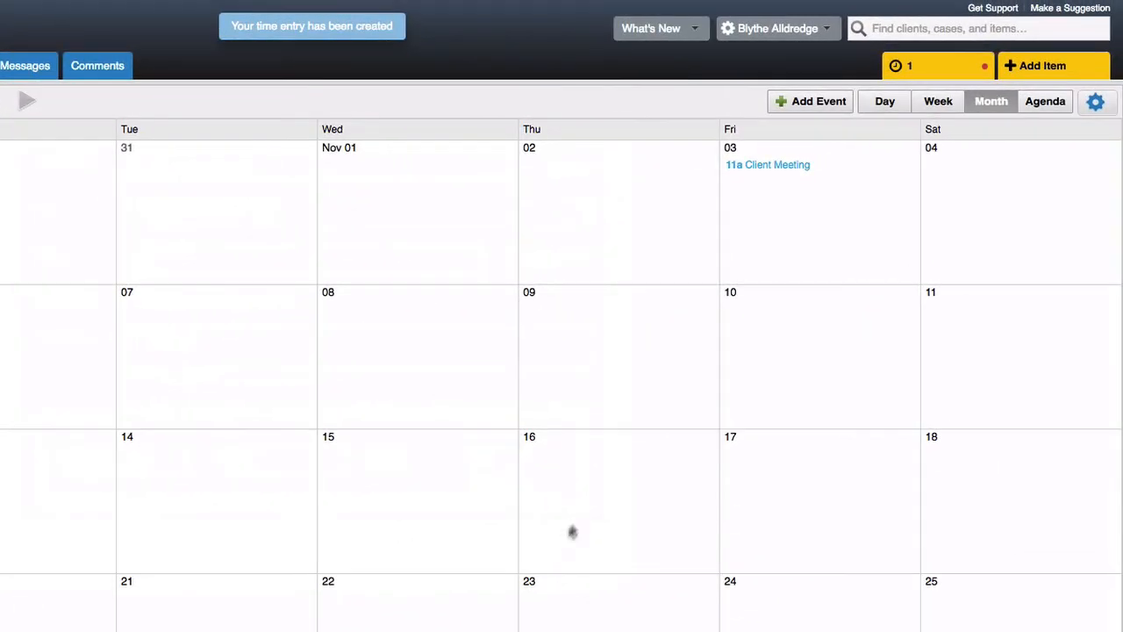
{"action": "left_click", "coordinate": [1050, 67]}
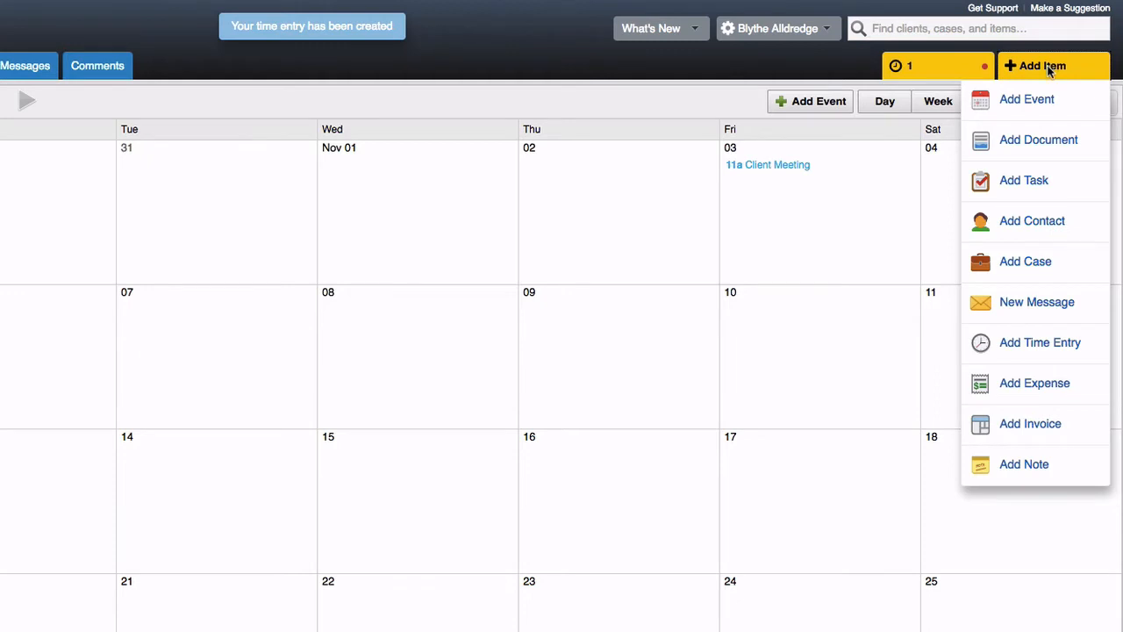
- Record a Postage expense on Benson Sample Case: cost $25, quantity 1, dated 01/15/2018
{"action": "left_click", "coordinate": [1062, 384]}
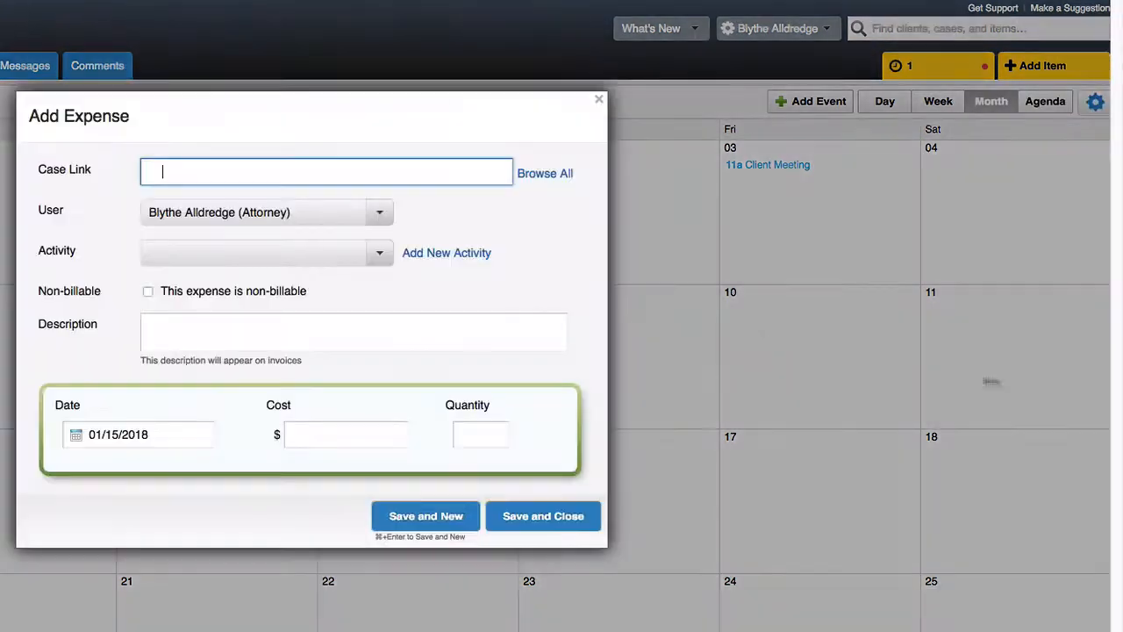
{"action": "type", "text": "ben"}
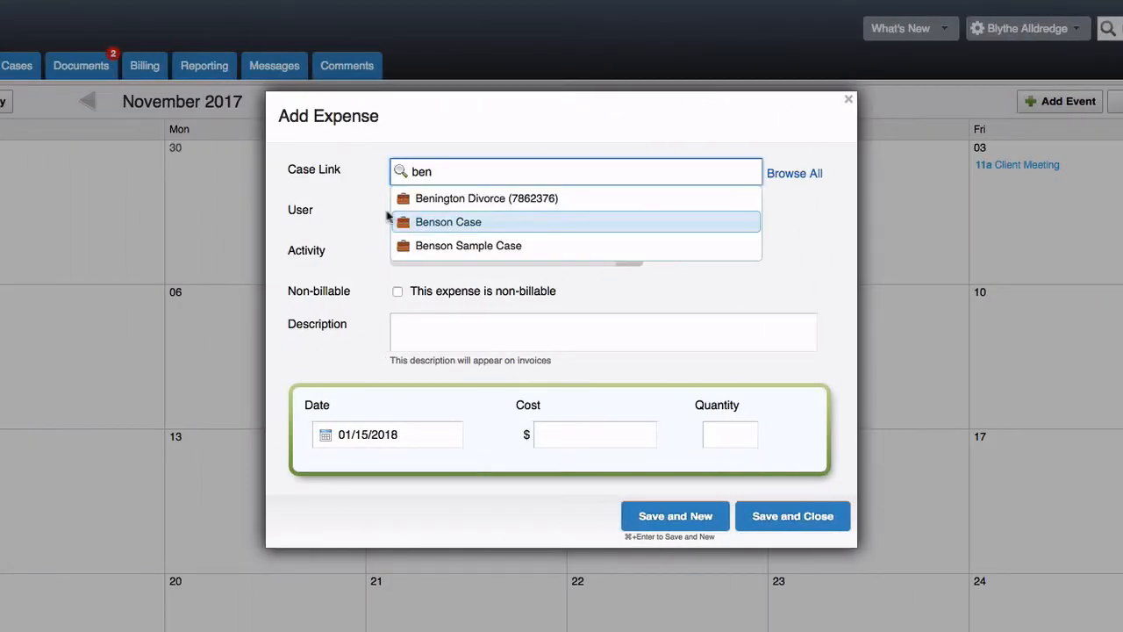
{"action": "left_click", "coordinate": [419, 249]}
{"action": "left_click", "coordinate": [448, 253]}
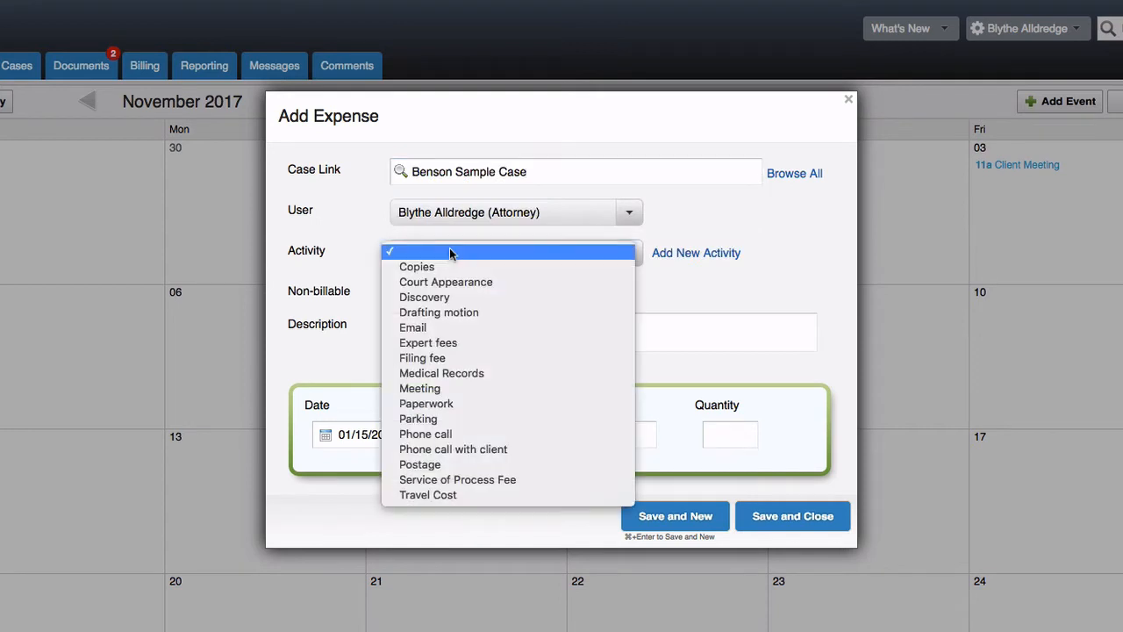
{"action": "left_click", "coordinate": [503, 468]}
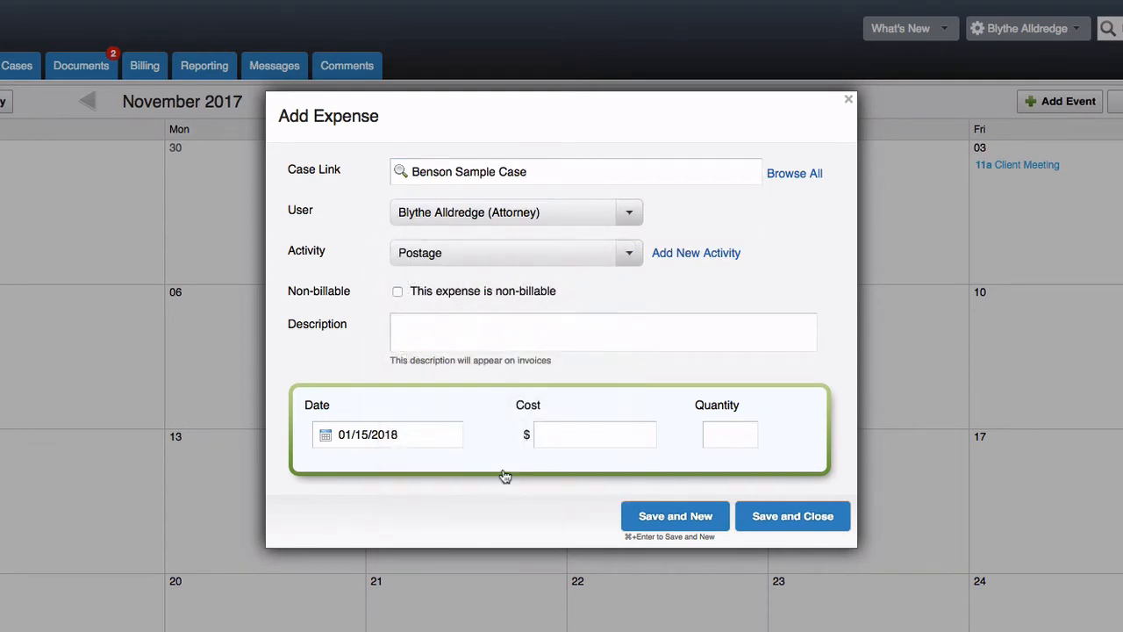
{"action": "left_click", "coordinate": [609, 434]}
{"action": "type", "text": "25"}
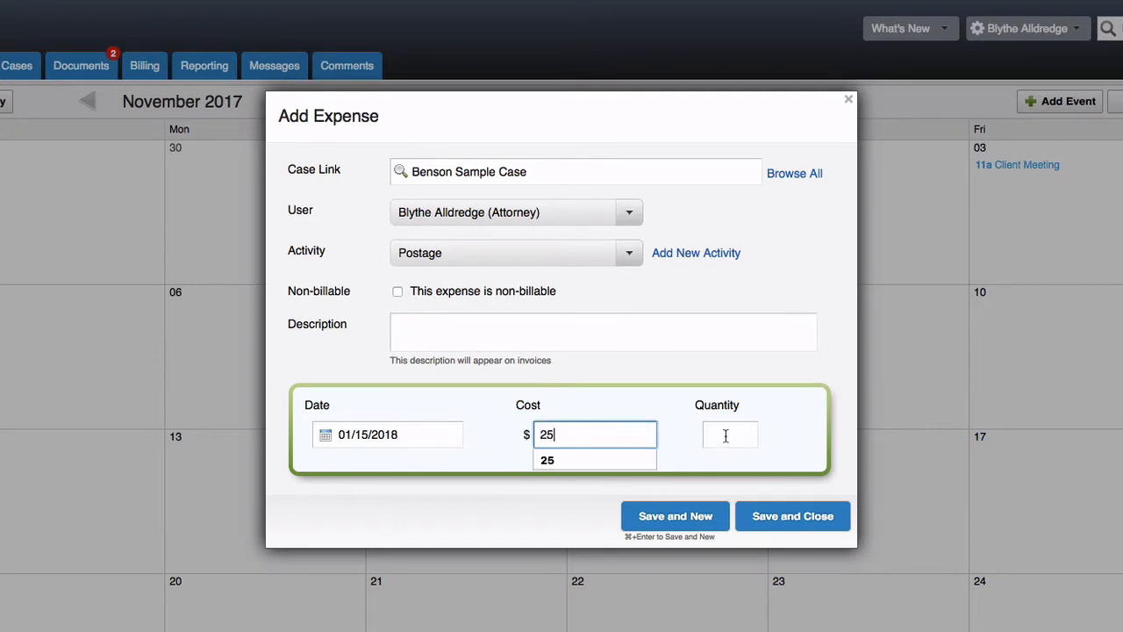
{"action": "left_click", "coordinate": [721, 444]}
{"action": "type", "text": "1"}
{"action": "left_click", "coordinate": [781, 436]}
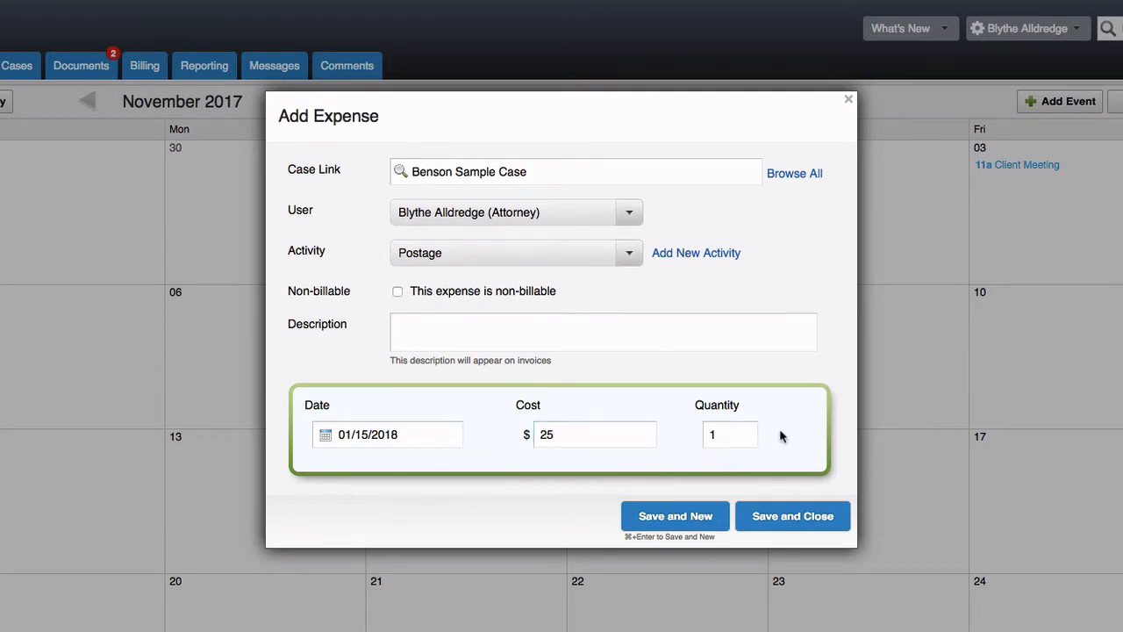
{"action": "left_click", "coordinate": [811, 522]}
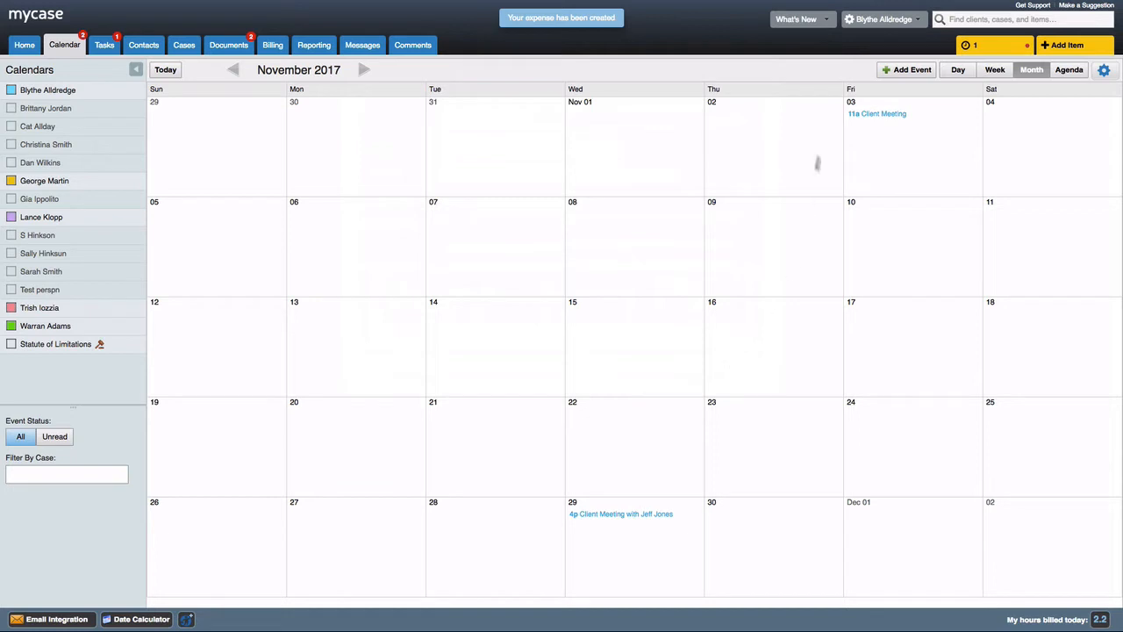
- Search for 'bens' and open the Benson Sample Case details page
{"action": "left_click", "coordinate": [950, 20]}
{"action": "type", "text": "bens"}
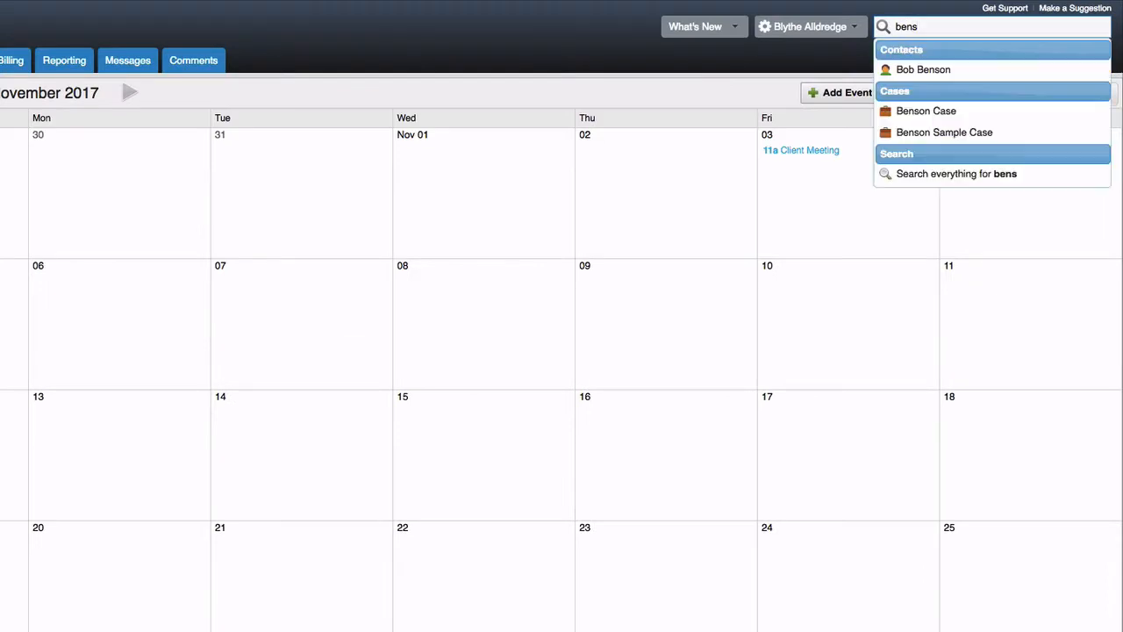
{"action": "left_click", "coordinate": [911, 133]}
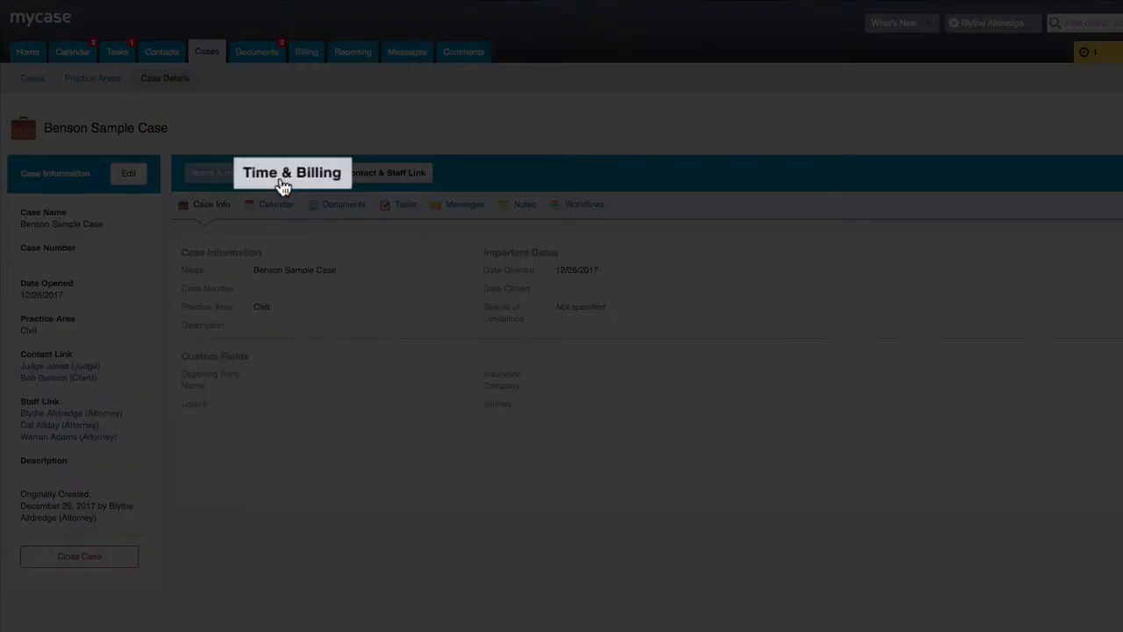
- Review Benson Sample Case's Time & Billing balances, then list its time entries
{"action": "left_click", "coordinate": [283, 187]}
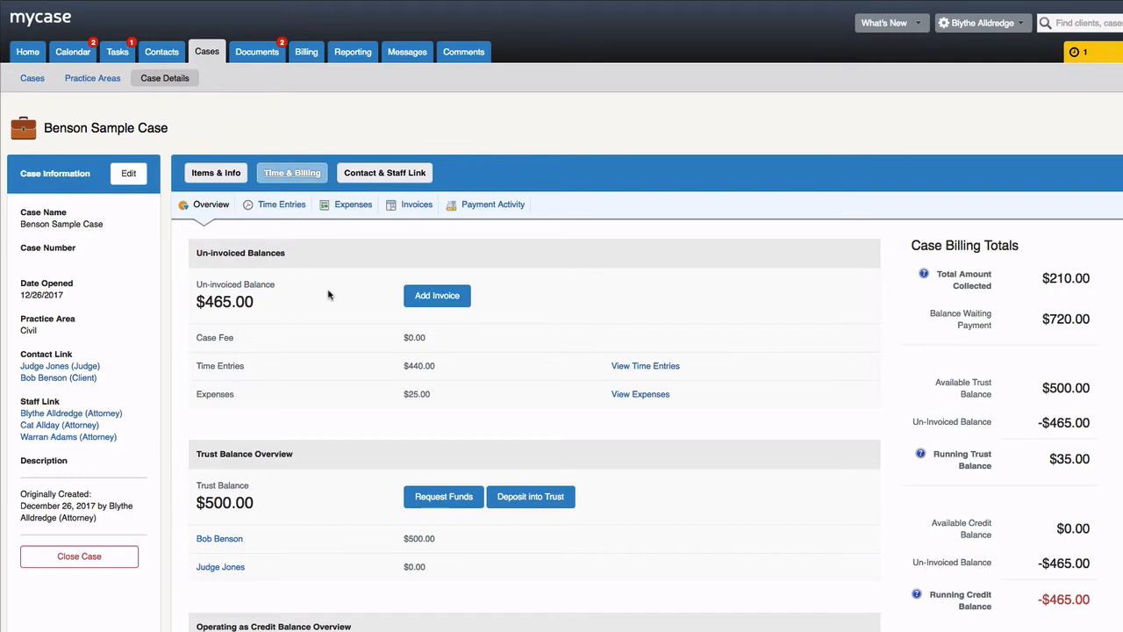
{"action": "scroll", "coordinate": [328, 295], "scroll_direction": "down", "scroll_amount": 2}
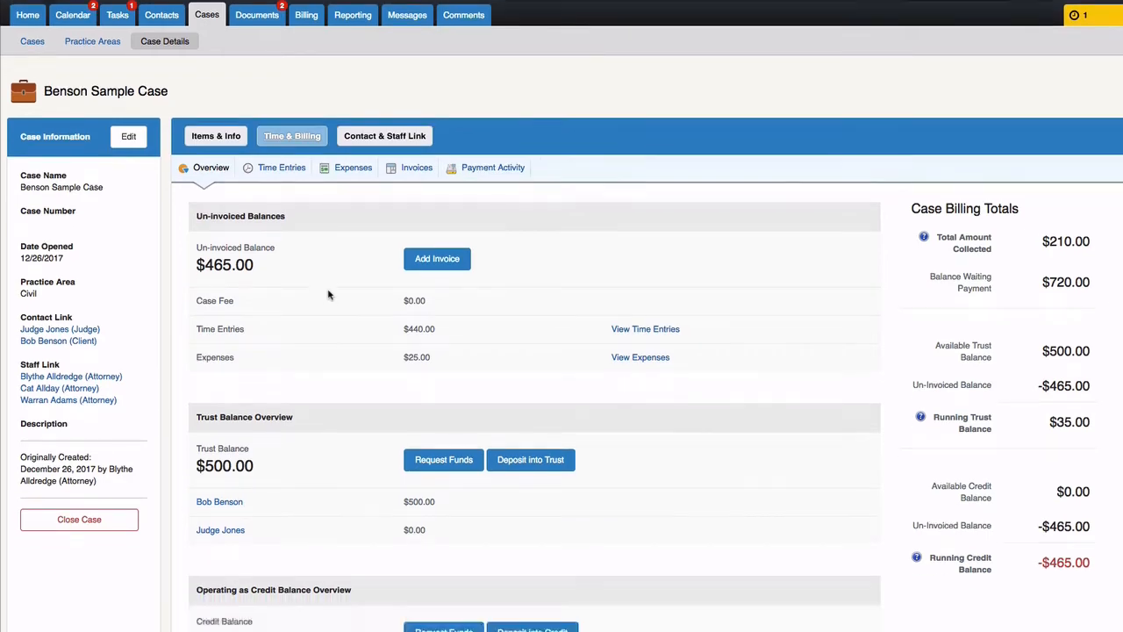
{"action": "scroll", "coordinate": [328, 294], "scroll_direction": "down", "scroll_amount": 5}
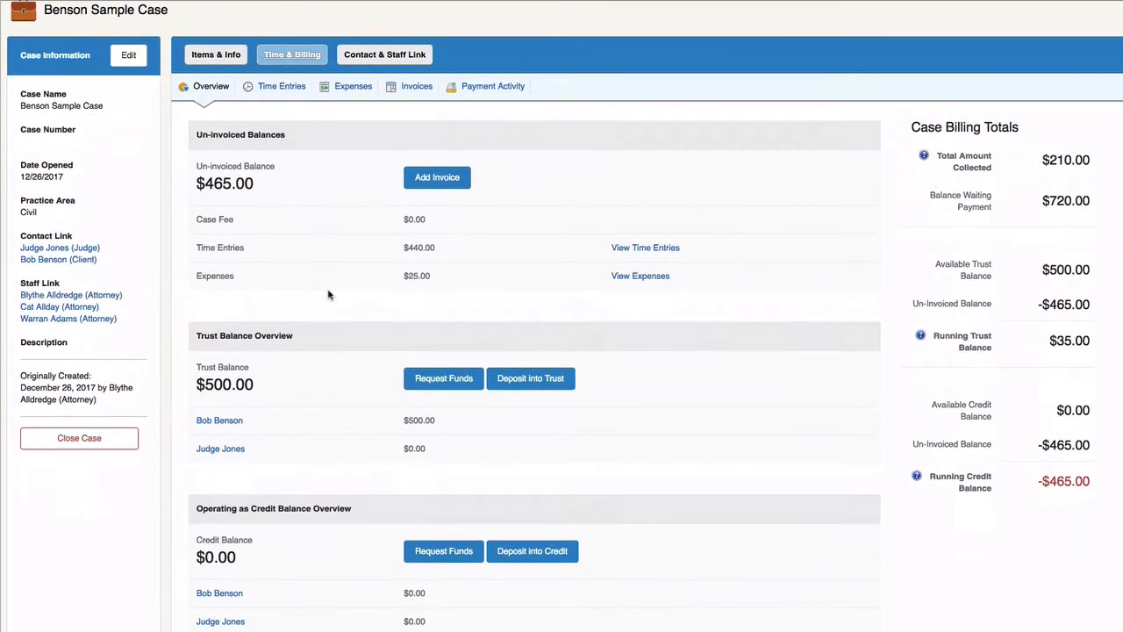
{"action": "scroll", "coordinate": [328, 294], "scroll_direction": "down", "scroll_amount": 2}
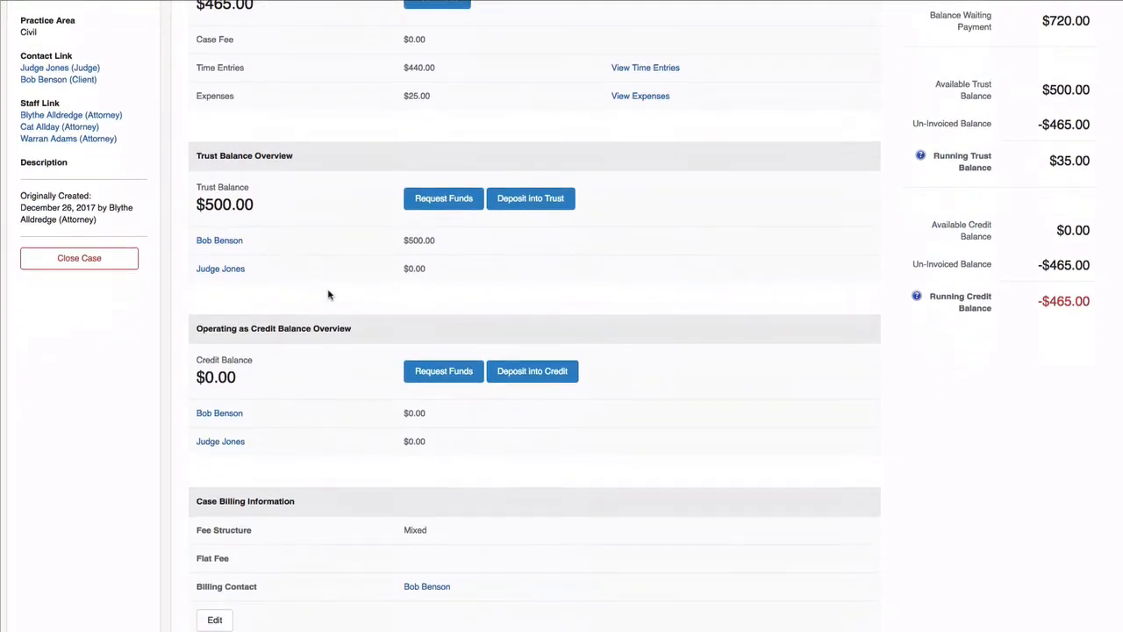
{"action": "scroll", "coordinate": [329, 295], "scroll_direction": "up", "scroll_amount": 8}
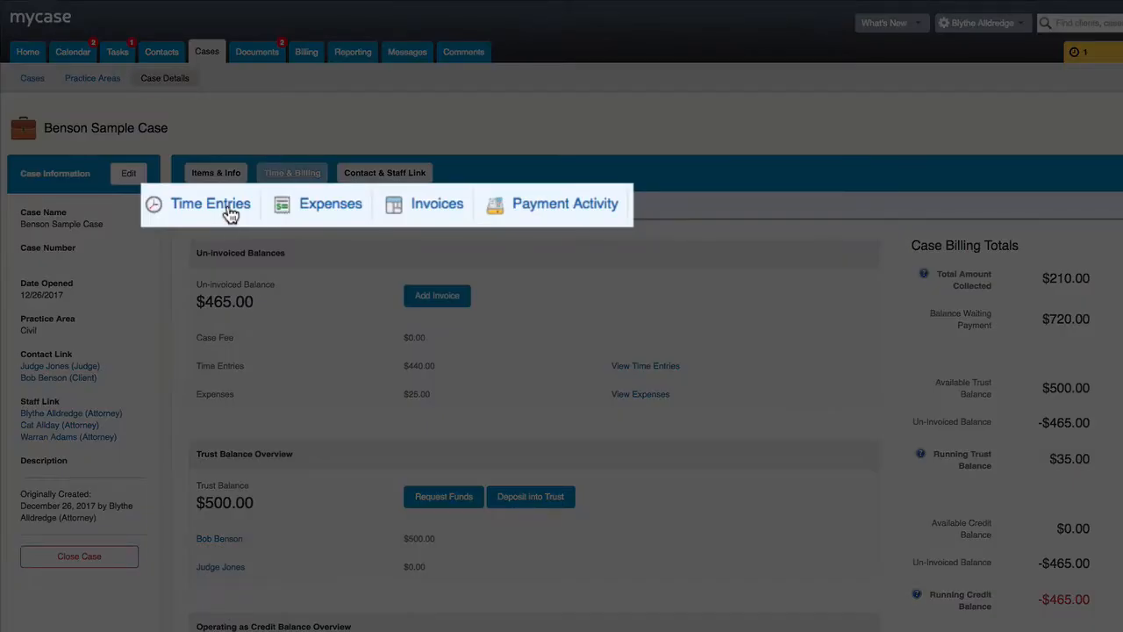
{"action": "left_click", "coordinate": [230, 213]}
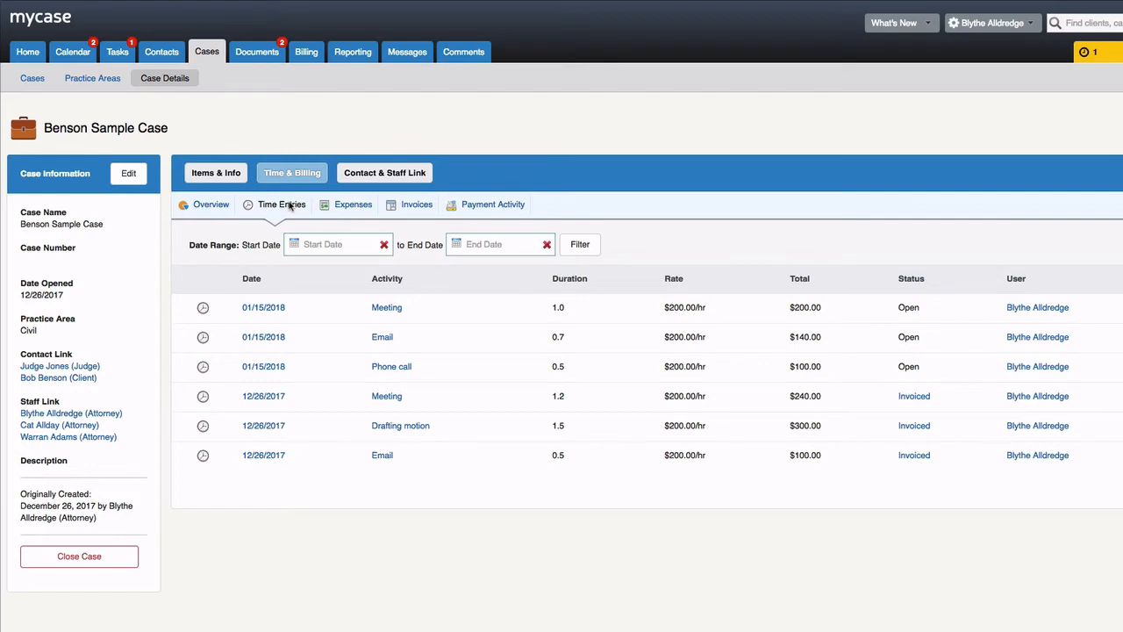
{"action": "left_click", "coordinate": [289, 204]}
- From the Billing Dashboard, start a new invoice from cases with open balances
{"action": "left_click", "coordinate": [308, 54]}
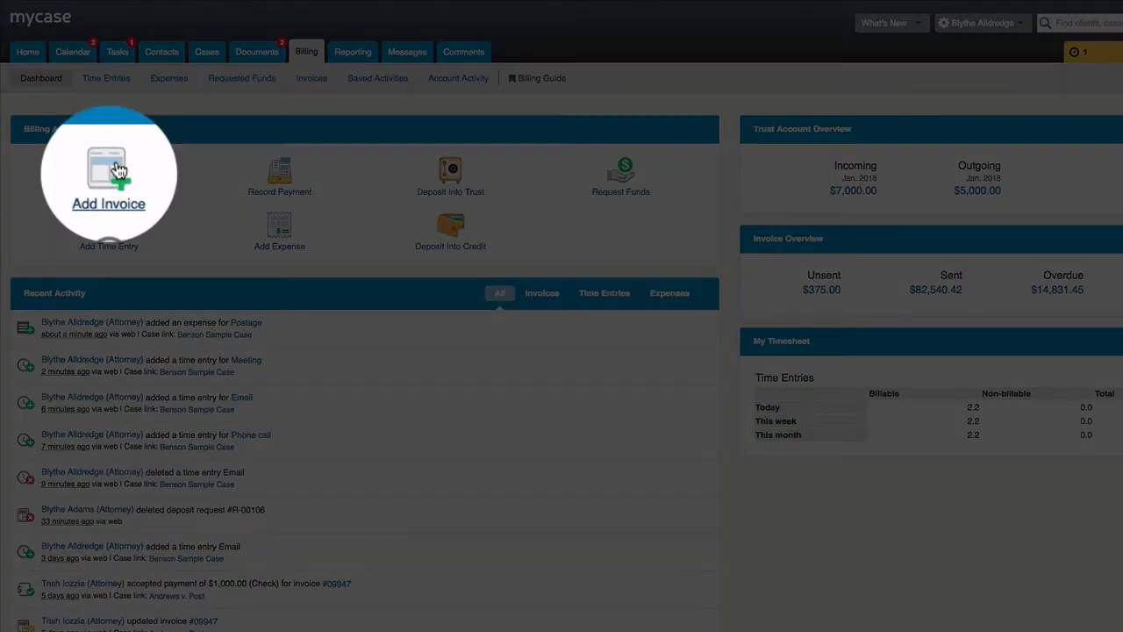
{"action": "left_click", "coordinate": [115, 170]}
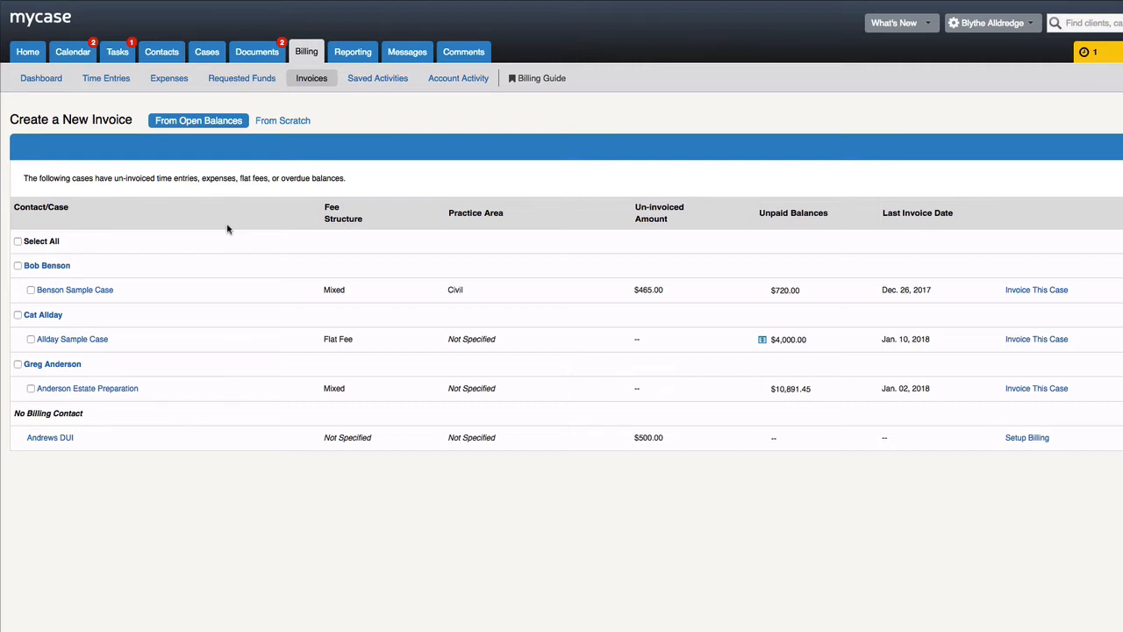
- Select only Benson Sample Case and start its invoice draft, dated 01/15/2018, Net 30
{"action": "left_click", "coordinate": [31, 290]}
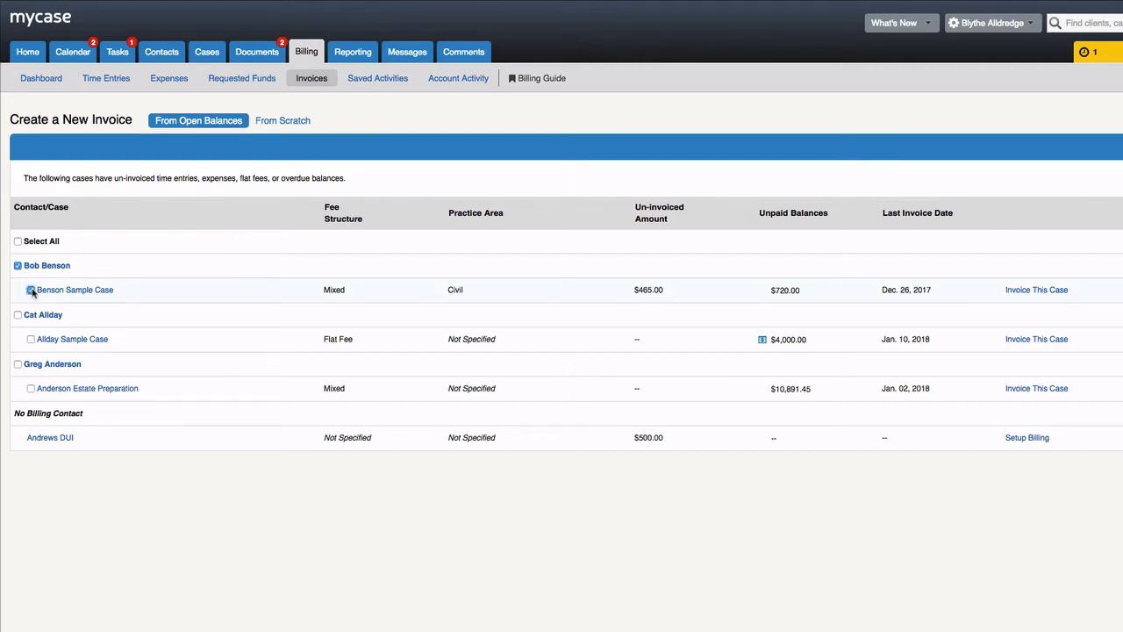
{"action": "left_click", "coordinate": [31, 340]}
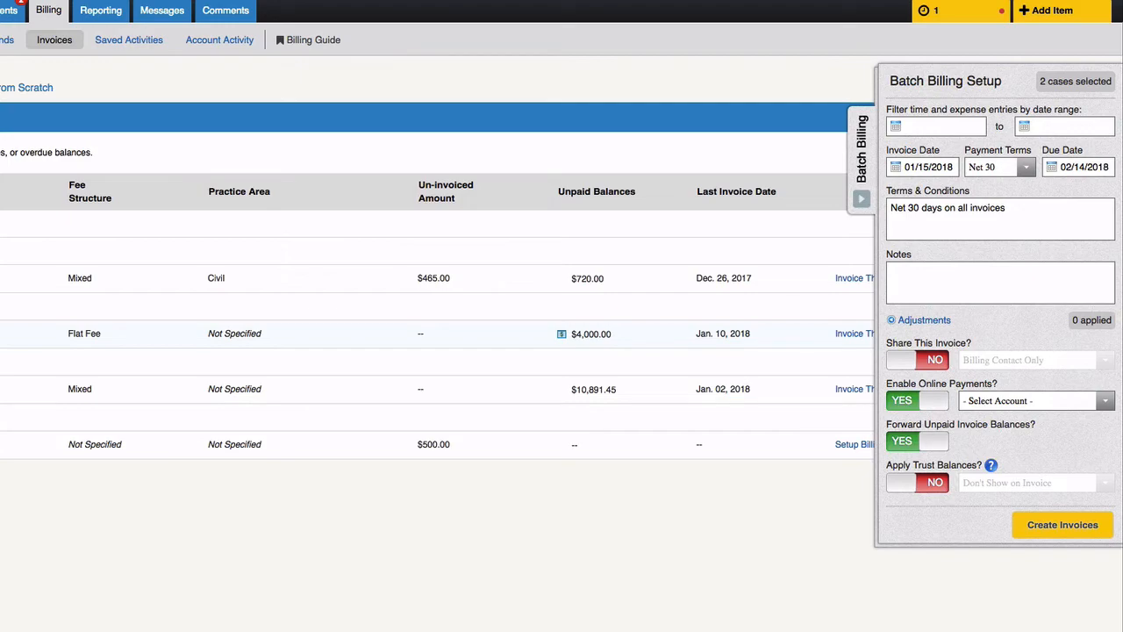
{"action": "left_click", "coordinate": [0, 333]}
{"action": "left_click", "coordinate": [861, 200]}
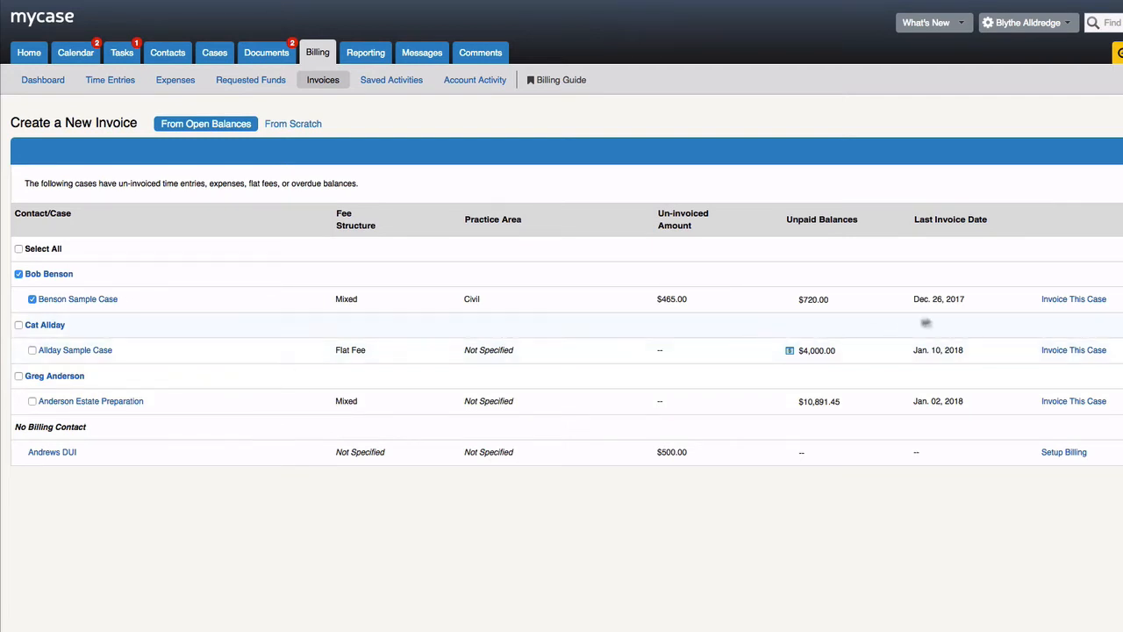
{"action": "left_click", "coordinate": [1052, 300]}
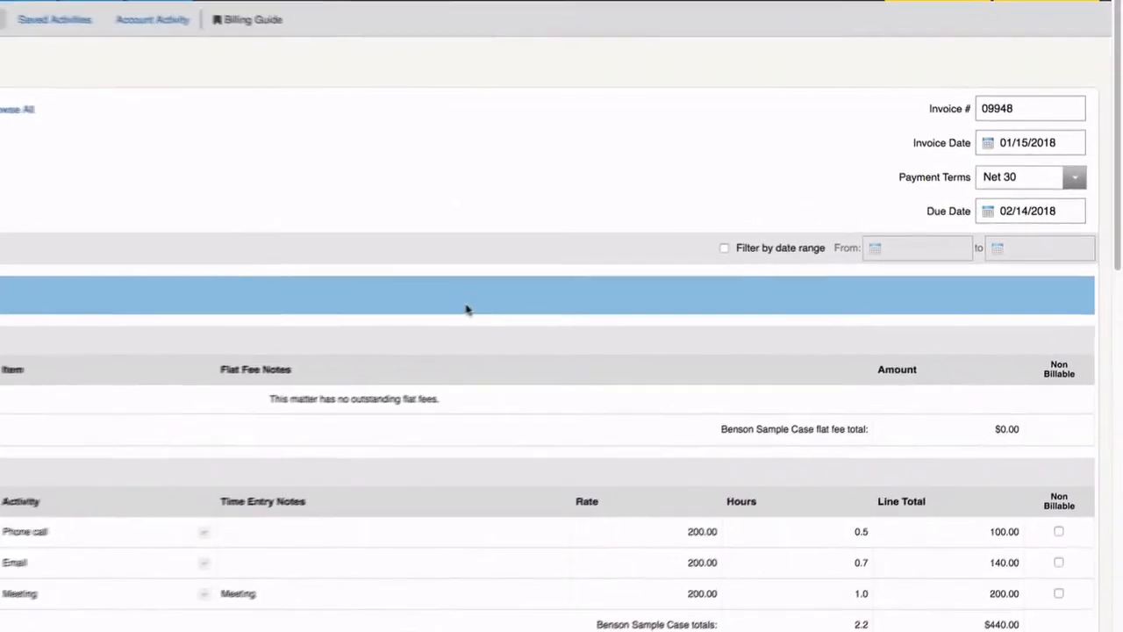
- Set the invoice date to 01/15/2018 and keep Net 30 payment terms
{"action": "left_click", "coordinate": [1036, 137]}
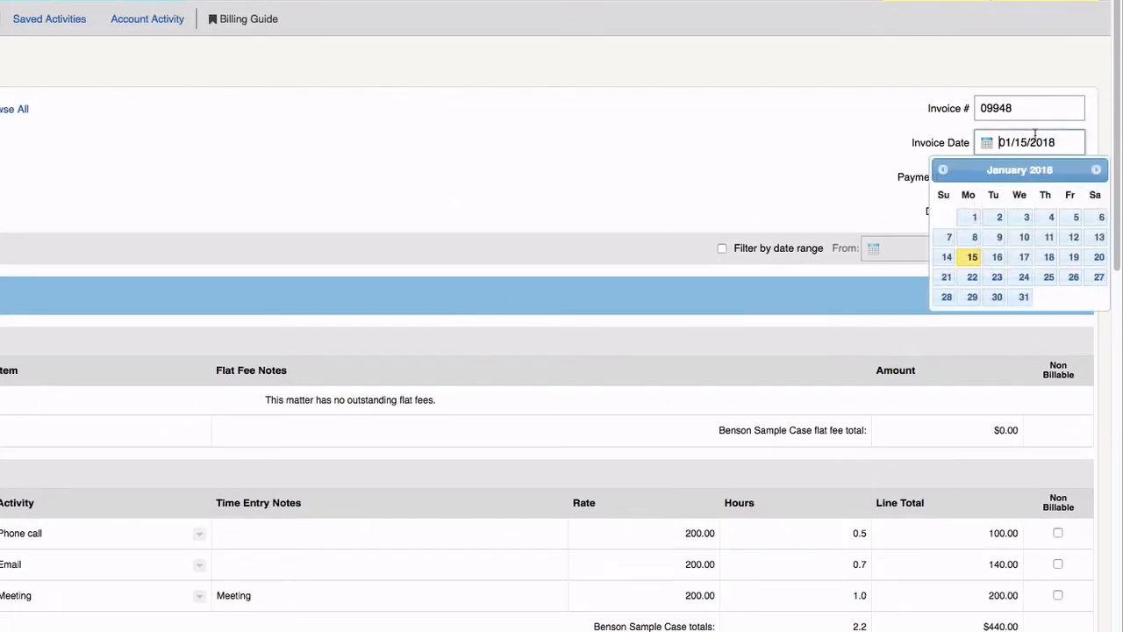
{"action": "left_click", "coordinate": [972, 257]}
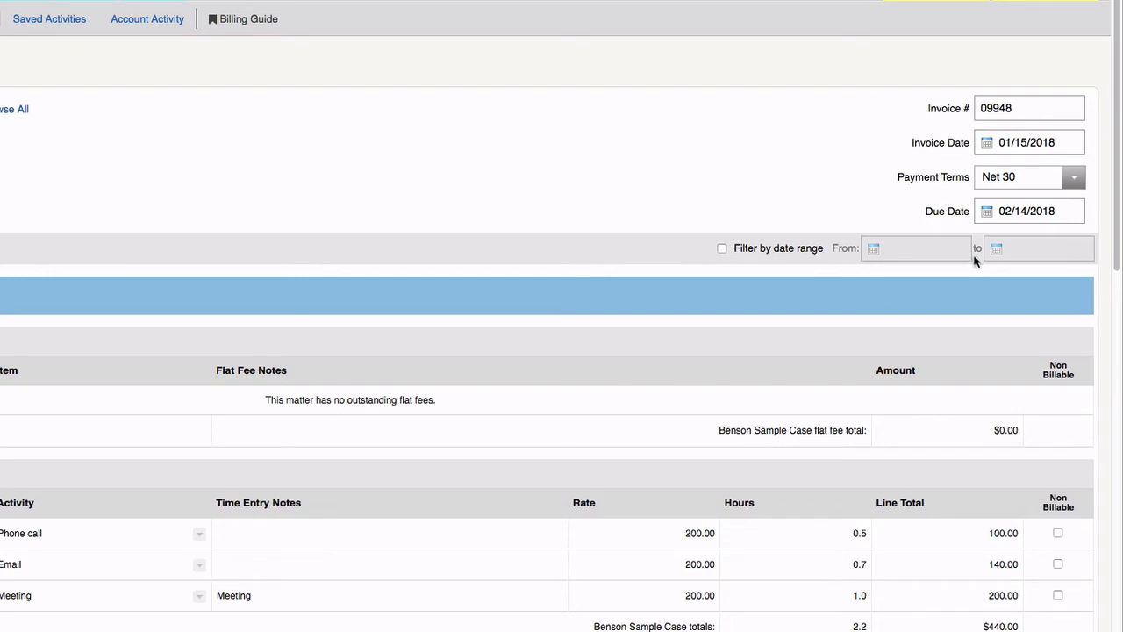
{"action": "left_click", "coordinate": [1072, 180]}
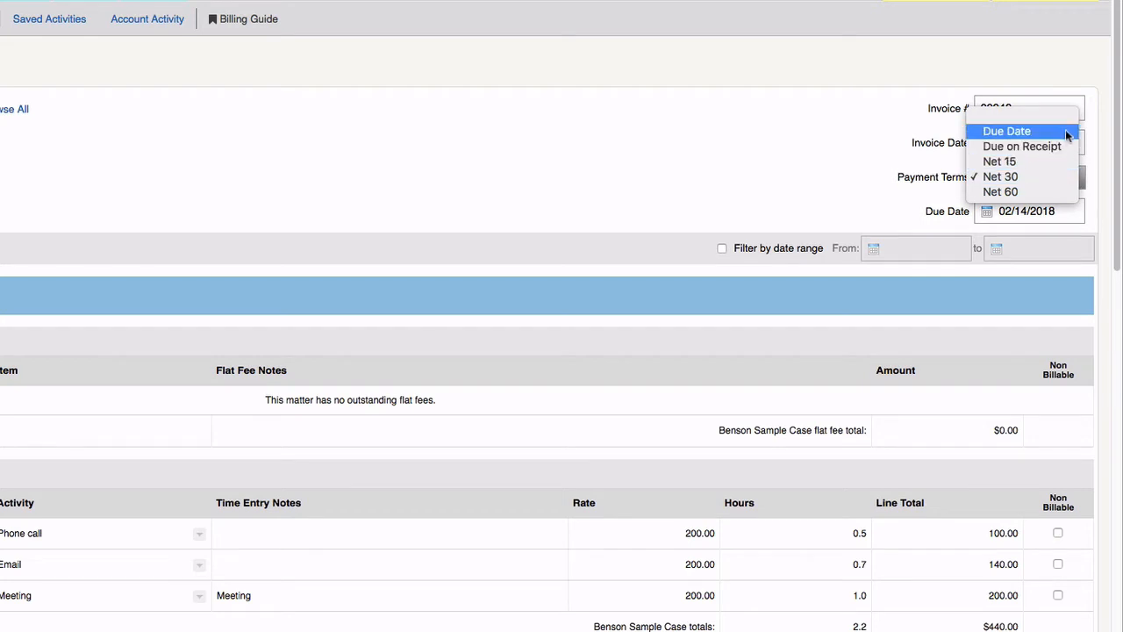
{"action": "left_click", "coordinate": [1063, 179]}
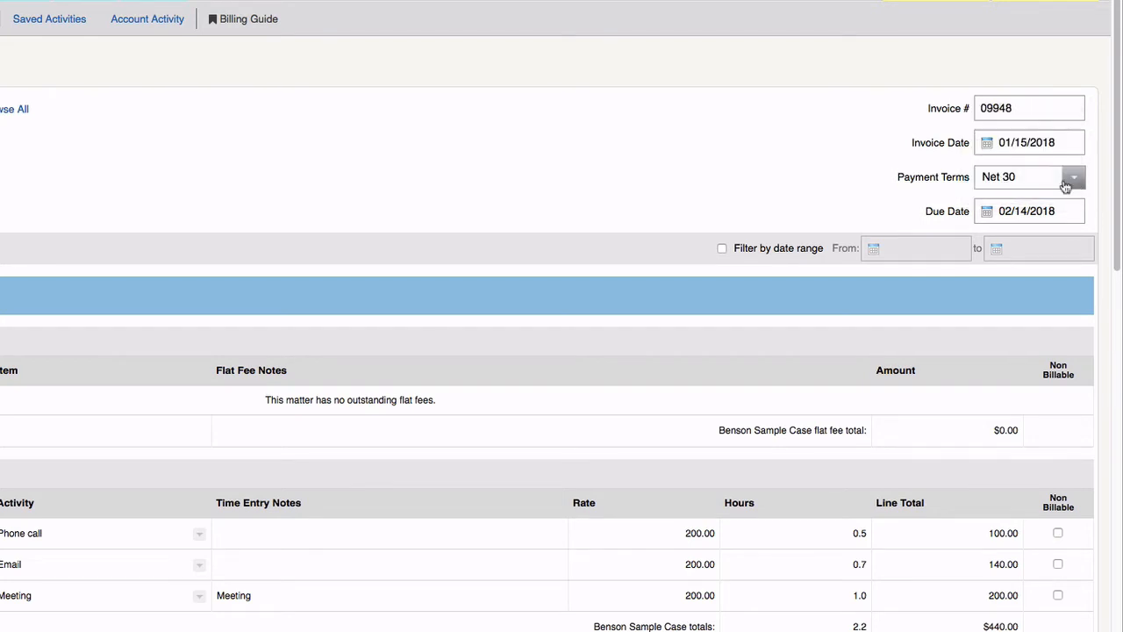
- Enter a 12/01/2017–01/15/2018 date-range filter, then turn the filter off to include all entries
{"action": "left_click", "coordinate": [795, 251]}
{"action": "left_click", "coordinate": [895, 252]}
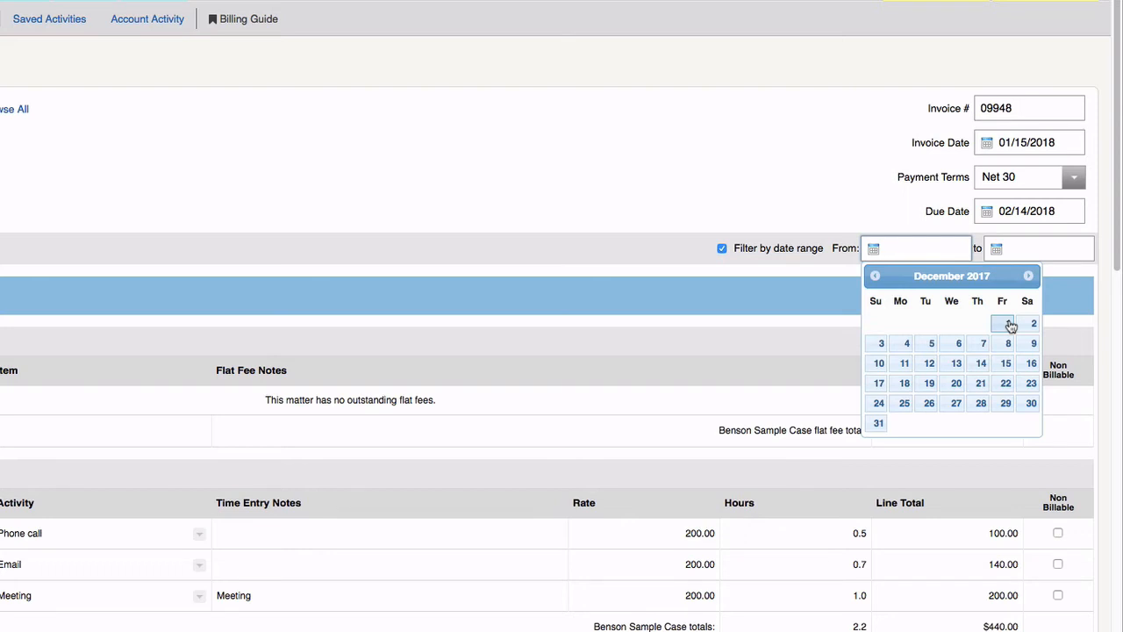
{"action": "left_click", "coordinate": [1011, 325]}
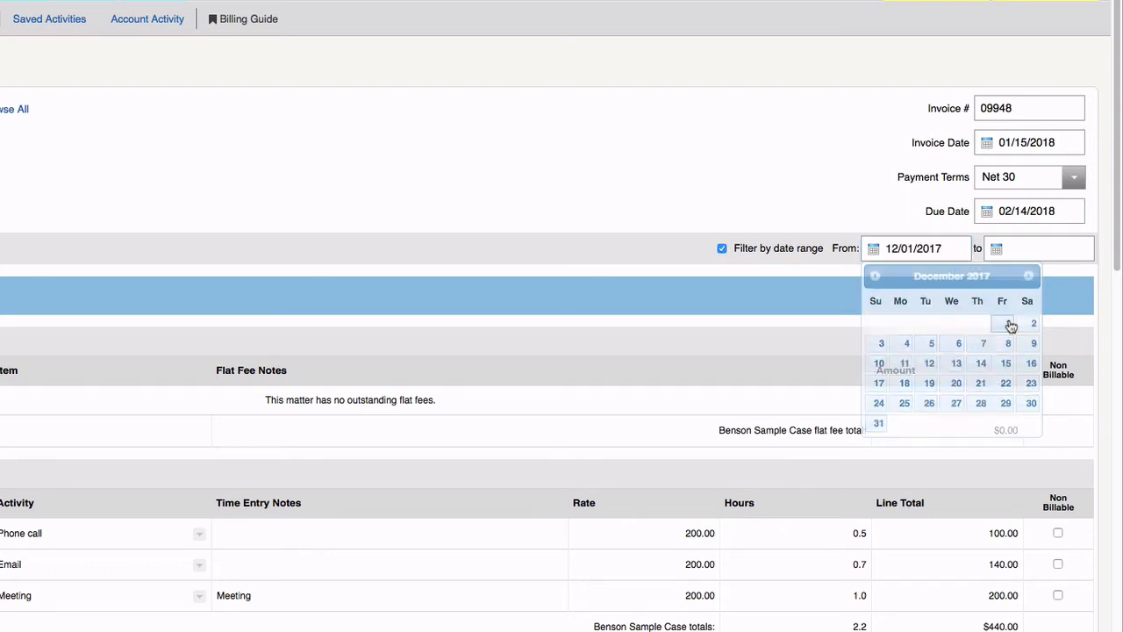
{"action": "left_click", "coordinate": [1021, 249]}
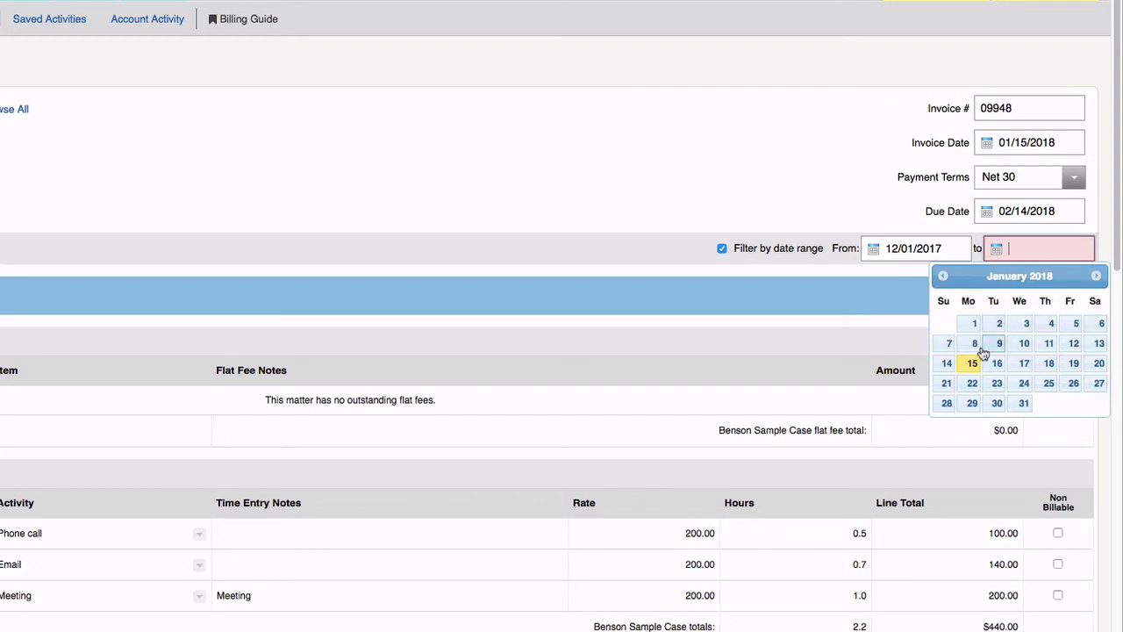
{"action": "left_click", "coordinate": [972, 363]}
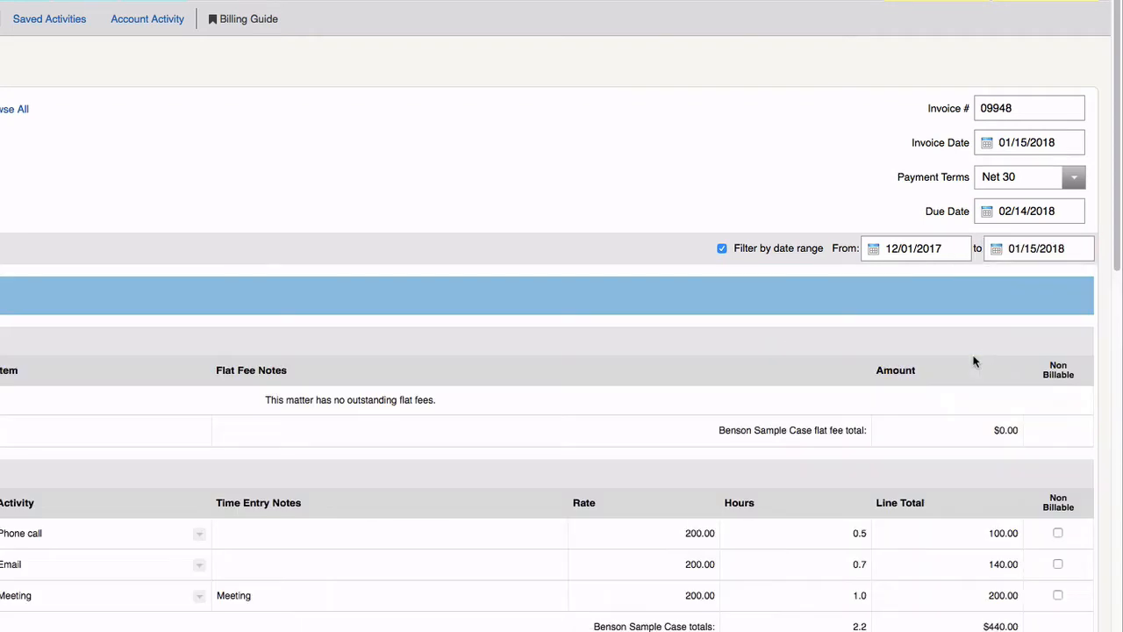
{"action": "left_click", "coordinate": [722, 249]}
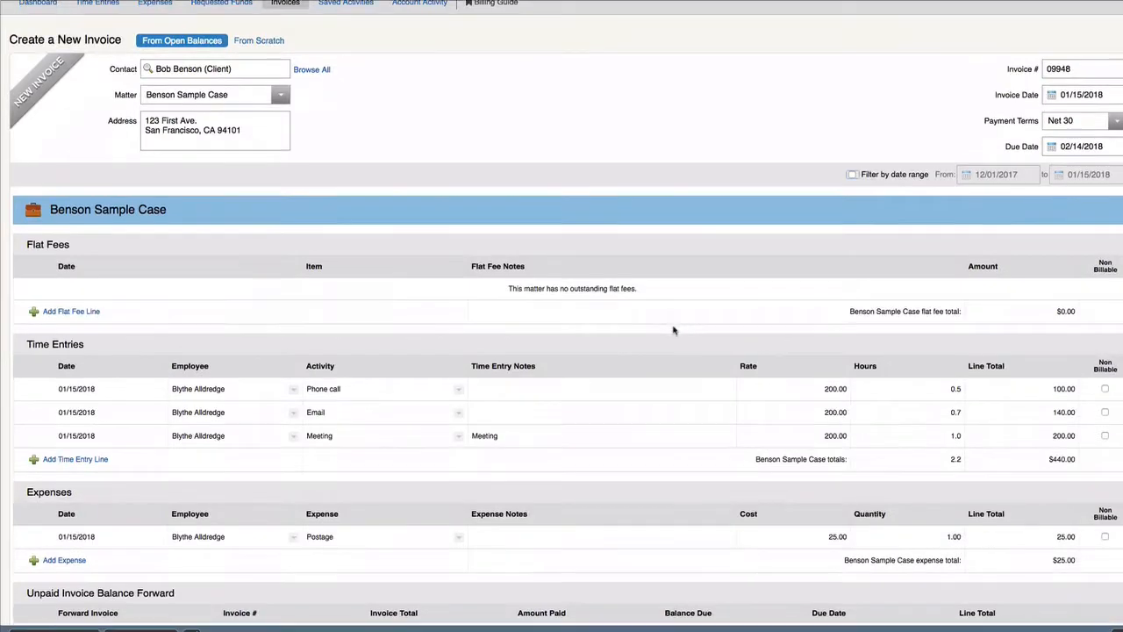
{"action": "scroll", "coordinate": [673, 330], "scroll_direction": "down", "scroll_amount": 1}
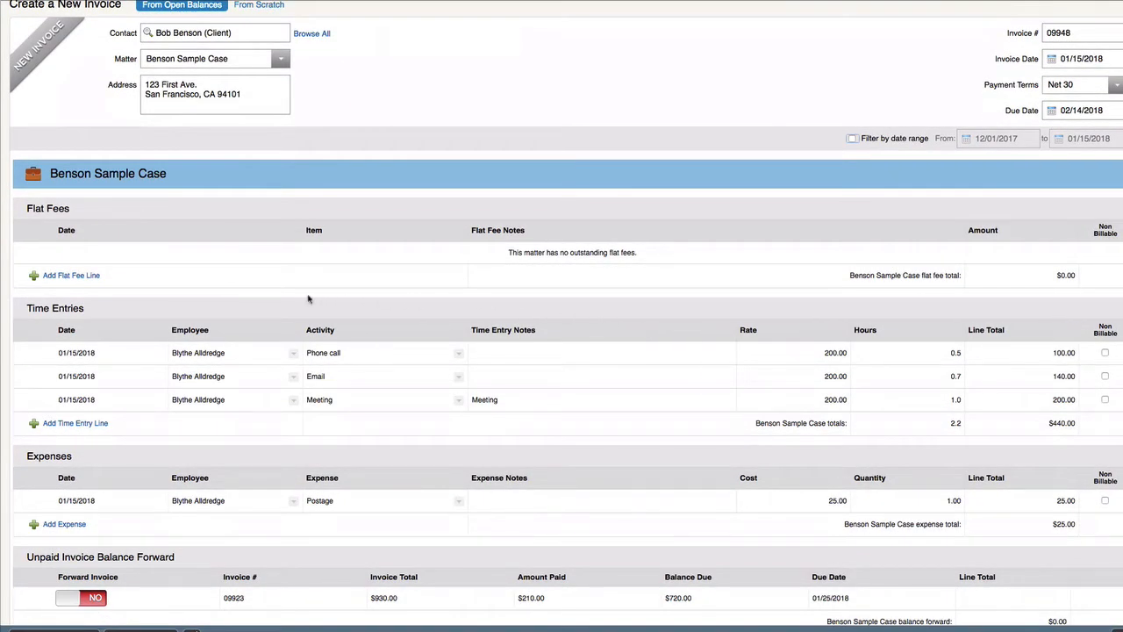
- Add a $500.00 flat fee line with the note 'Consultation'
{"action": "left_click", "coordinate": [98, 276]}
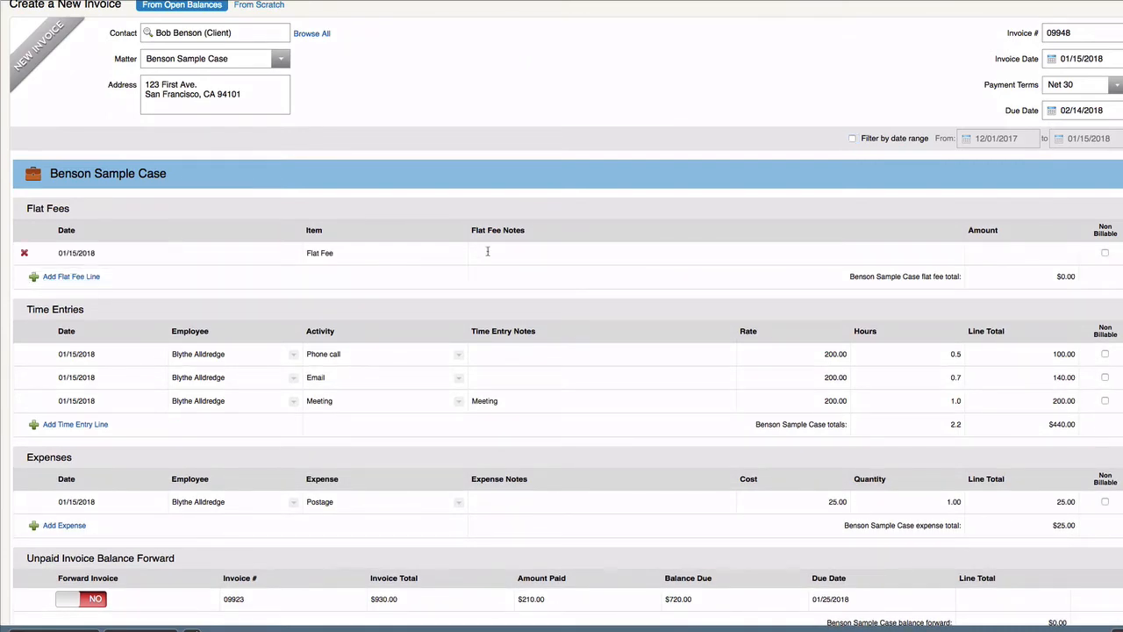
{"action": "left_click", "coordinate": [483, 253]}
{"action": "type", "text": "Consulta"}
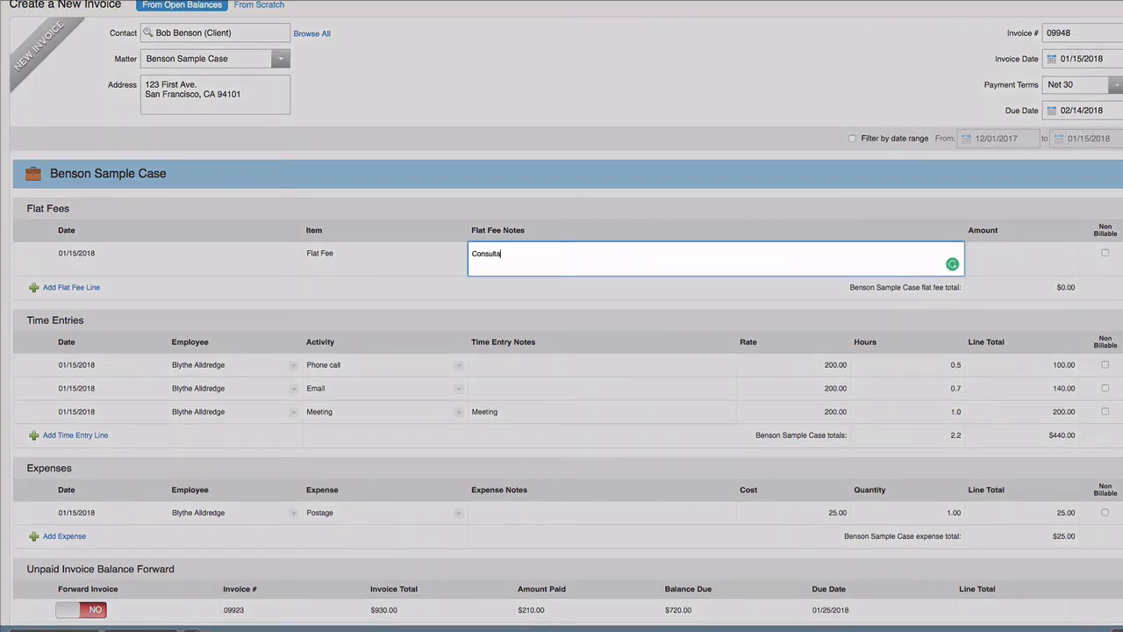
{"action": "type", "text": "tion"}
{"action": "left_click", "coordinate": [1046, 255]}
{"action": "type", "text": "500"}
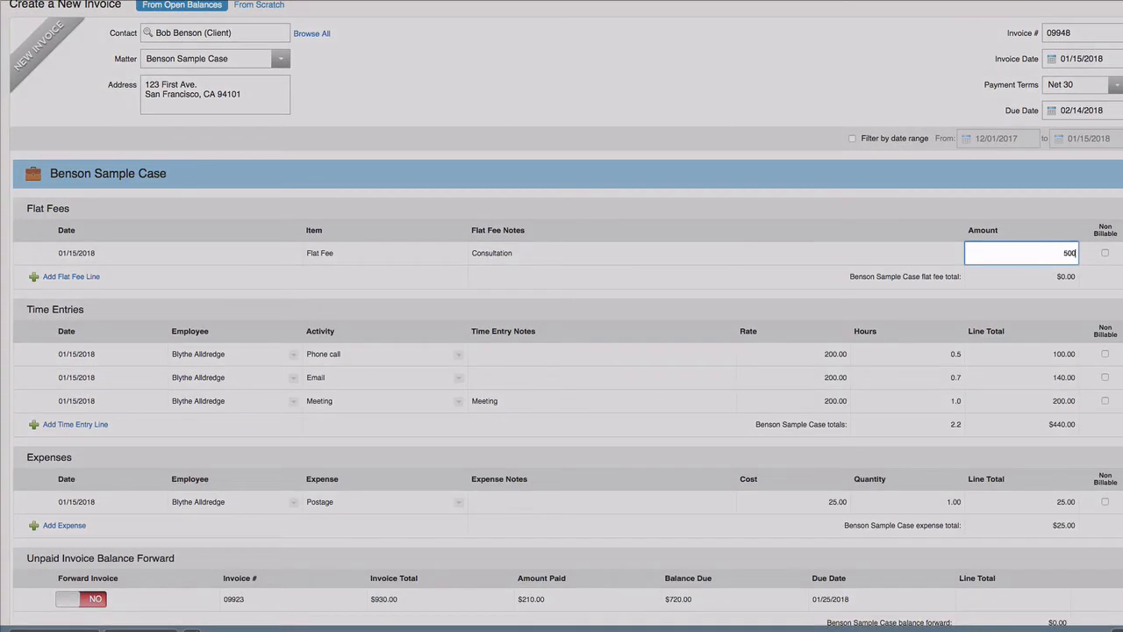
{"action": "left_click", "coordinate": [1028, 305]}
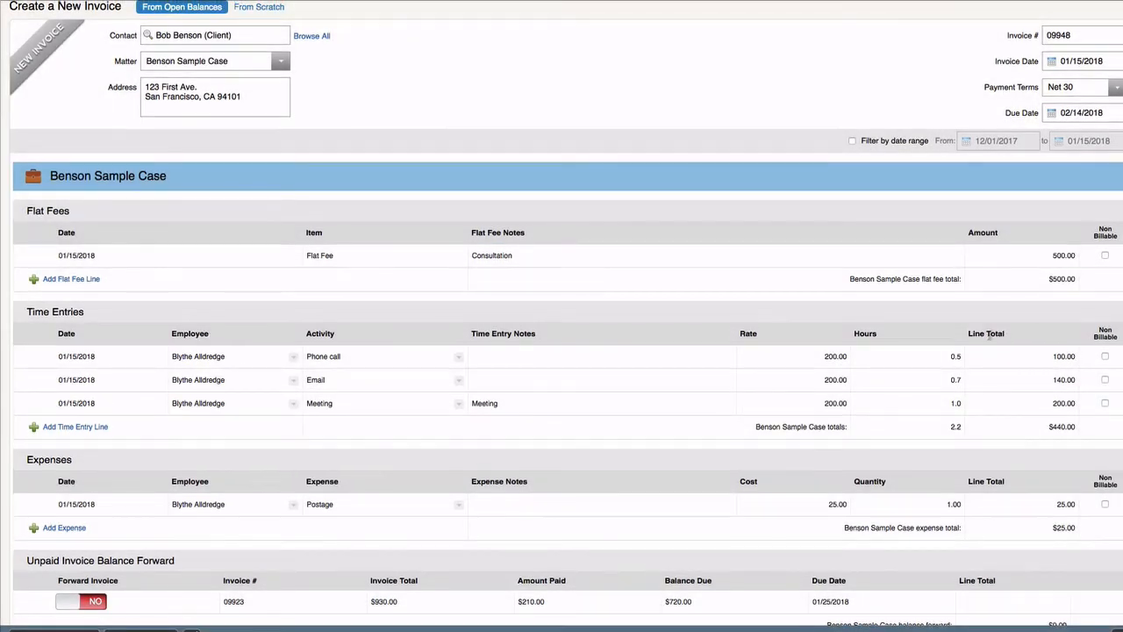
{"action": "left_click", "coordinate": [961, 356]}
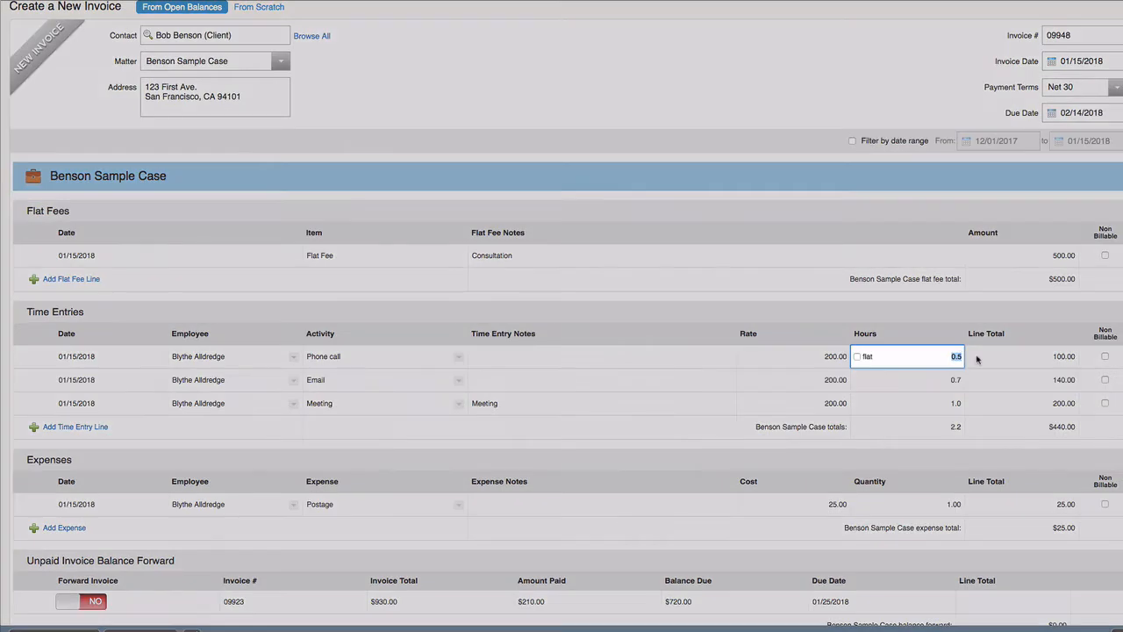
- Change the Phone call entry to 0.8 hours and cancel removing the Meeting entry
{"action": "type", "text": ".8"}
{"action": "left_click", "coordinate": [988, 361]}
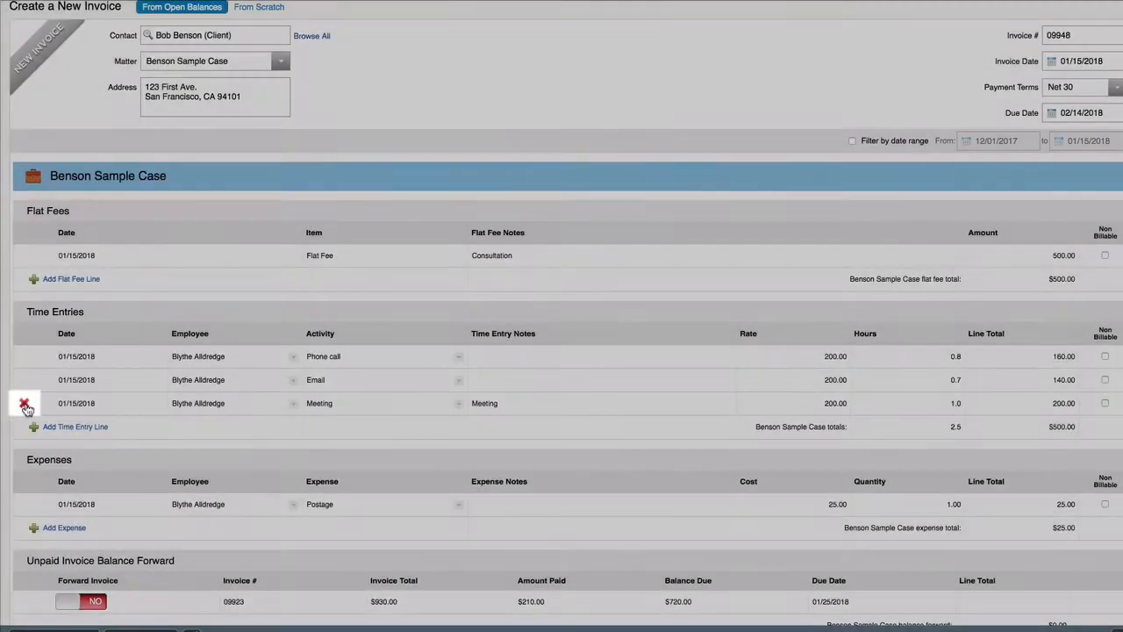
{"action": "left_click", "coordinate": [27, 405]}
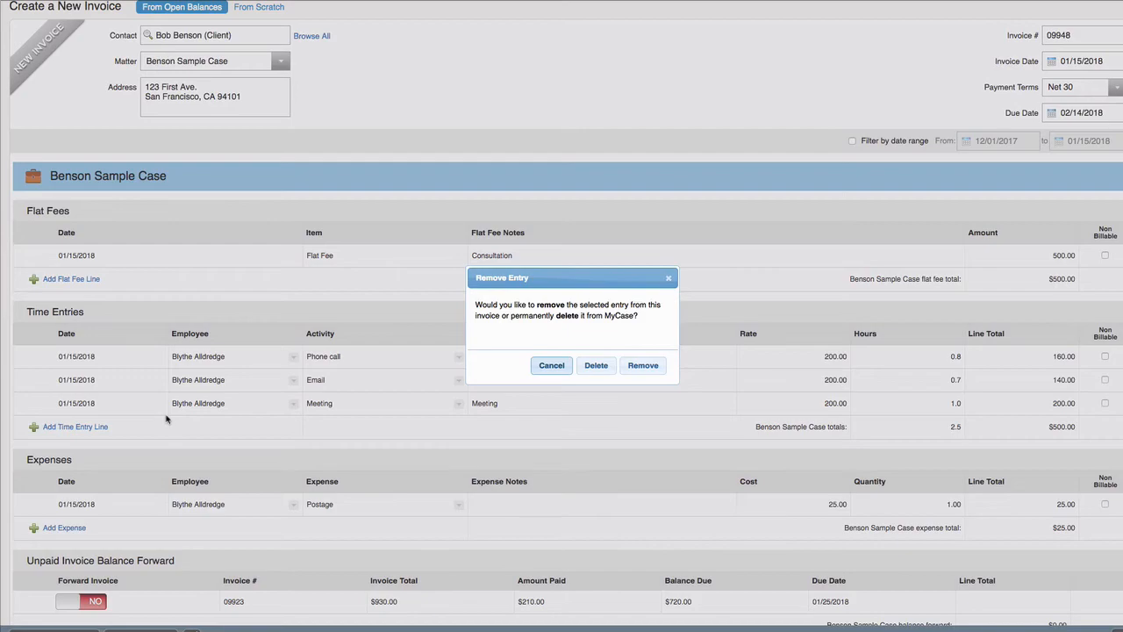
{"action": "left_click", "coordinate": [551, 366]}
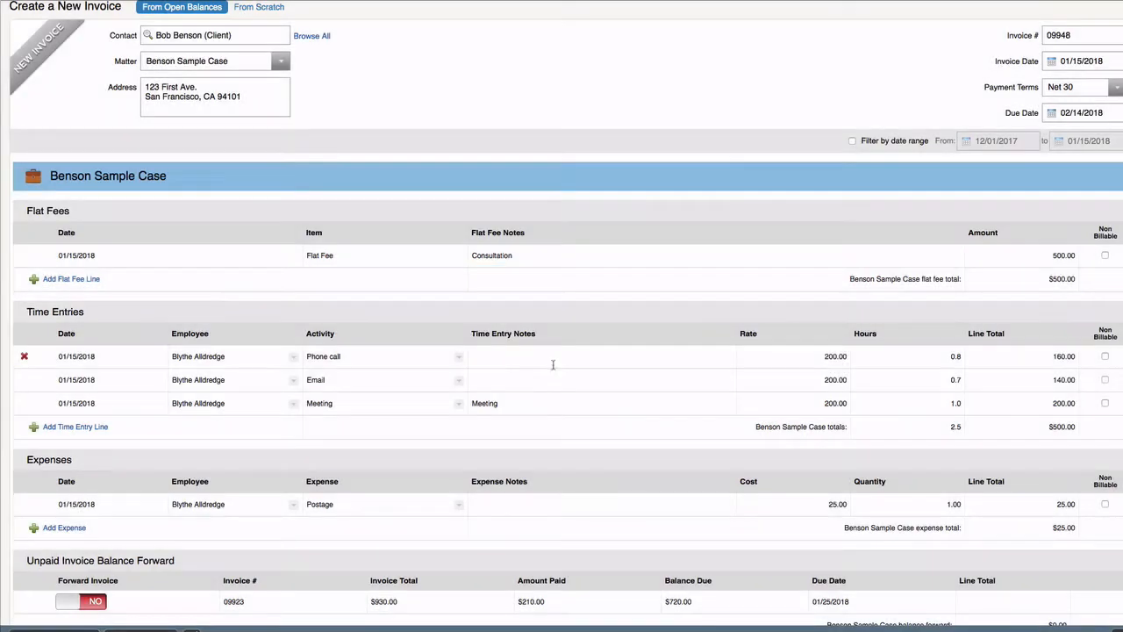
- Add a 5% percentage Discount adjustment to the invoice
{"action": "scroll", "coordinate": [556, 384], "scroll_direction": "down", "scroll_amount": 2}
{"action": "scroll", "coordinate": [556, 383], "scroll_direction": "down", "scroll_amount": 5}
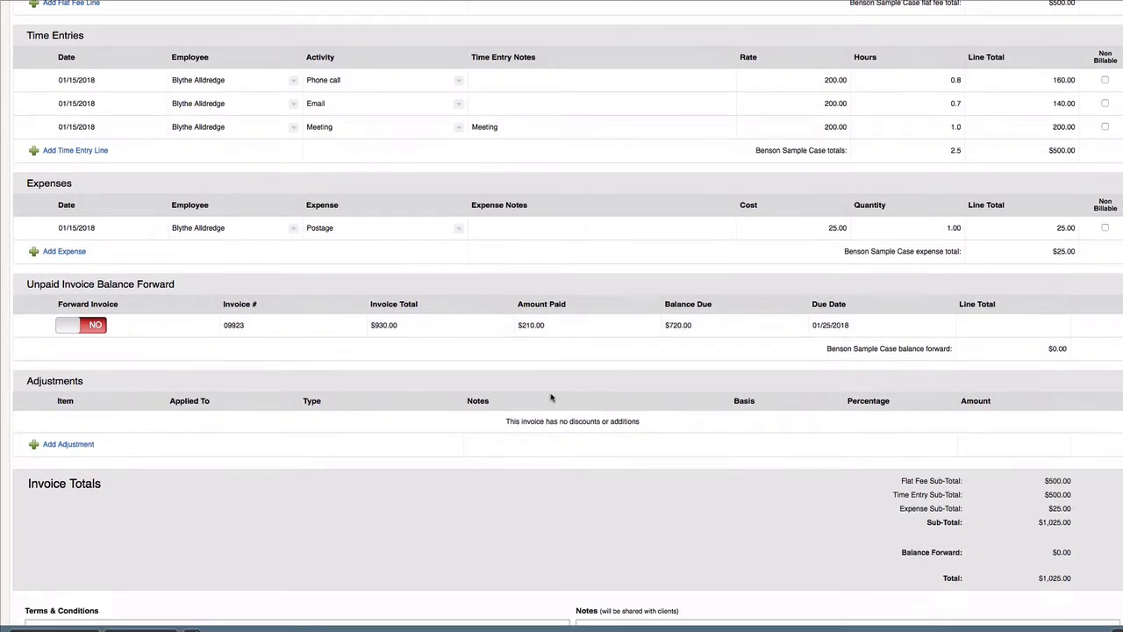
{"action": "scroll", "coordinate": [558, 397], "scroll_direction": "down", "scroll_amount": 1}
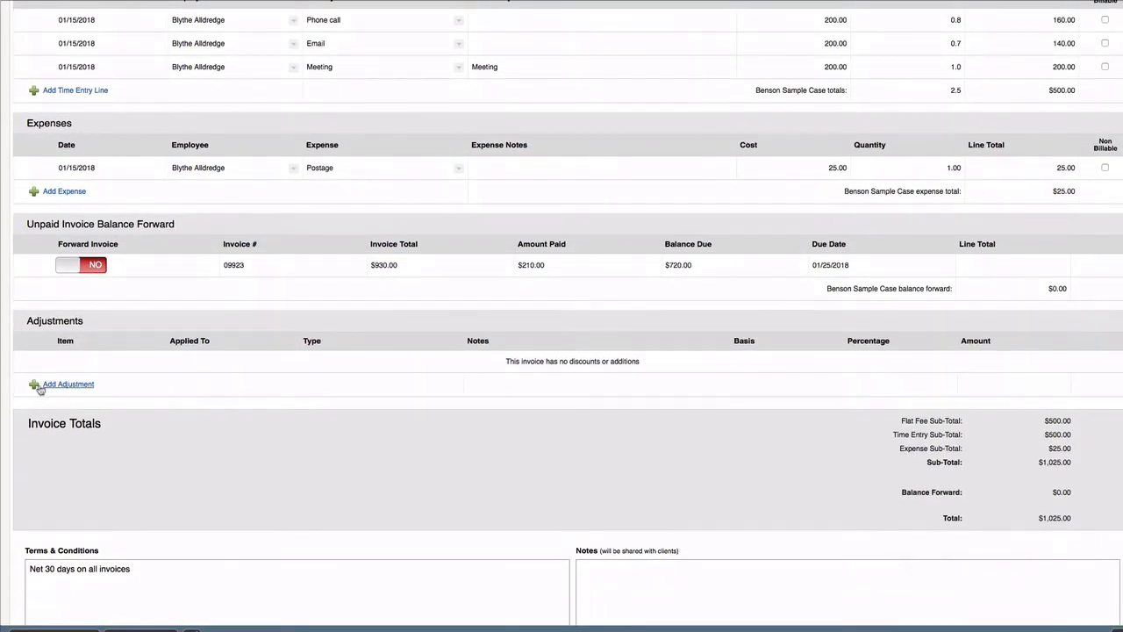
{"action": "left_click", "coordinate": [41, 386]}
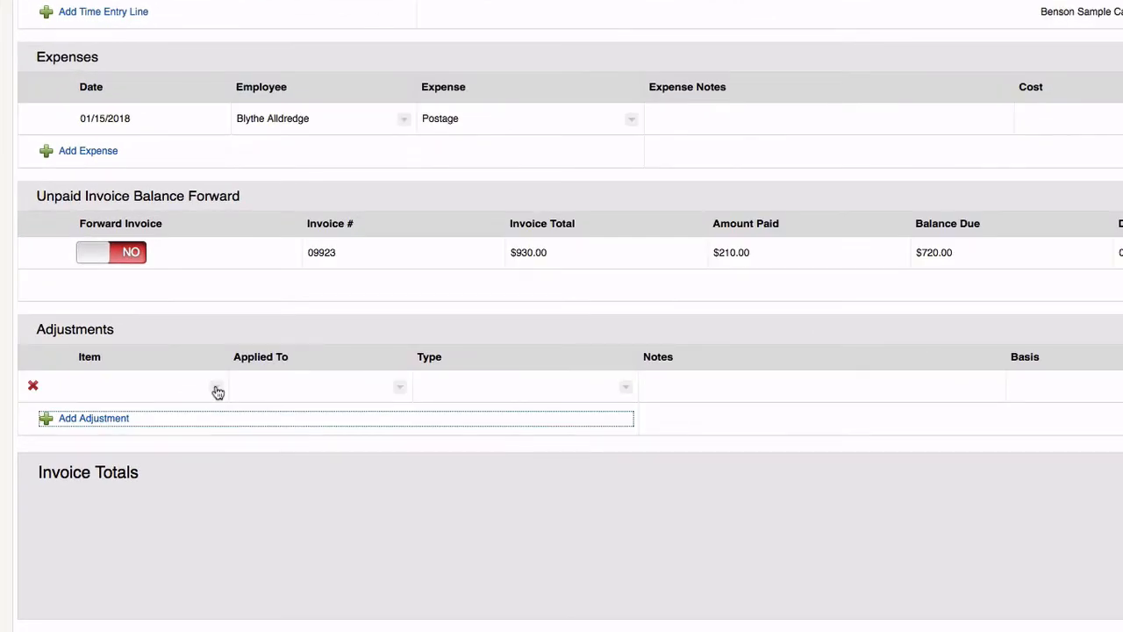
{"action": "left_click", "coordinate": [217, 389]}
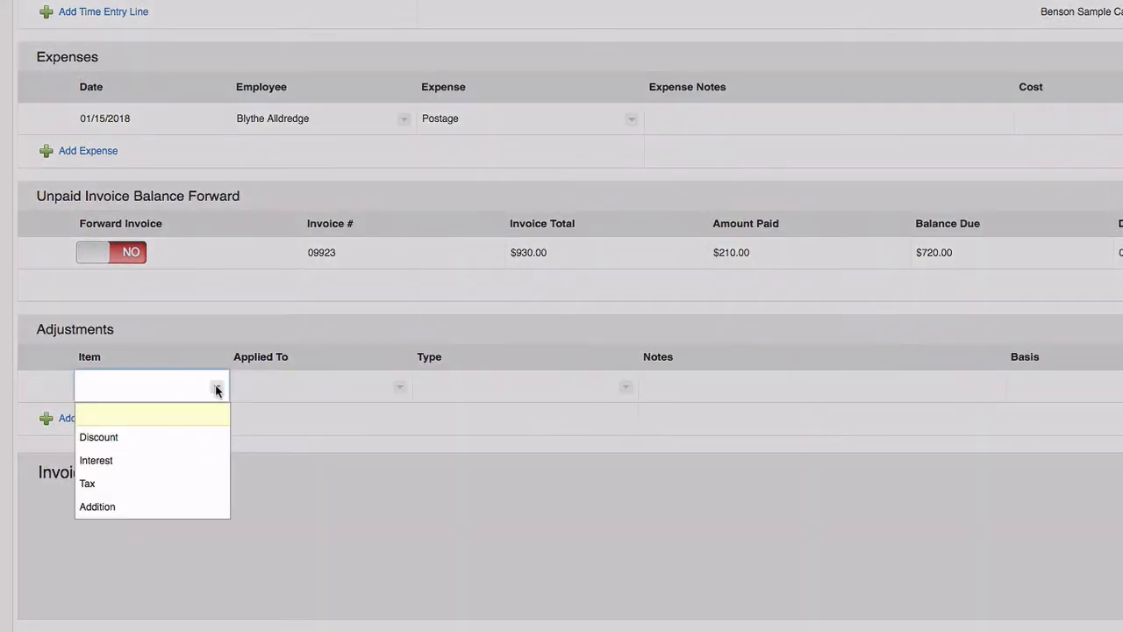
{"action": "left_click", "coordinate": [206, 435]}
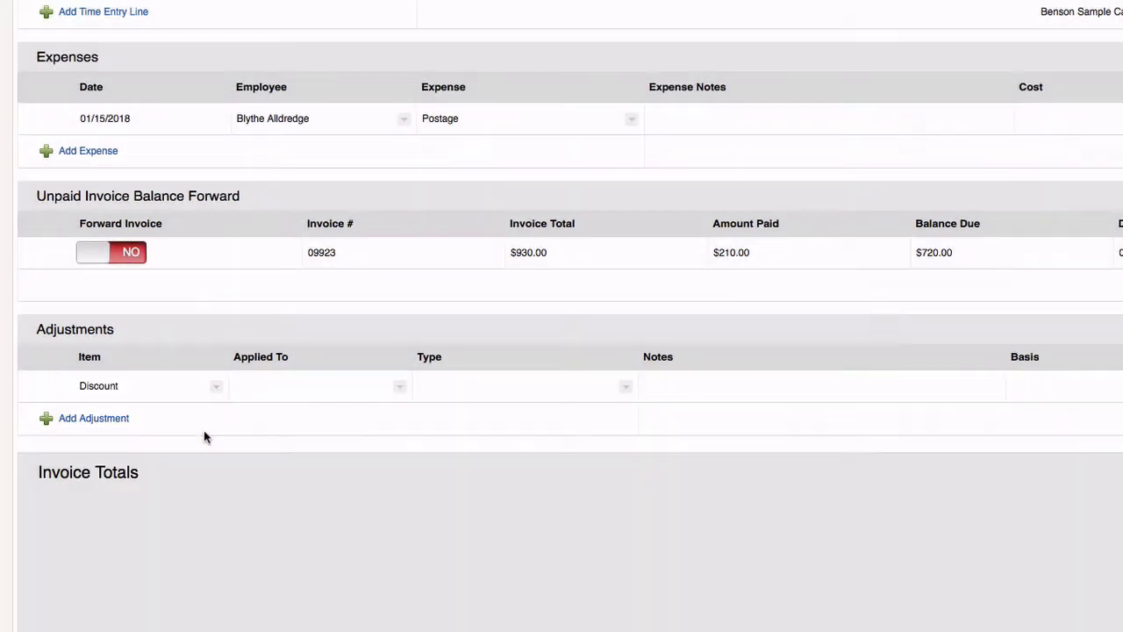
{"action": "left_click", "coordinate": [398, 389]}
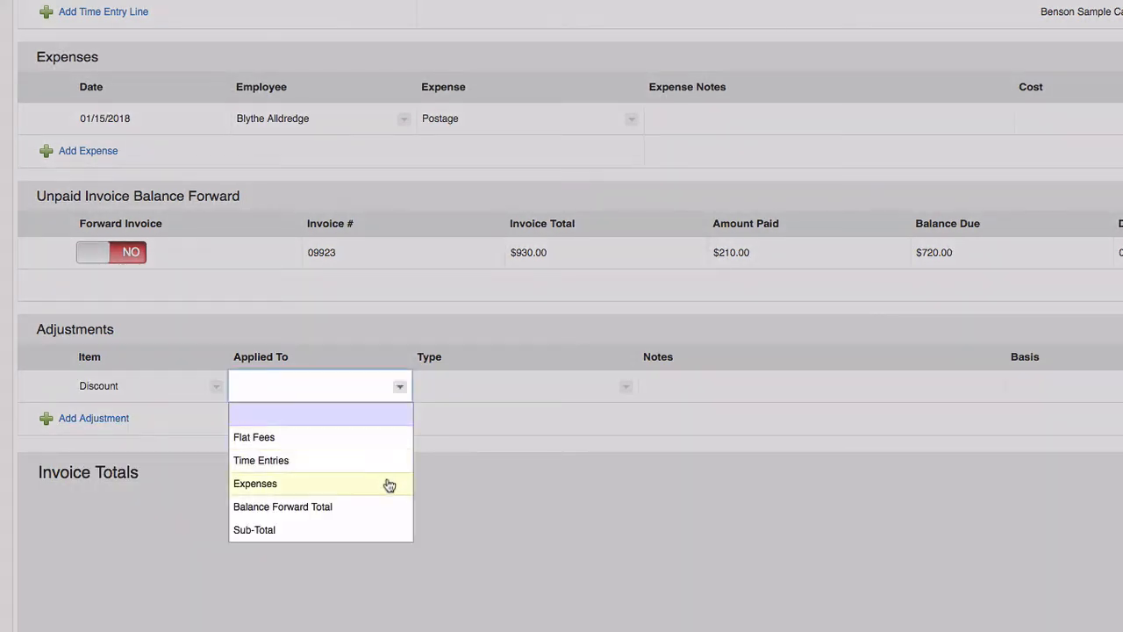
{"action": "left_click", "coordinate": [384, 530]}
{"action": "left_click", "coordinate": [627, 389]}
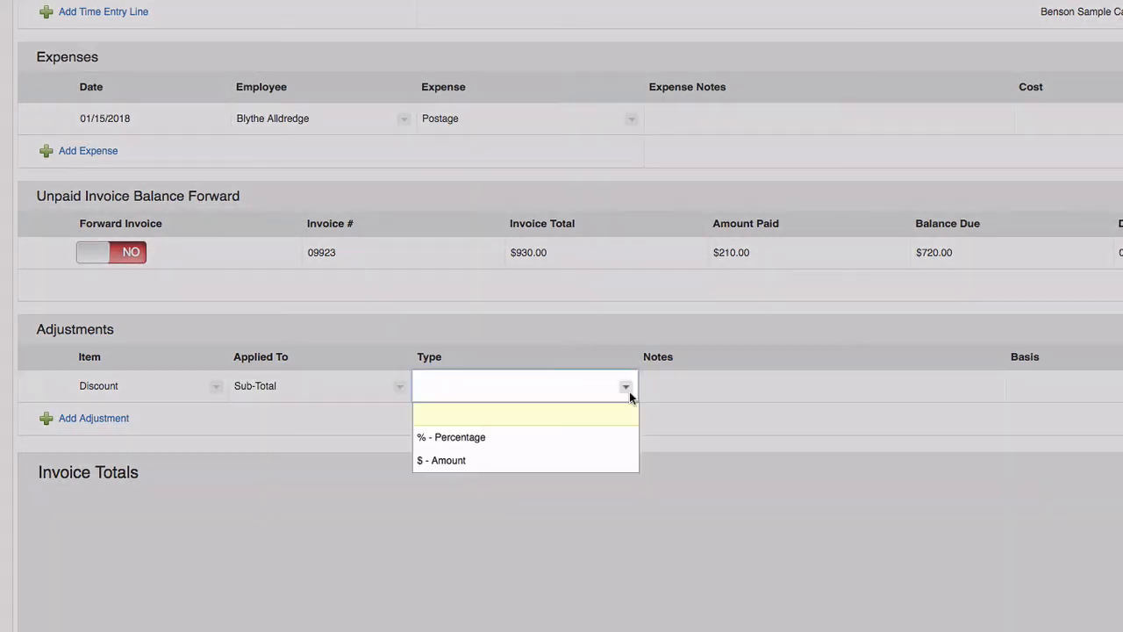
{"action": "left_click", "coordinate": [615, 442]}
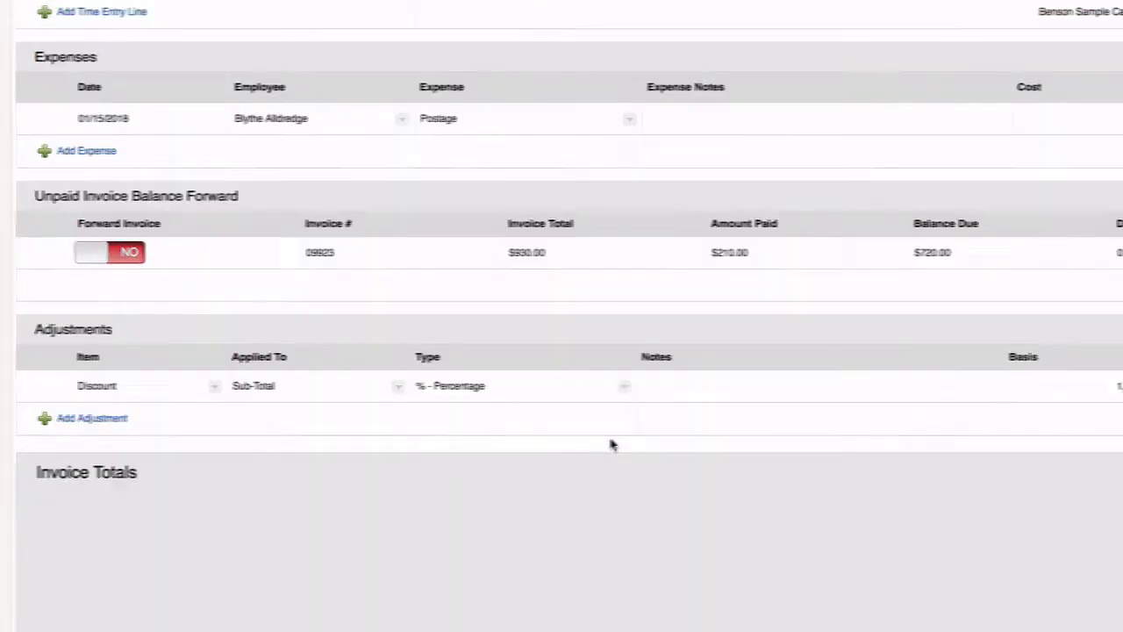
{"action": "left_click", "coordinate": [903, 374]}
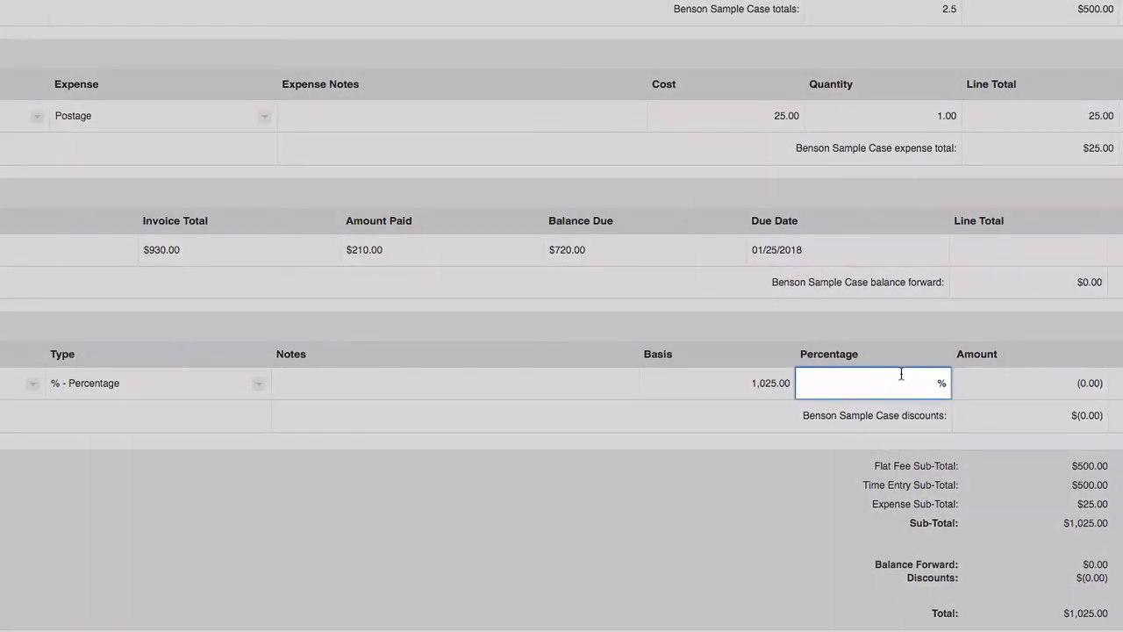
{"action": "type", "text": "5"}
{"action": "left_click", "coordinate": [712, 416]}
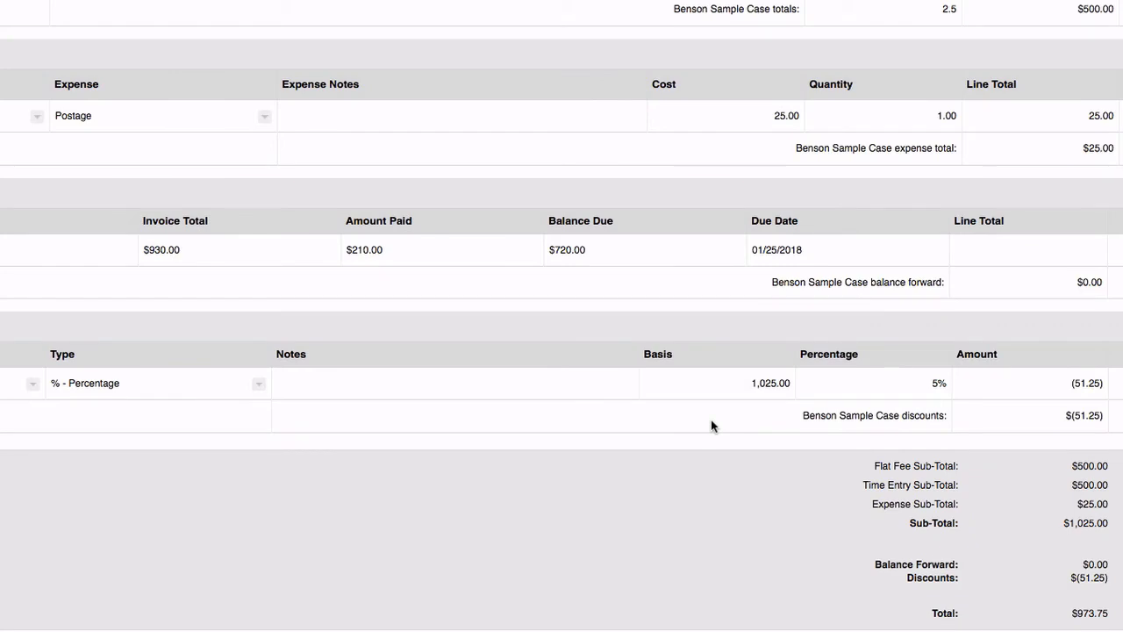
- Apply the discount to Time Entries and note it as 'Early payment'
{"action": "scroll", "coordinate": [712, 420], "scroll_direction": "down", "scroll_amount": 1}
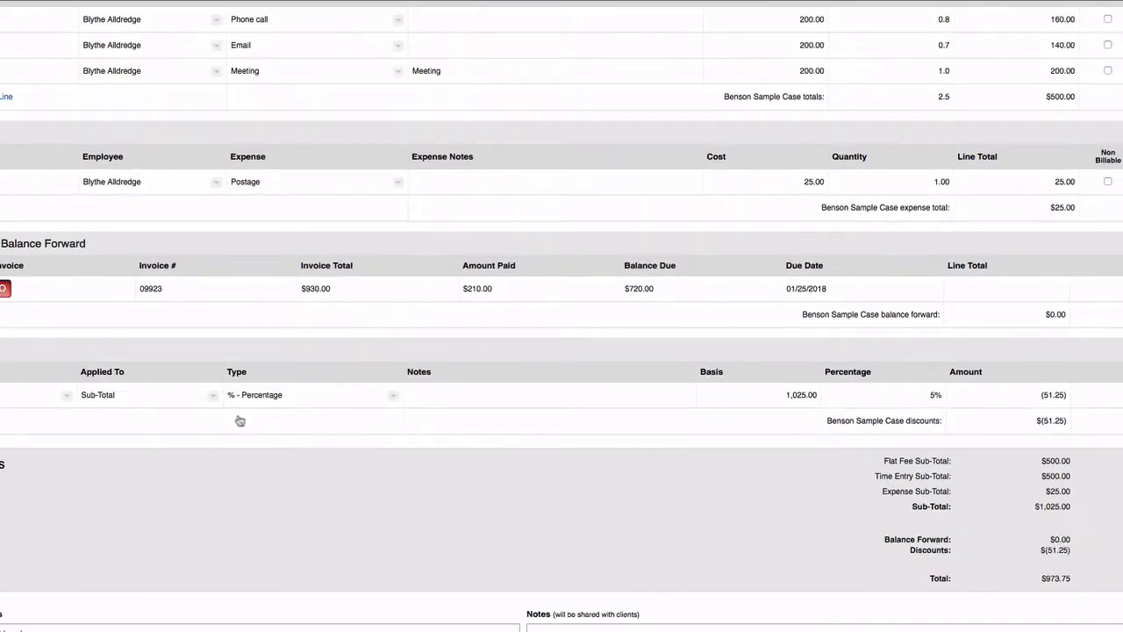
{"action": "left_click", "coordinate": [211, 394]}
{"action": "left_click", "coordinate": [198, 451]}
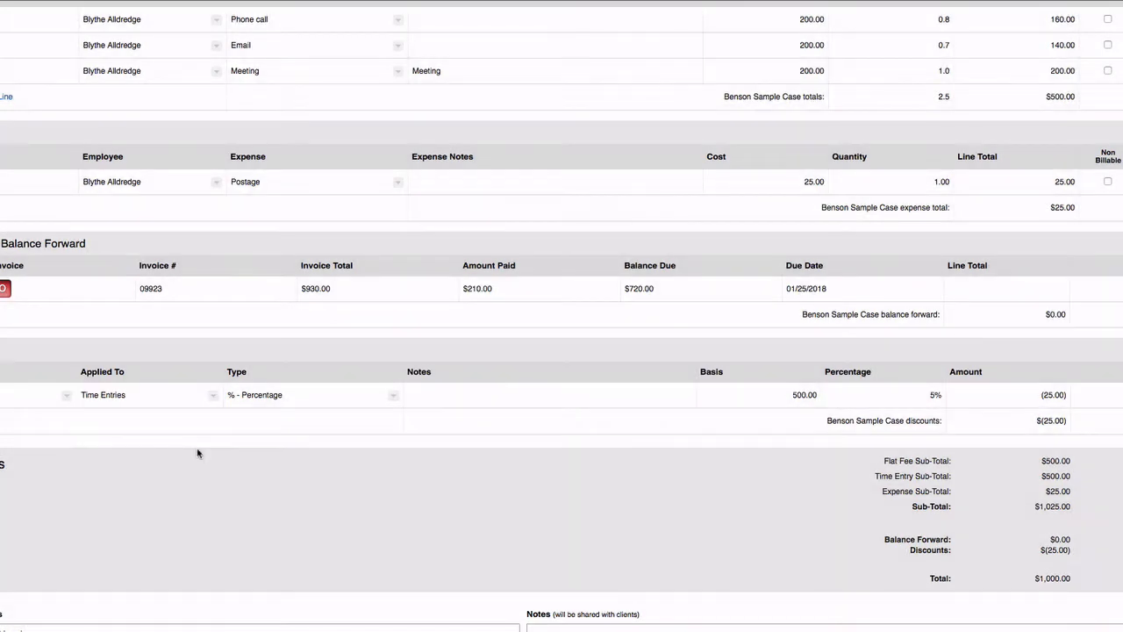
{"action": "left_click", "coordinate": [519, 399]}
{"action": "type", "text": "Early paymen"}
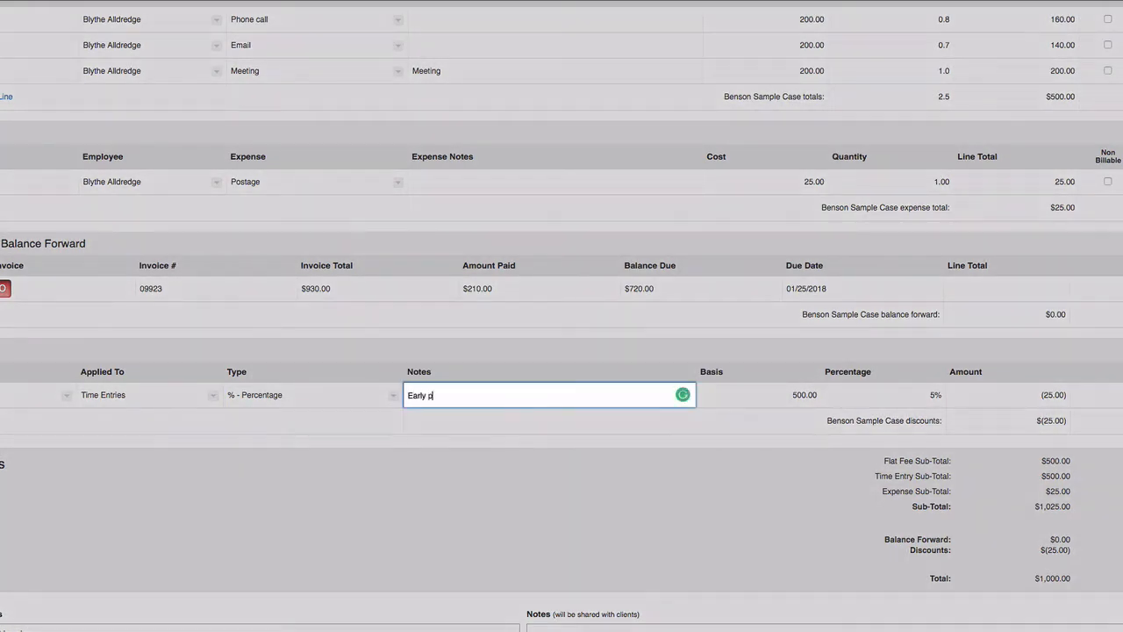
{"action": "type", "text": "t"}
{"action": "left_click", "coordinate": [566, 444]}
{"action": "scroll", "coordinate": [568, 446], "scroll_direction": "down", "scroll_amount": 3}
{"action": "scroll", "coordinate": [570, 443], "scroll_direction": "down", "scroll_amount": 3}
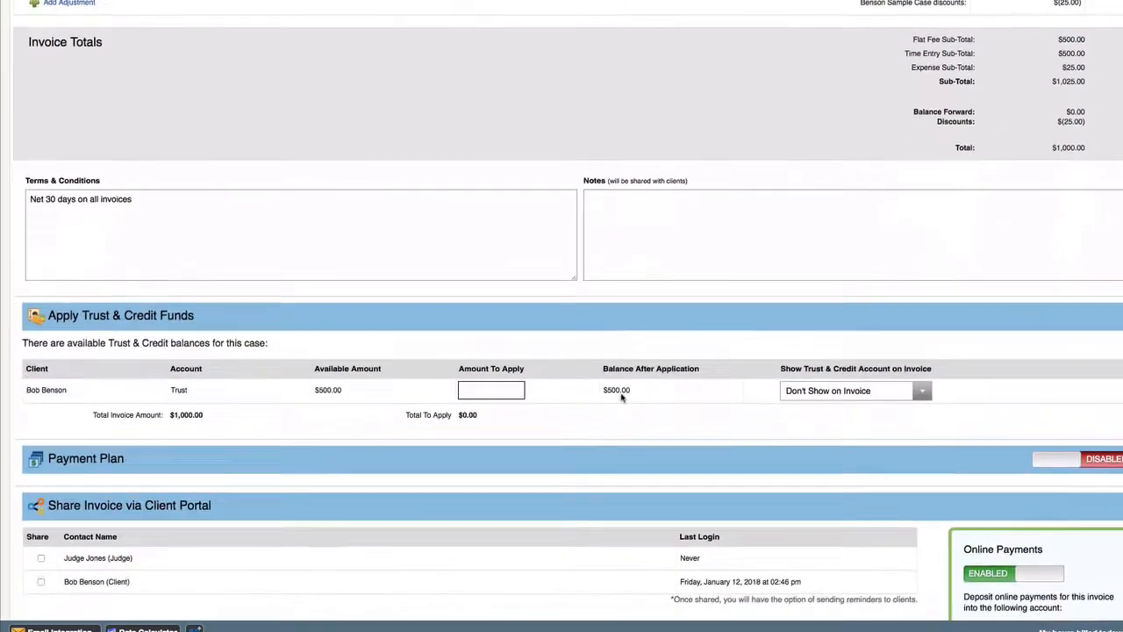
- Apply $500.00 from the client's trust funds to the invoice
{"action": "scroll", "coordinate": [620, 397], "scroll_direction": "down", "scroll_amount": 2}
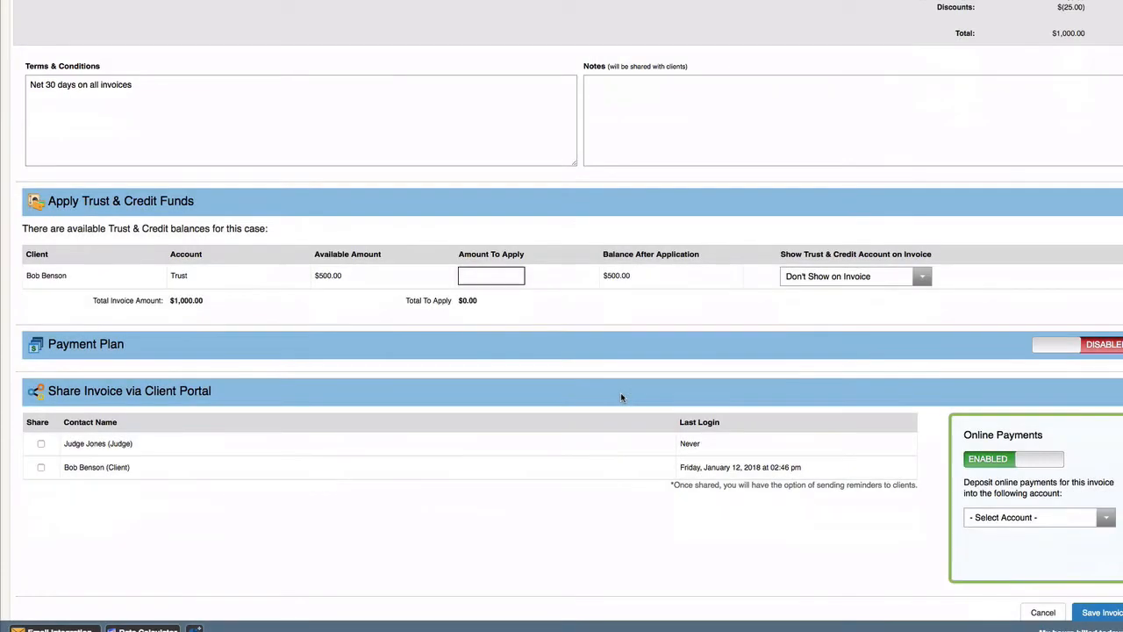
{"action": "scroll", "coordinate": [621, 398], "scroll_direction": "down", "scroll_amount": 1}
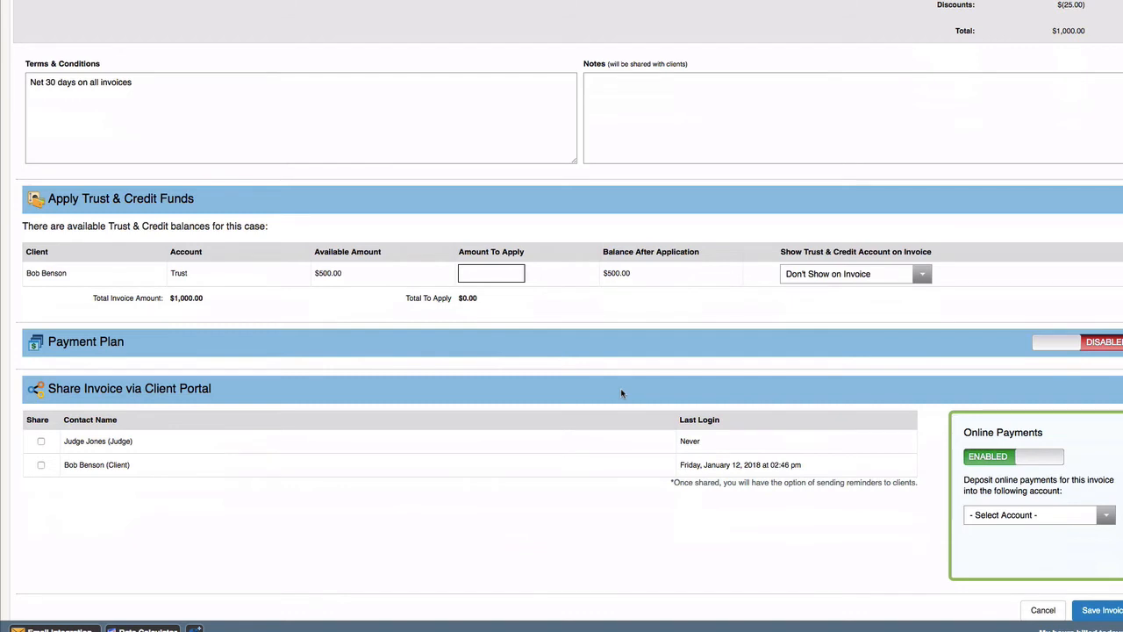
{"action": "scroll", "coordinate": [621, 392], "scroll_direction": "down", "scroll_amount": 2}
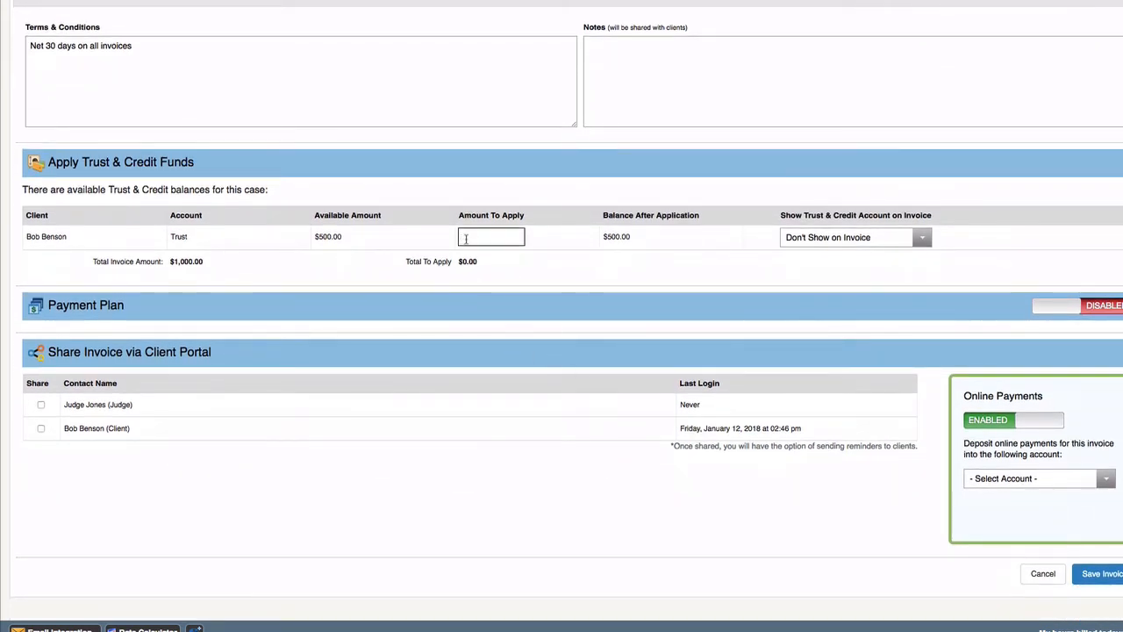
{"action": "type", "text": "500"}
{"action": "key", "text": "Tab"}
- Show the trust account history on the invoice and enable a payment plan
{"action": "left_click", "coordinate": [919, 239]}
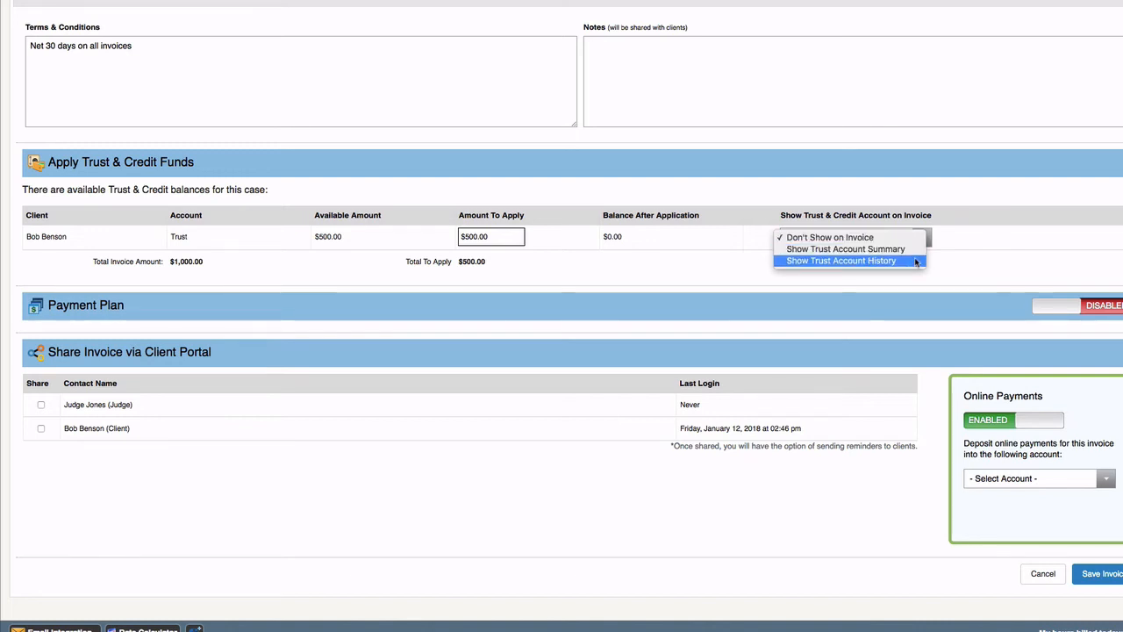
{"action": "left_click", "coordinate": [915, 260]}
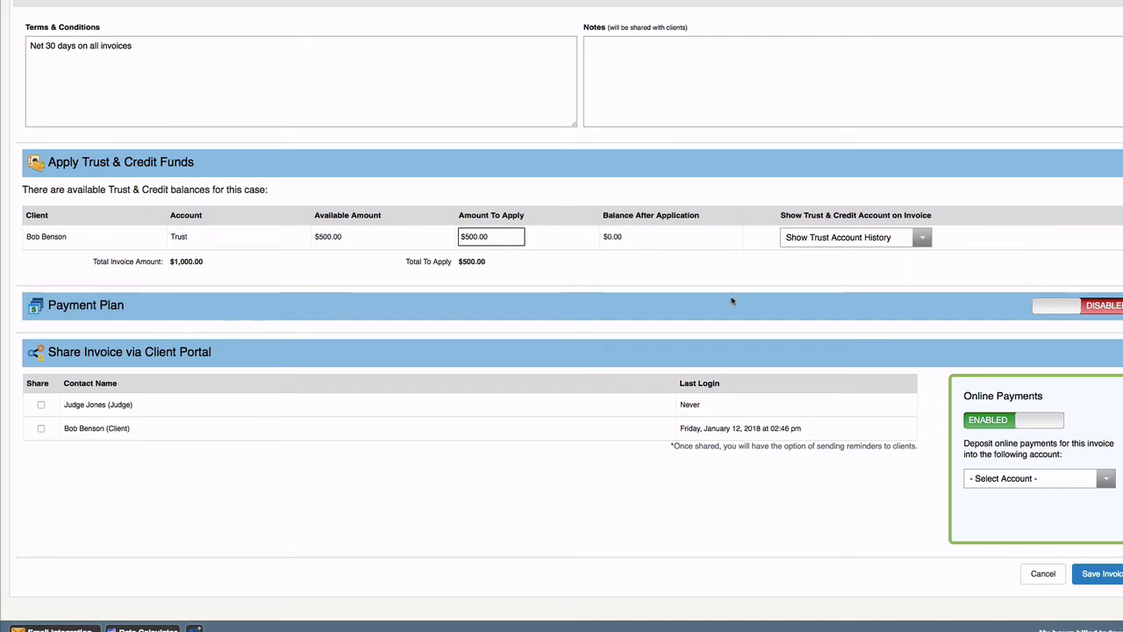
{"action": "left_click", "coordinate": [1060, 306]}
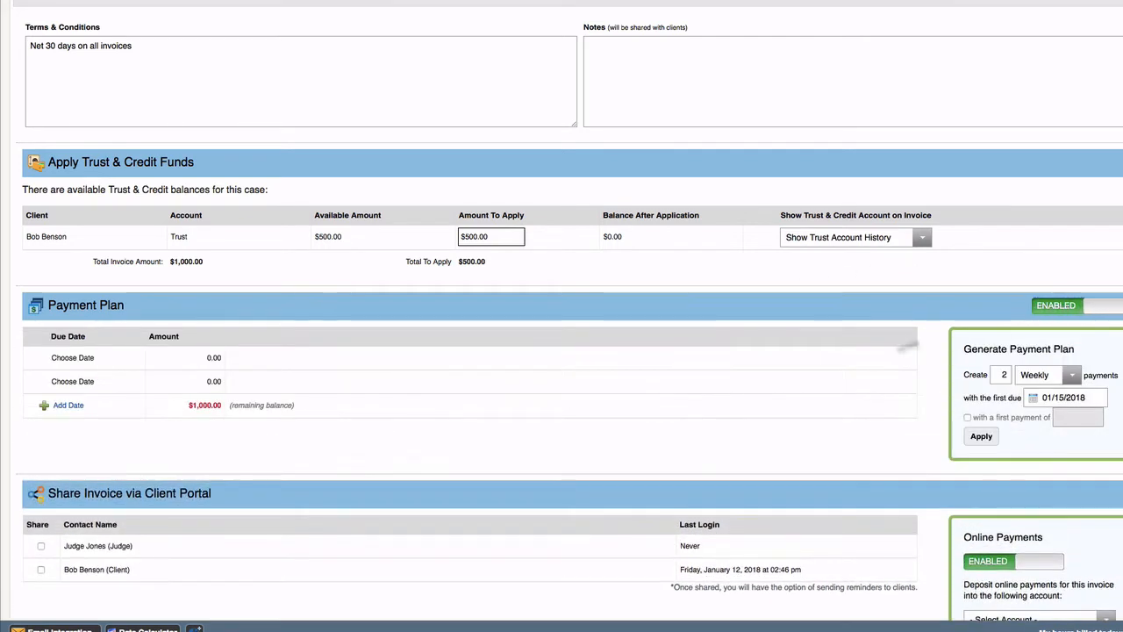
- Set the first installment due date to 01/19/2018 and the second to the 26th
{"action": "scroll", "coordinate": [813, 389], "scroll_direction": "down", "scroll_amount": 2}
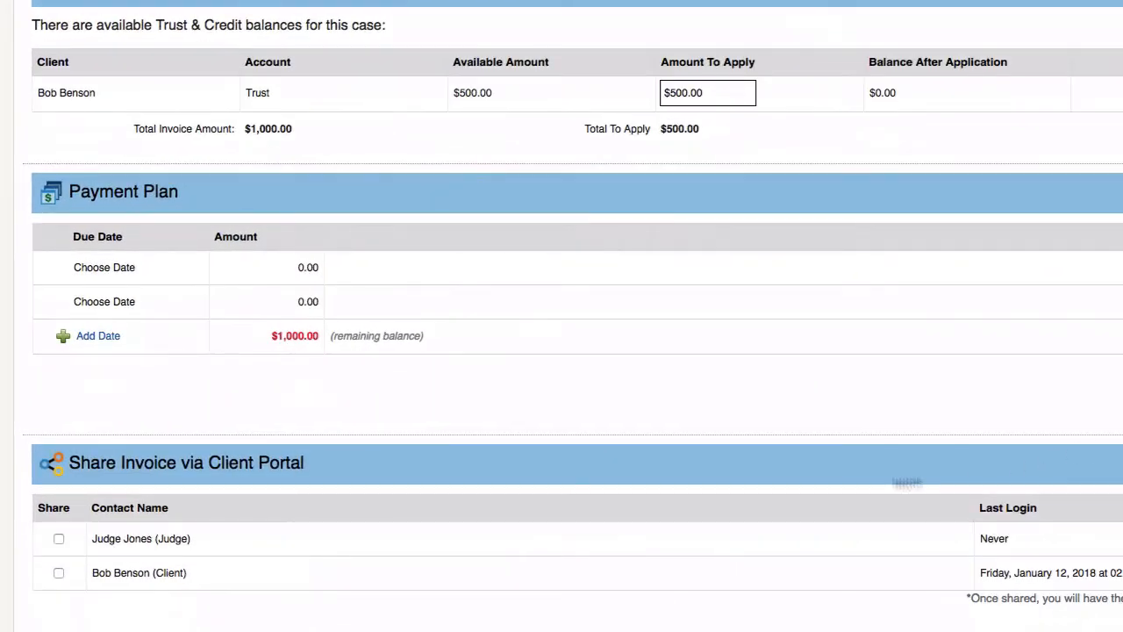
{"action": "left_click", "coordinate": [143, 267]}
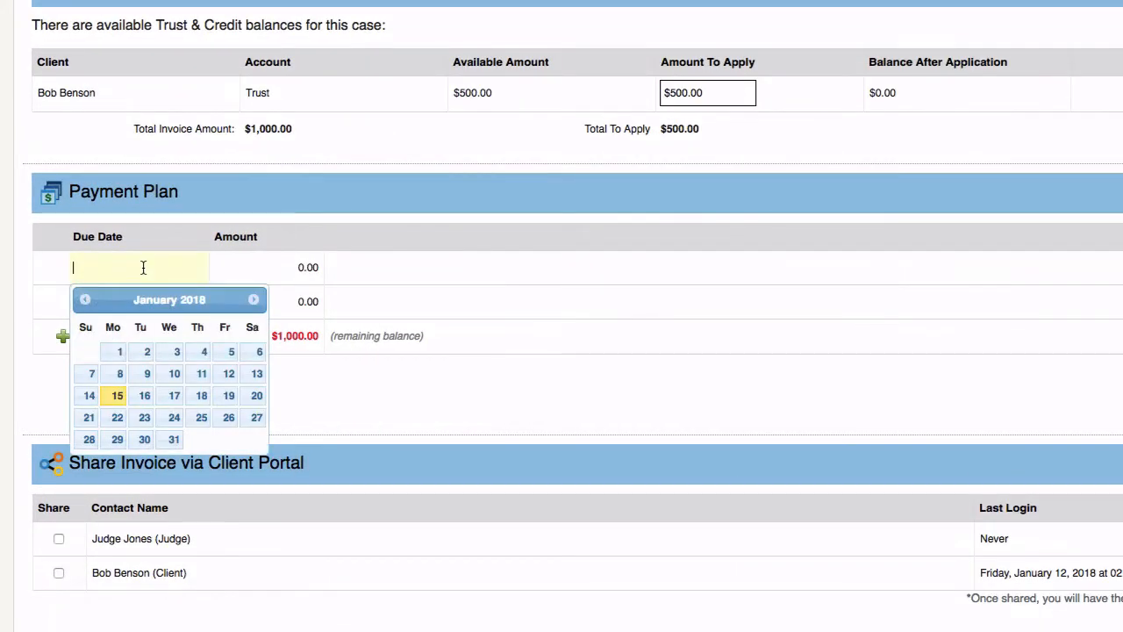
{"action": "left_click", "coordinate": [224, 399]}
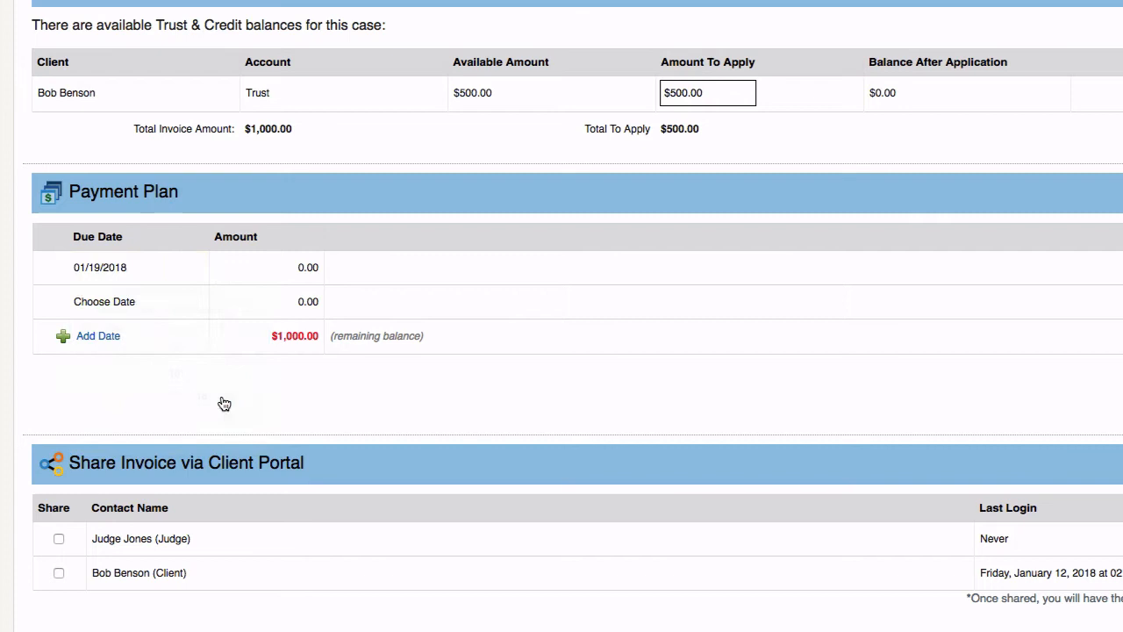
{"action": "left_click", "coordinate": [132, 300]}
{"action": "left_click", "coordinate": [229, 452]}
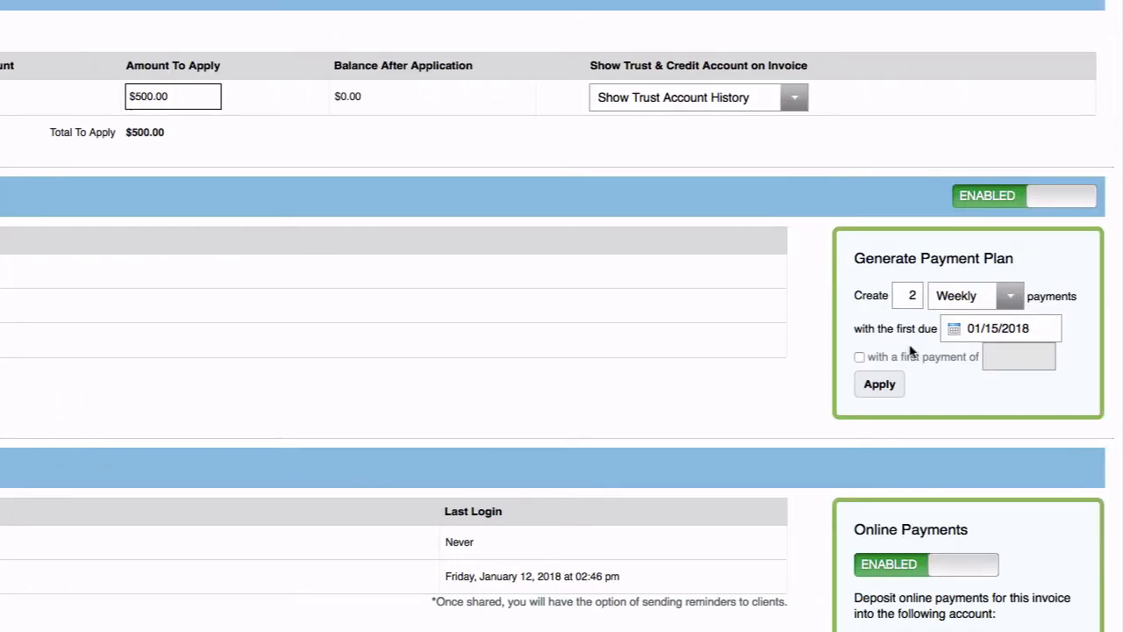
- Generate a 4-payment bi-weekly plan starting January 19 with a 200 first payment
{"action": "double_click", "coordinate": [911, 292]}
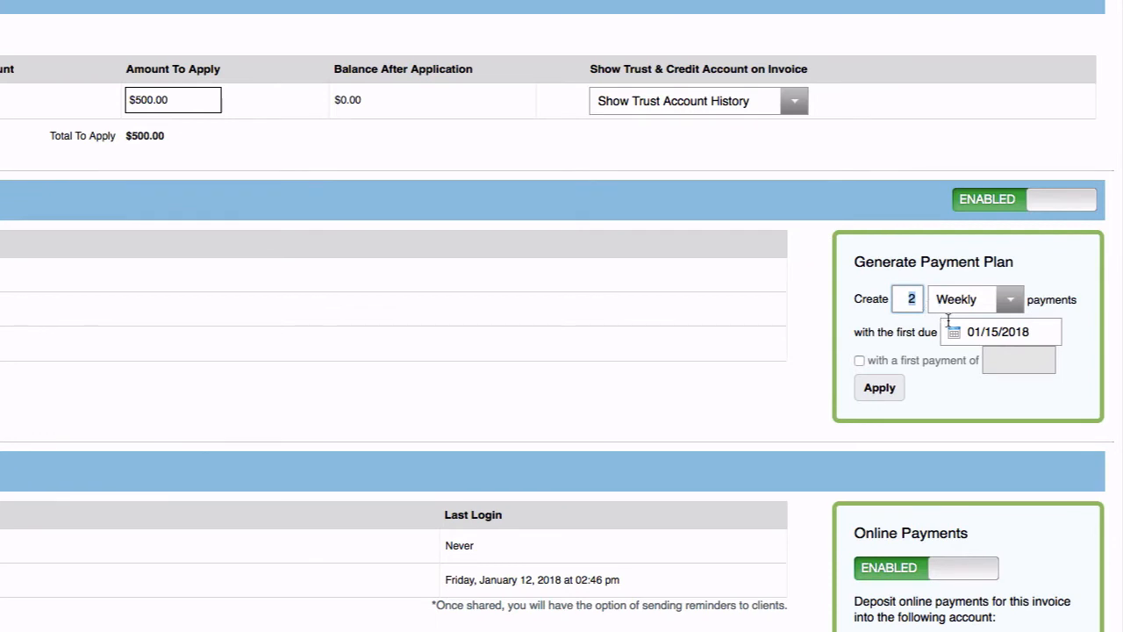
{"action": "type", "text": "4"}
{"action": "left_click", "coordinate": [1012, 301]}
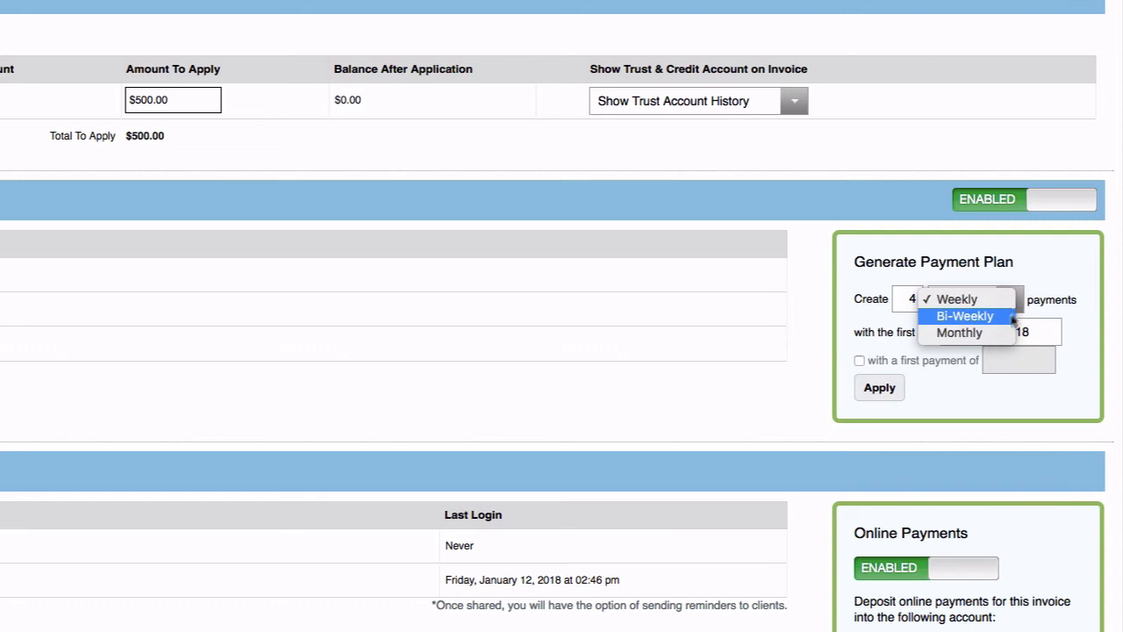
{"action": "left_click", "coordinate": [1000, 315]}
{"action": "left_click", "coordinate": [1029, 326]}
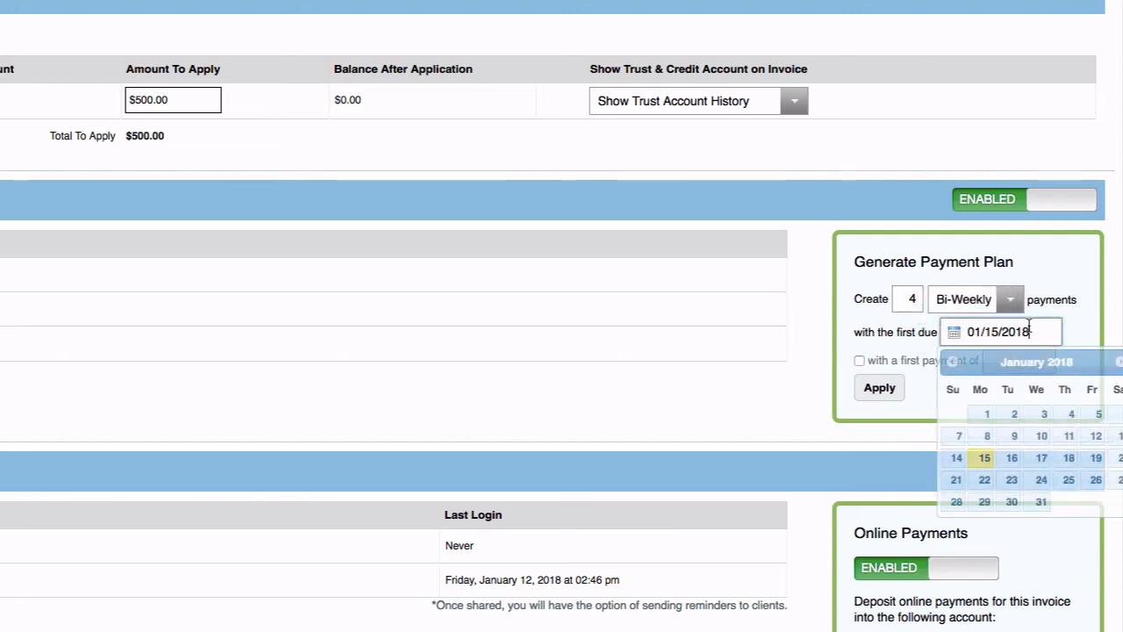
{"action": "left_click", "coordinate": [1096, 457]}
{"action": "left_click", "coordinate": [1023, 359]}
{"action": "type", "text": "200"}
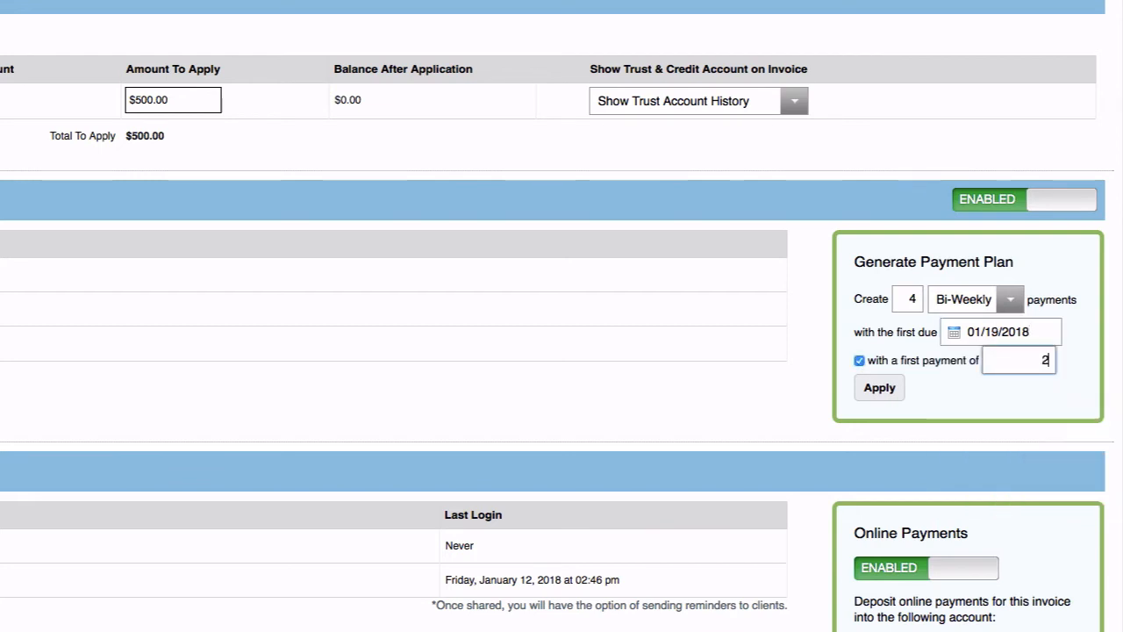
{"action": "left_click", "coordinate": [880, 387]}
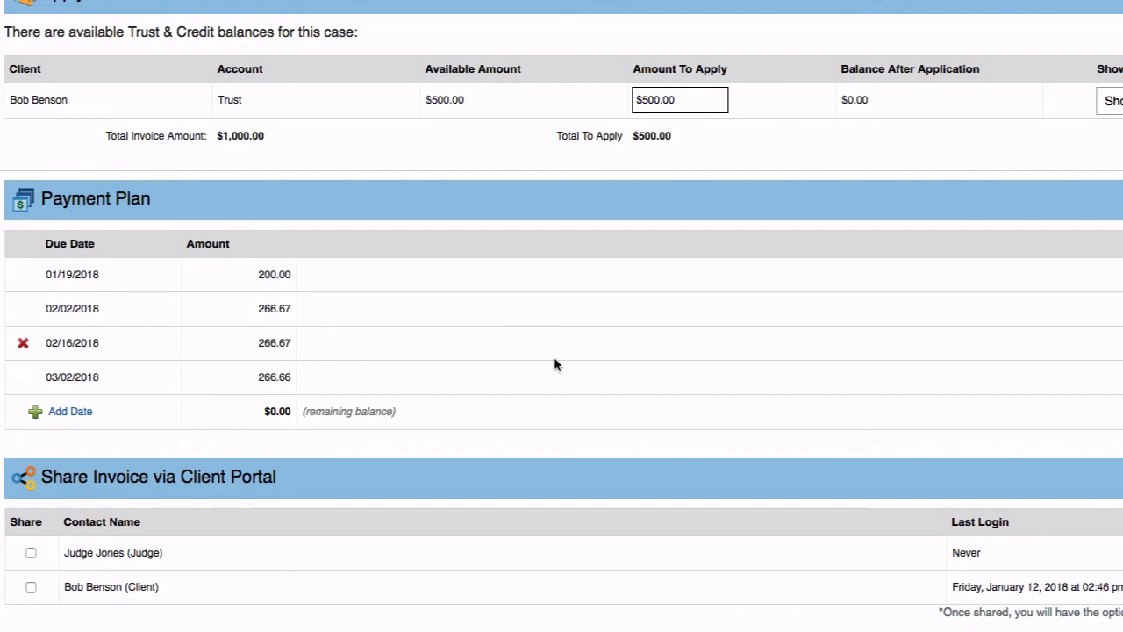
- Share the invoice with the client contact
{"action": "scroll", "coordinate": [562, 392], "scroll_direction": "down", "scroll_amount": 2}
{"action": "scroll", "coordinate": [563, 397], "scroll_direction": "down", "scroll_amount": 1}
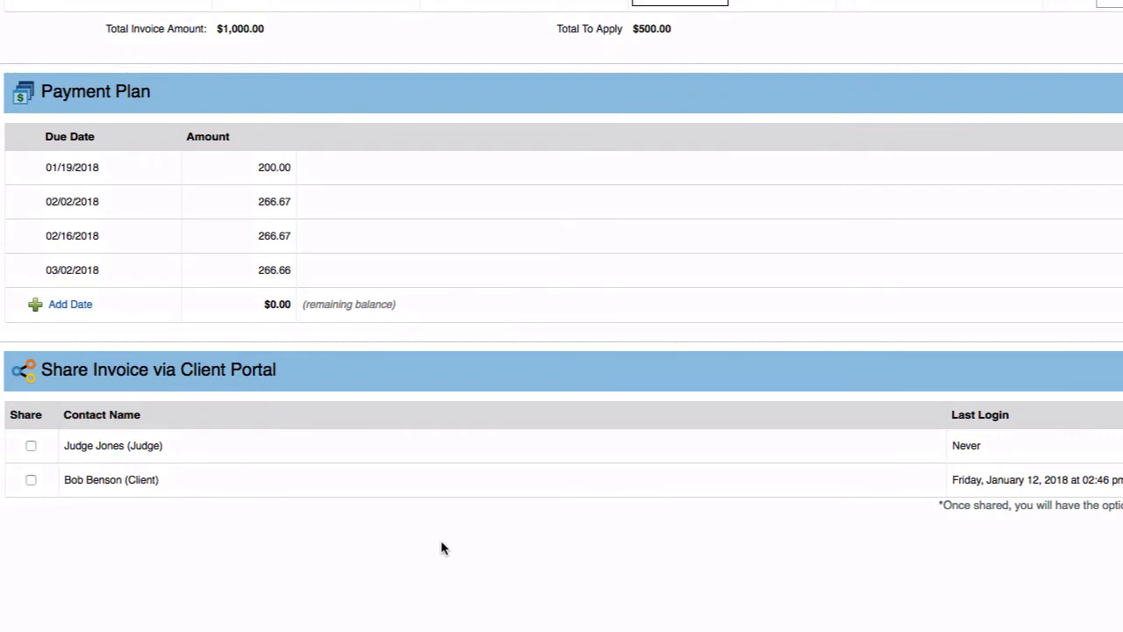
{"action": "left_click", "coordinate": [31, 480]}
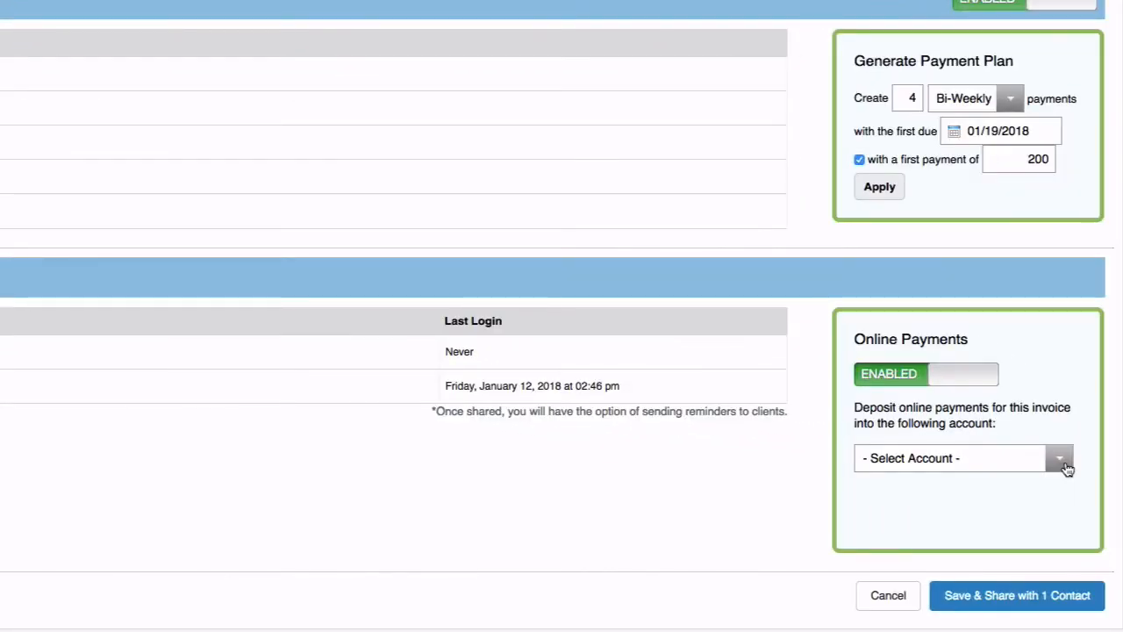
- Deposit online payments into the Operating Account and save the invoice, sharing it with one contact
{"action": "left_click", "coordinate": [1061, 459]}
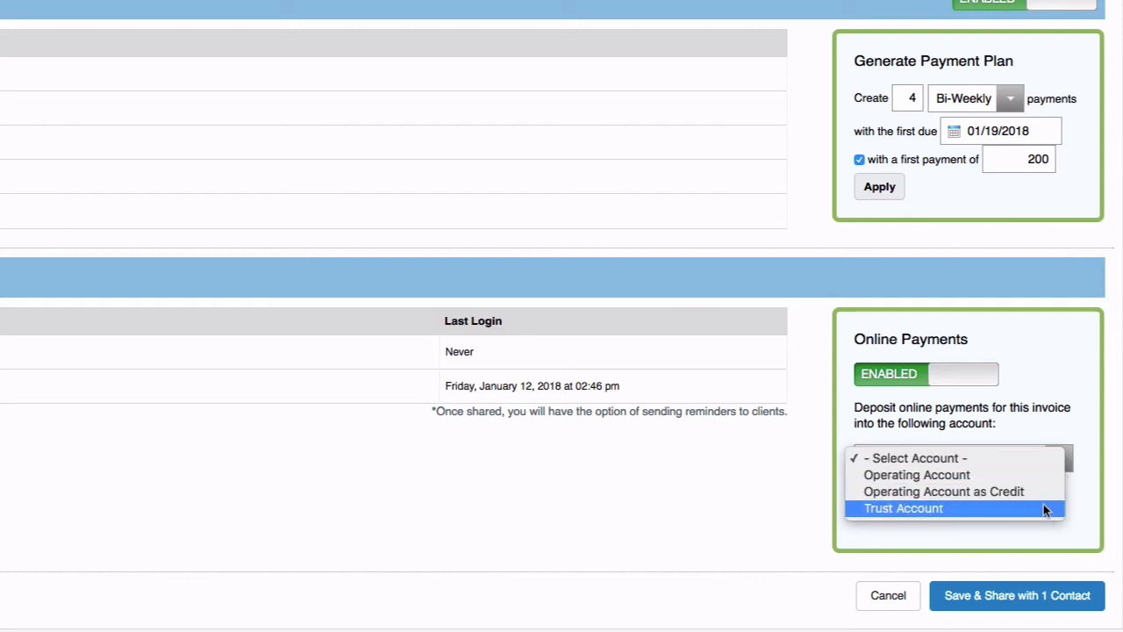
{"action": "left_click", "coordinate": [1036, 477]}
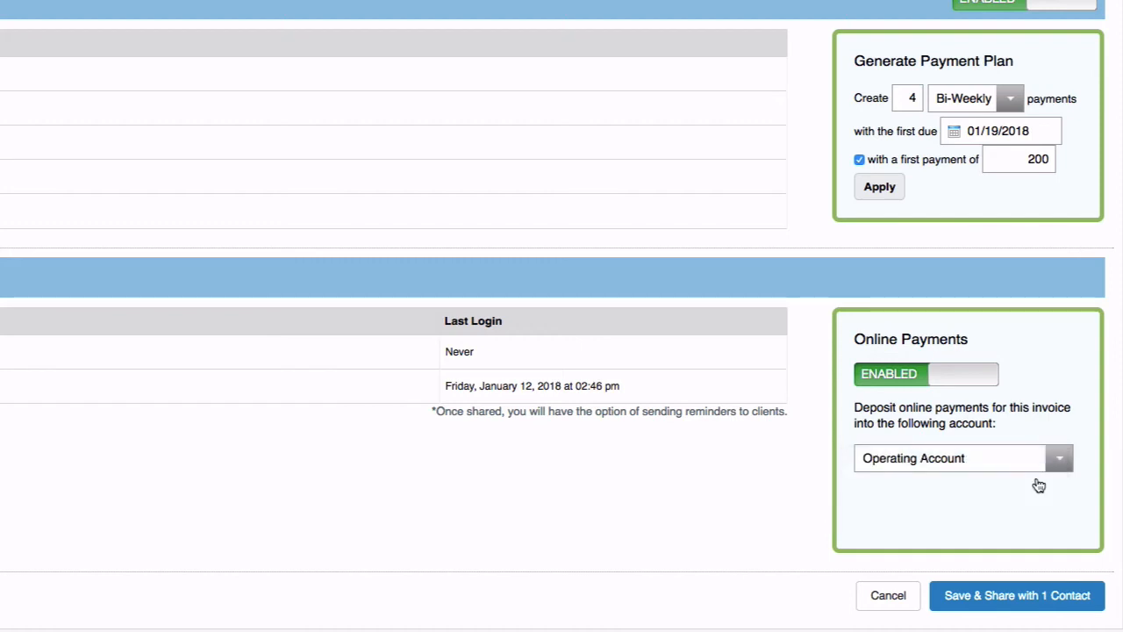
{"action": "left_click", "coordinate": [1042, 604]}
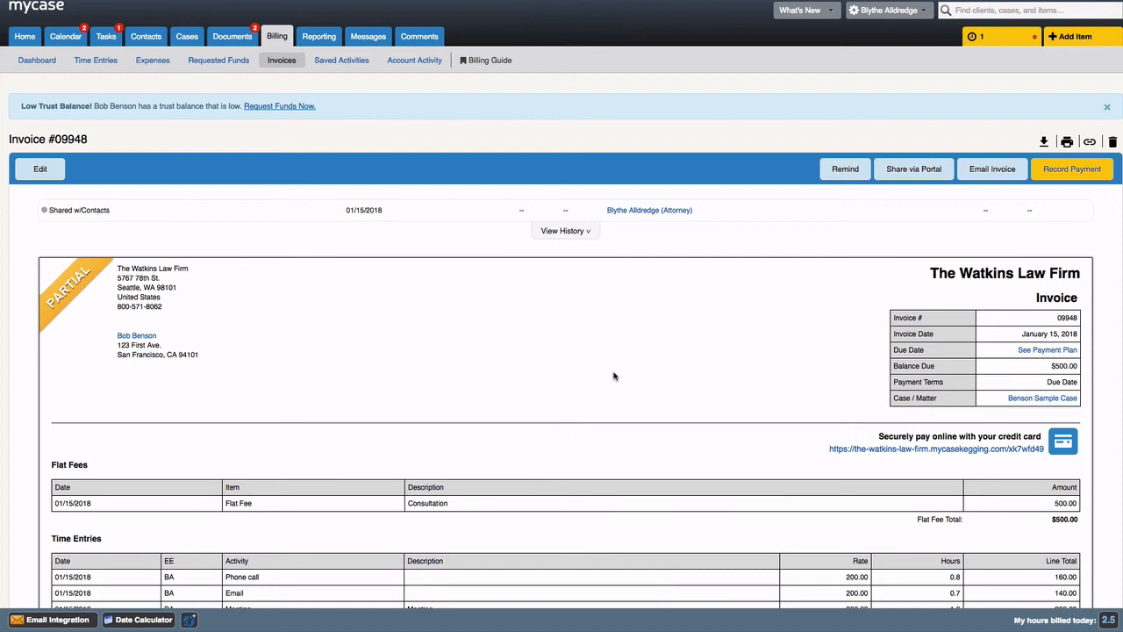
- Expand the invoice history and open, then close, the trust payment's refund window
{"action": "left_click", "coordinate": [577, 235]}
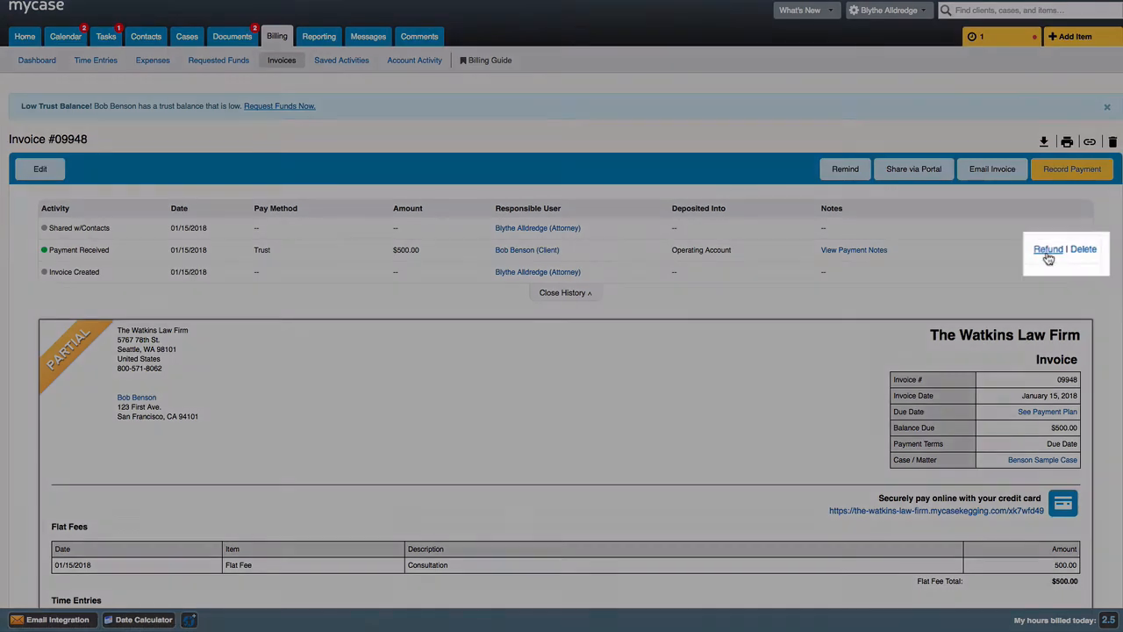
{"action": "left_click", "coordinate": [1051, 250]}
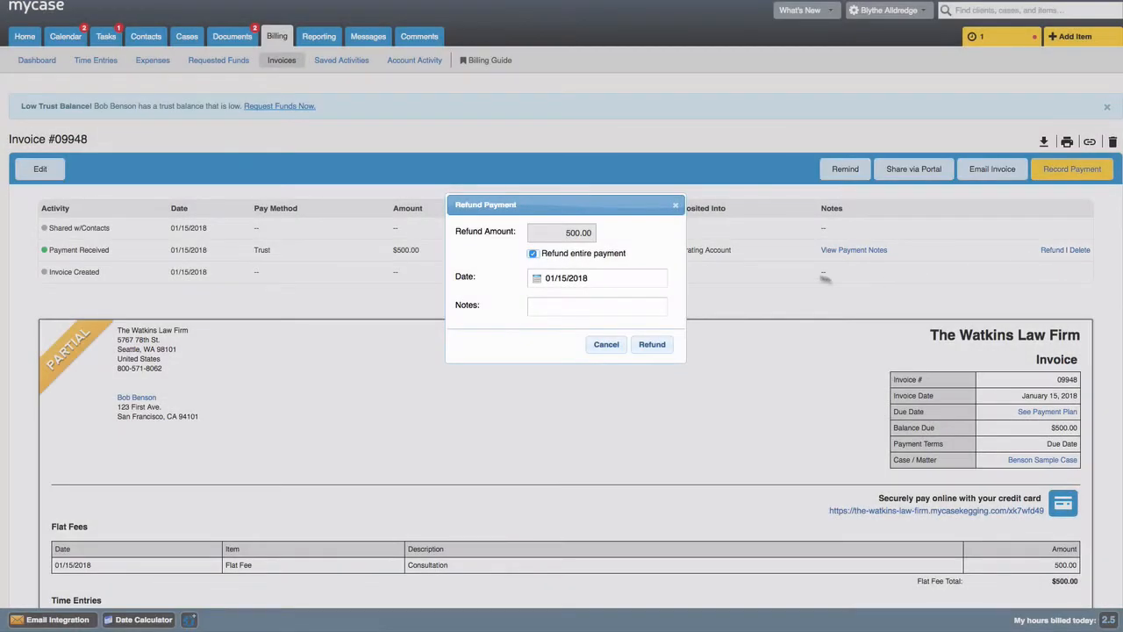
{"action": "left_click", "coordinate": [675, 205]}
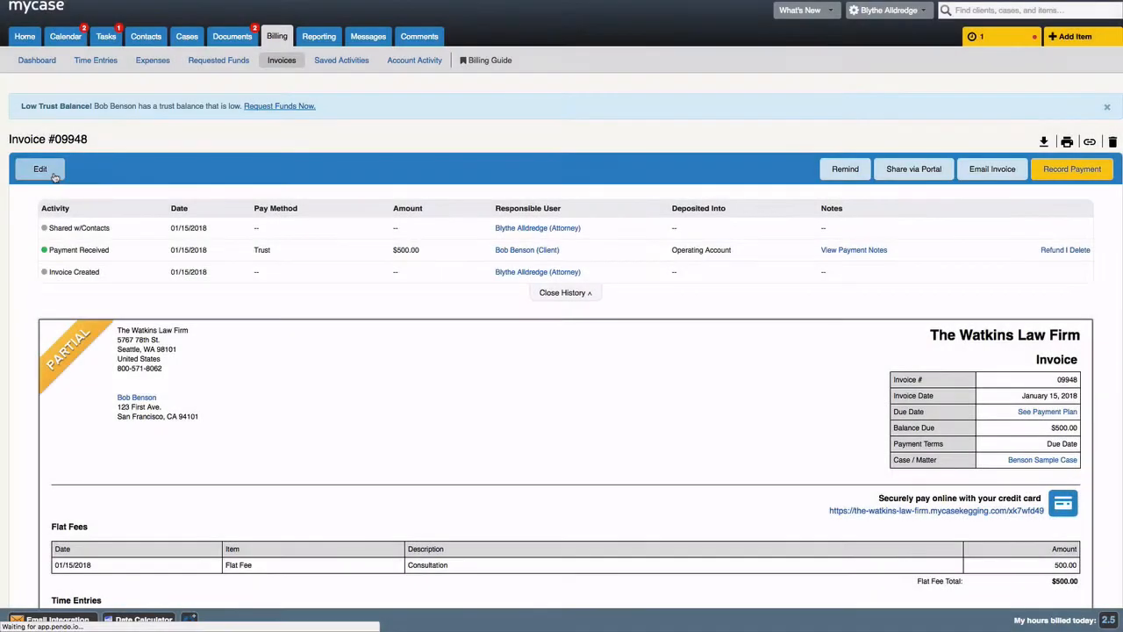
- Open invoice #09948 for editing, review the edit page, and cancel
{"action": "left_click", "coordinate": [59, 179]}
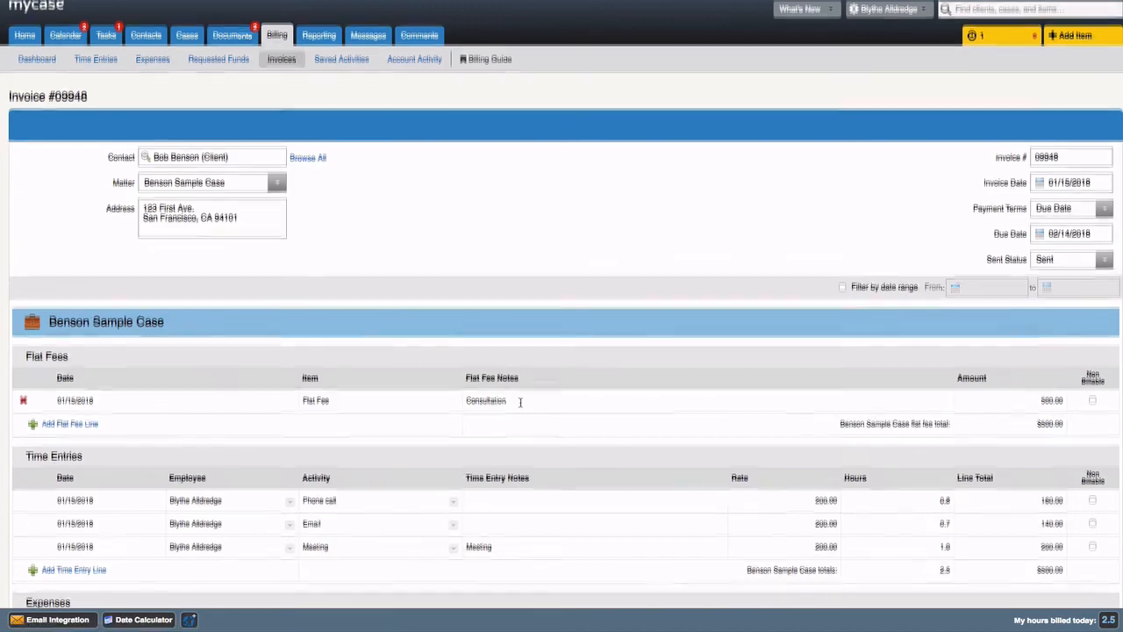
{"action": "scroll", "coordinate": [520, 402], "scroll_direction": "down", "scroll_amount": 15}
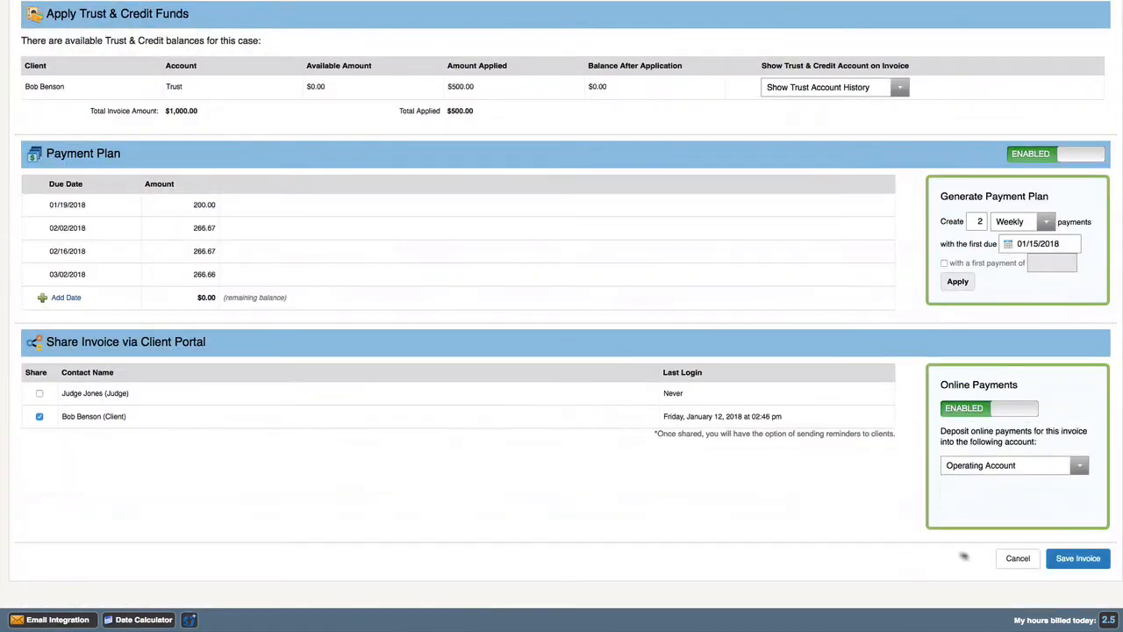
{"action": "left_click", "coordinate": [1018, 558]}
- Discard the unsaved edits and close the reminder window without sending it to the client
{"action": "left_click", "coordinate": [648, 143]}
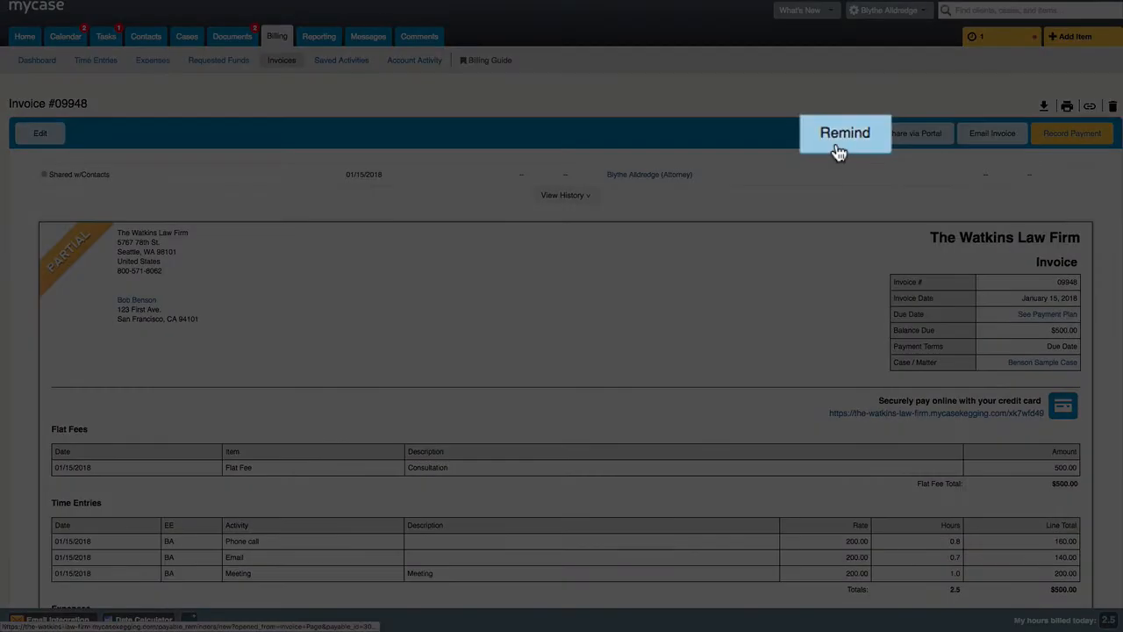
{"action": "left_click", "coordinate": [843, 136]}
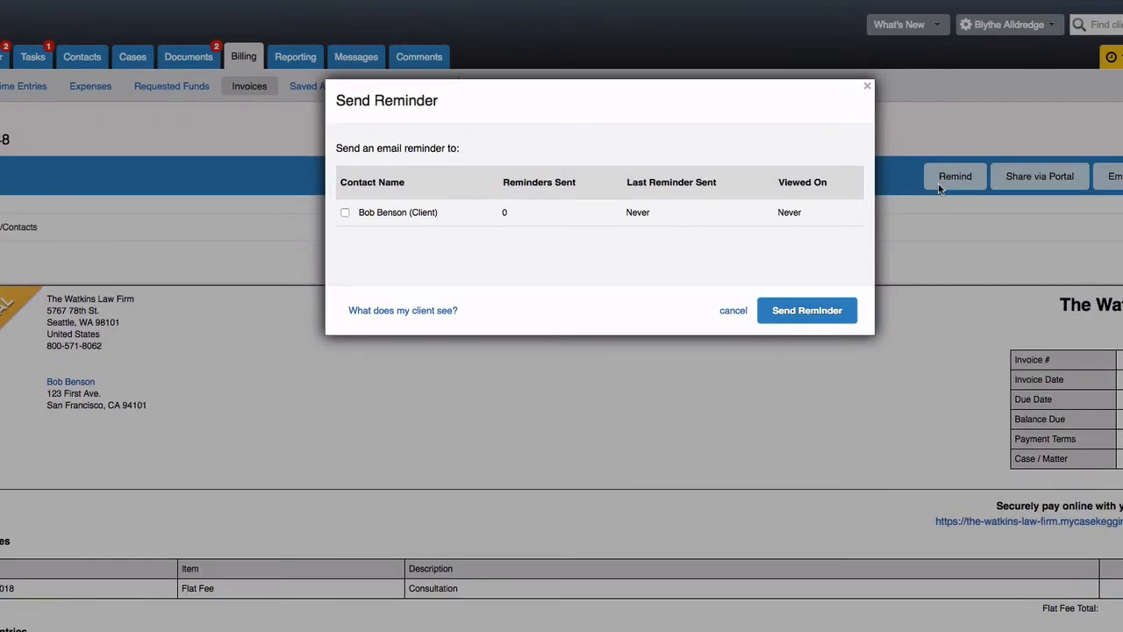
{"action": "left_click", "coordinate": [346, 213]}
{"action": "left_click", "coordinate": [346, 214]}
{"action": "left_click", "coordinate": [736, 313]}
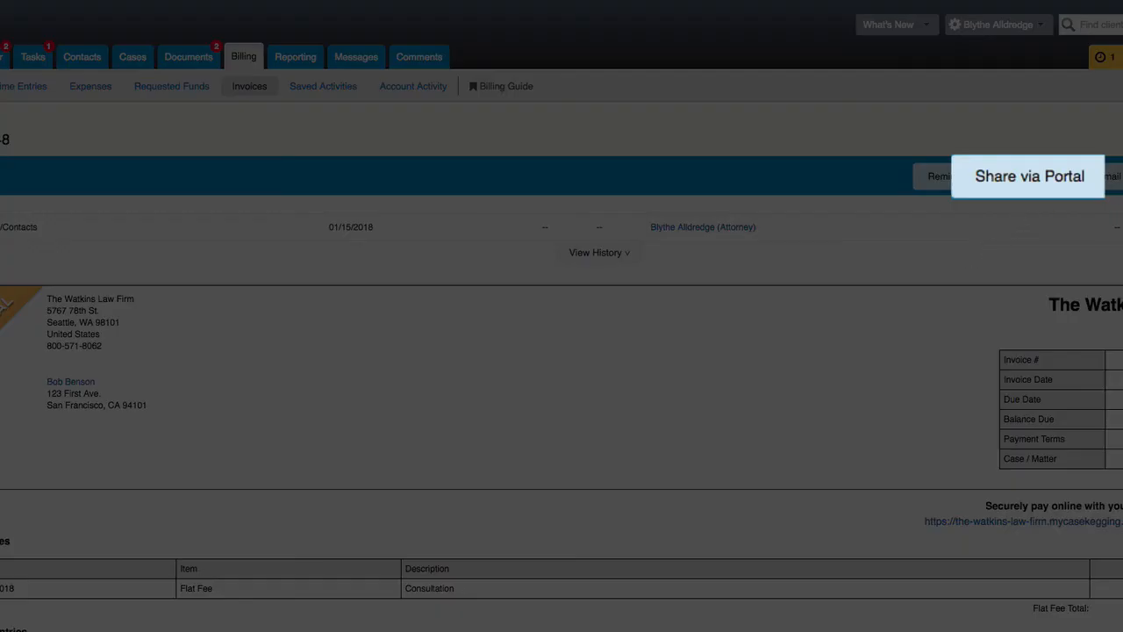
- Toggle the client's portal sharing off and back on, leaving the invoice shared
{"action": "left_click", "coordinate": [1037, 186]}
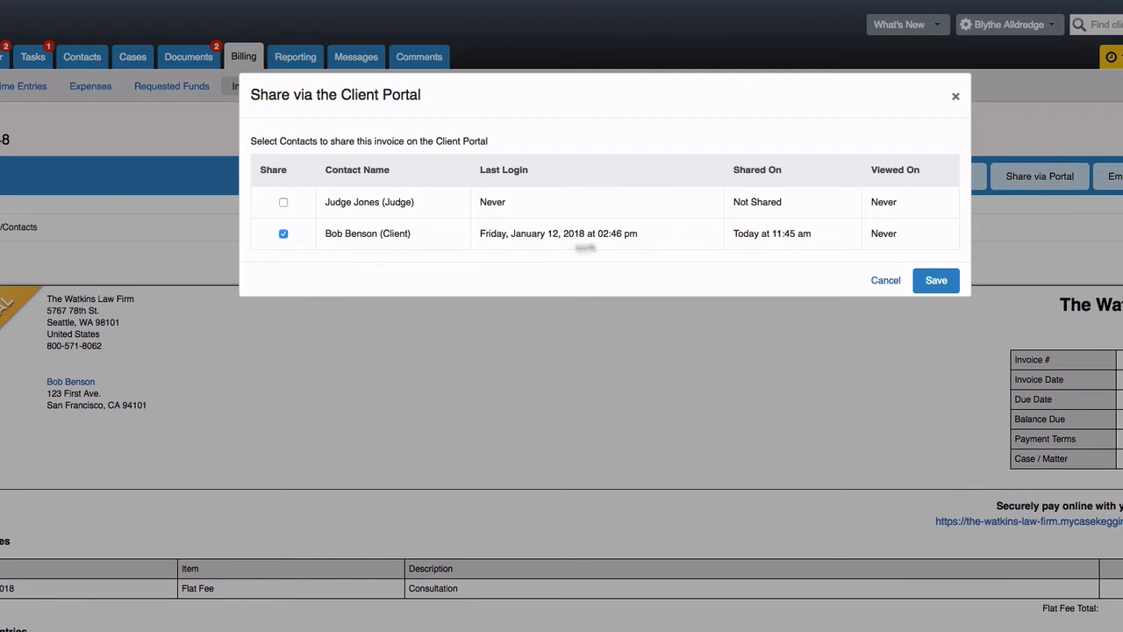
{"action": "left_click", "coordinate": [284, 234]}
{"action": "left_click", "coordinate": [283, 235]}
{"action": "left_click", "coordinate": [894, 287]}
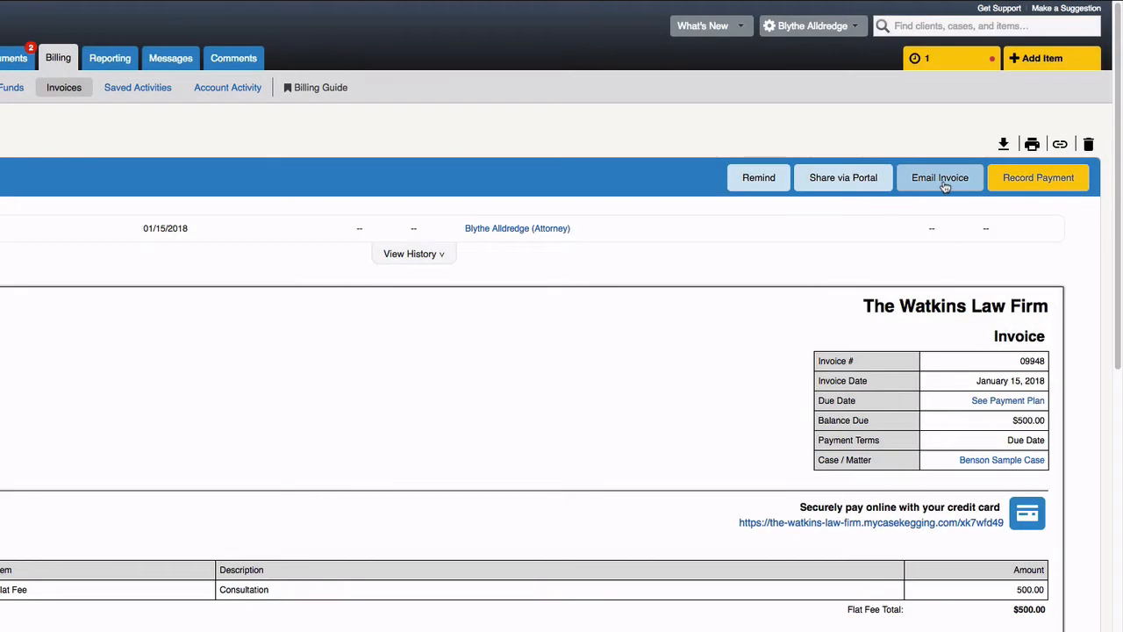
{"action": "left_click", "coordinate": [943, 180]}
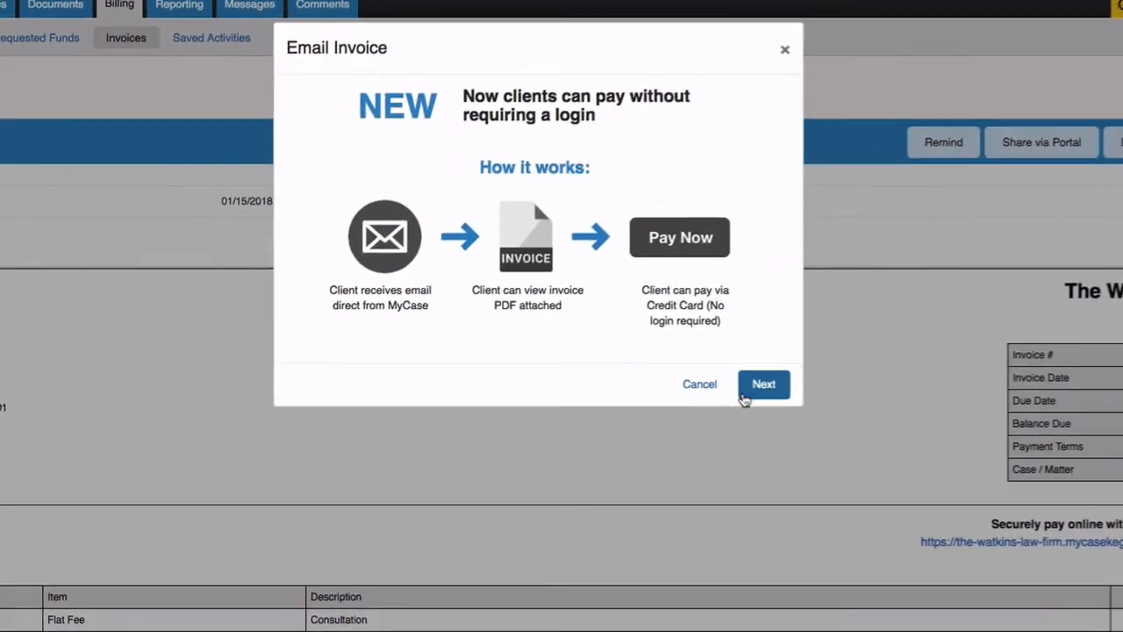
{"action": "left_click", "coordinate": [614, 386]}
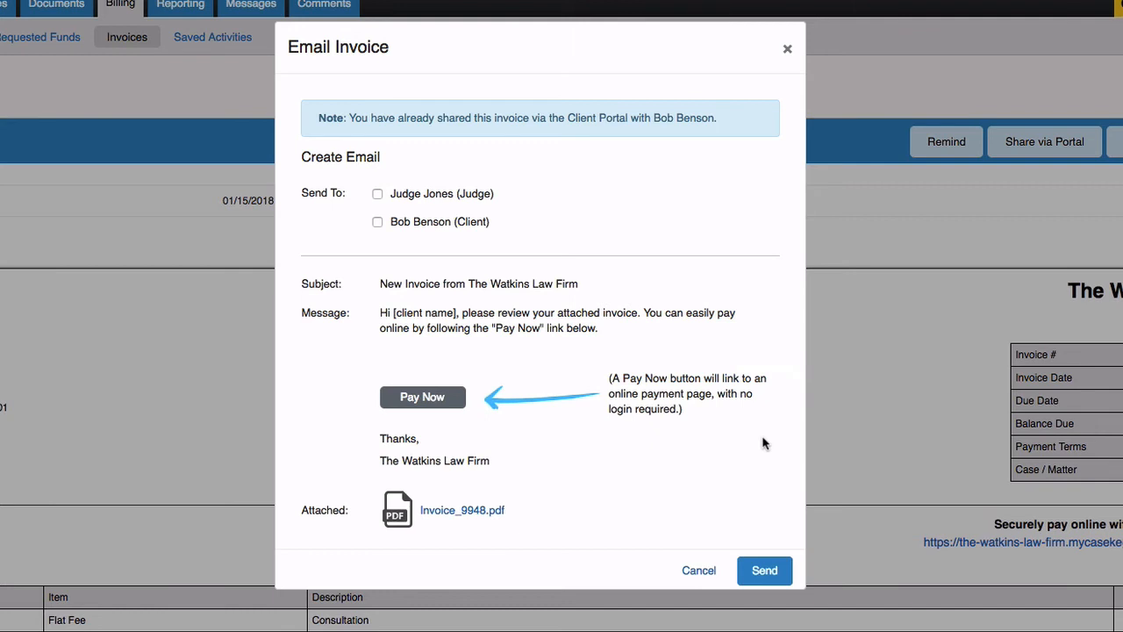
{"action": "left_click", "coordinate": [377, 221]}
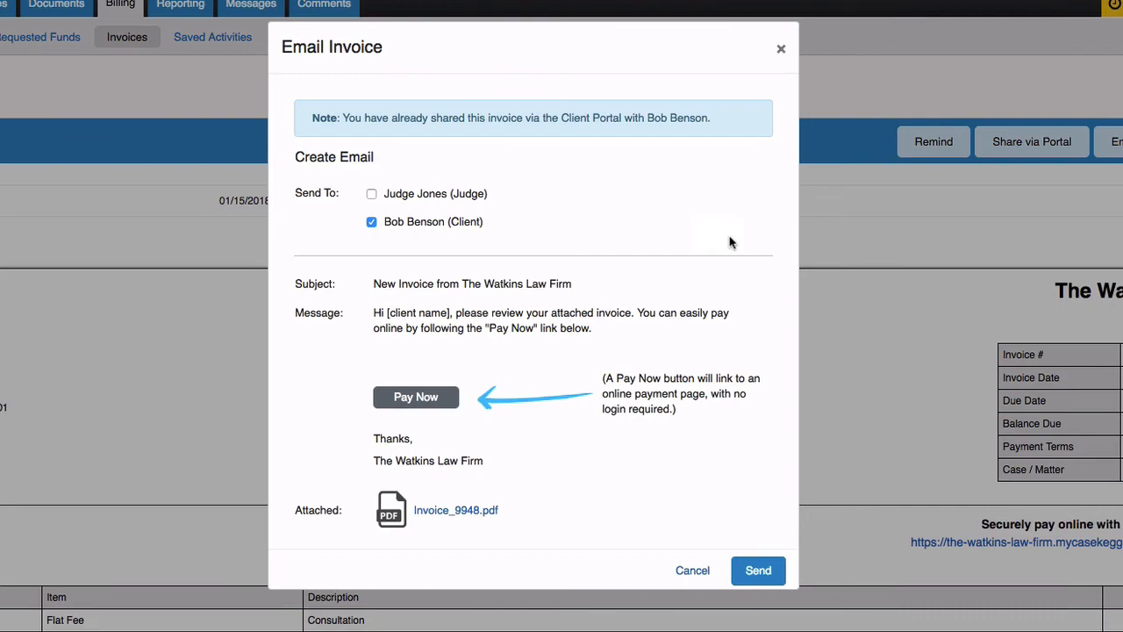
{"action": "left_click", "coordinate": [782, 48]}
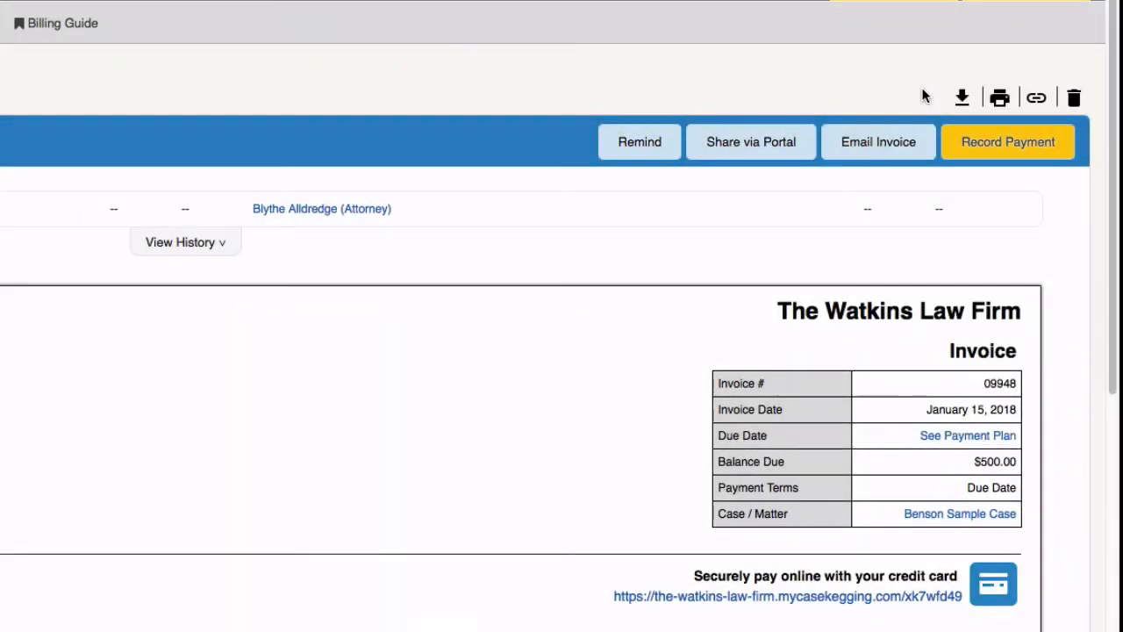
- Record a $500 check payment deposited into the Operating Account
{"action": "left_click", "coordinate": [1009, 142]}
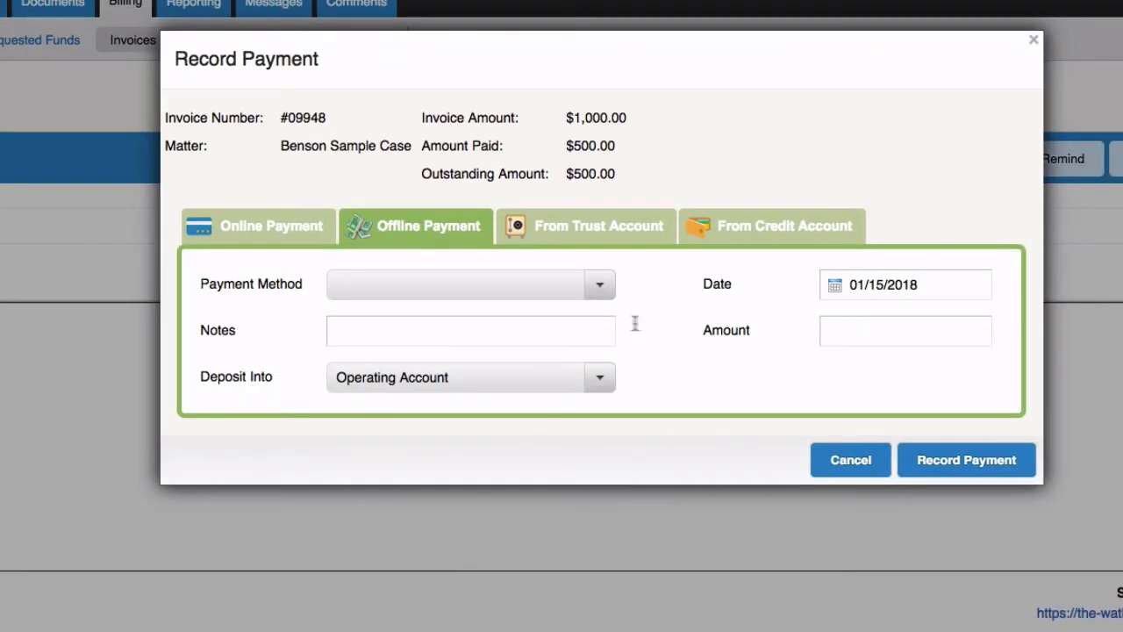
{"action": "left_click", "coordinate": [588, 290]}
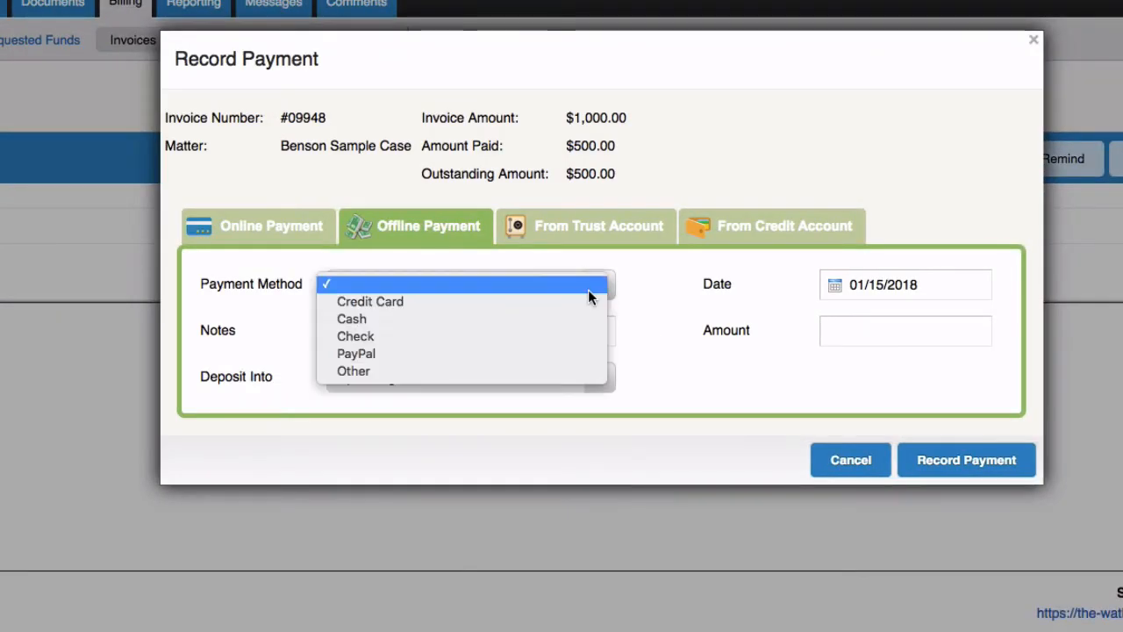
{"action": "left_click", "coordinate": [569, 340]}
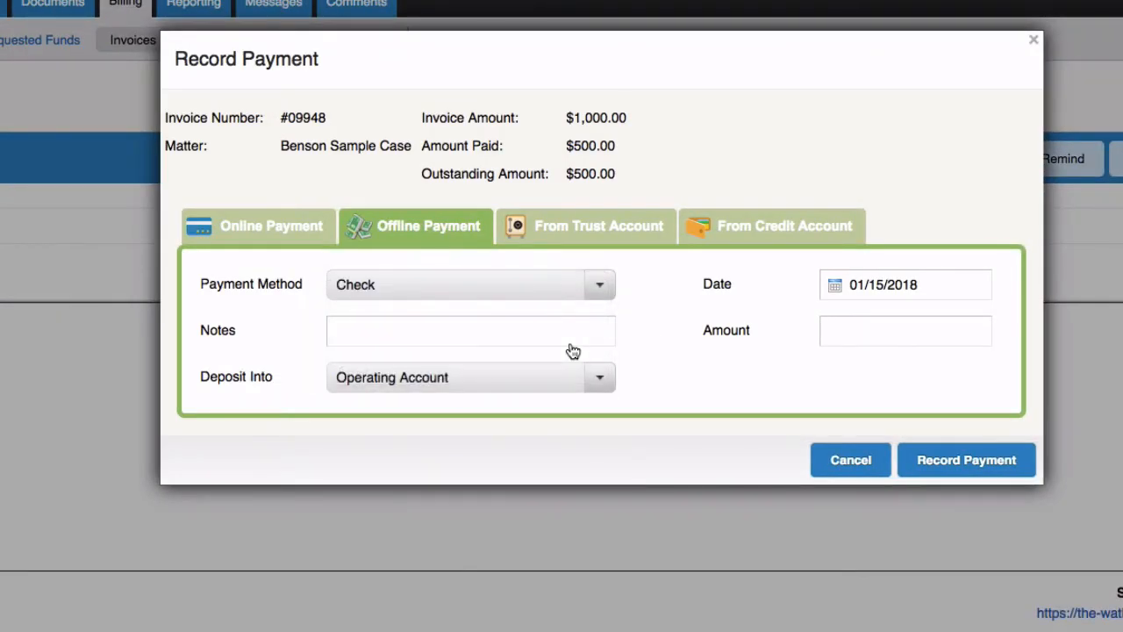
{"action": "left_click", "coordinate": [848, 330]}
{"action": "type", "text": "500"}
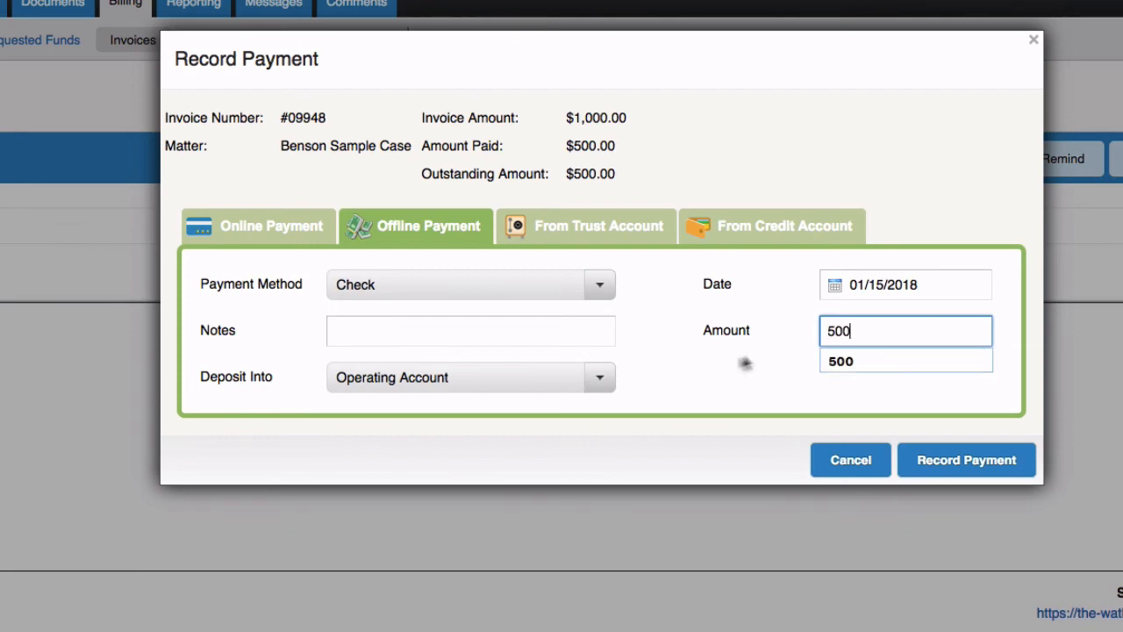
{"action": "left_click", "coordinate": [602, 378]}
{"action": "left_click", "coordinate": [586, 383]}
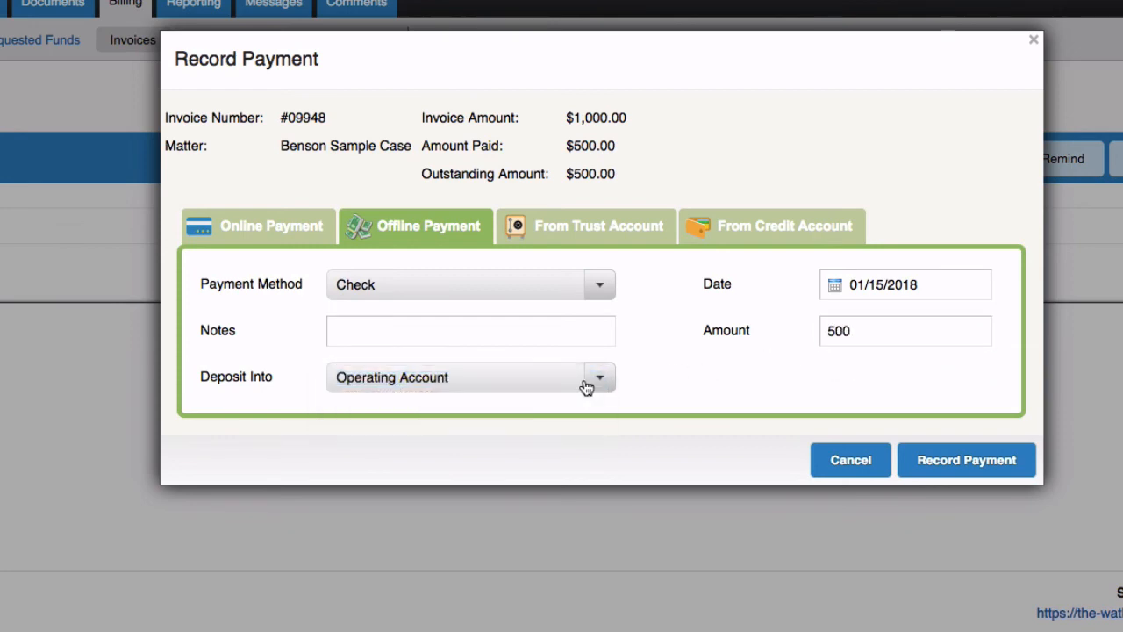
{"action": "left_click", "coordinate": [924, 457]}
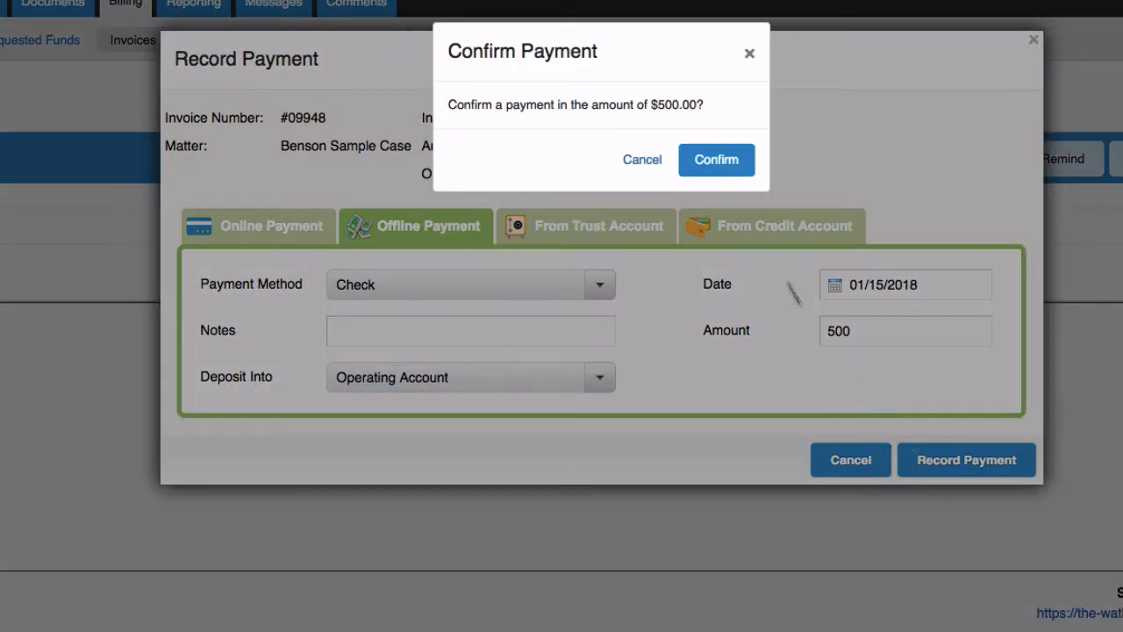
{"action": "left_click", "coordinate": [727, 159]}
- Show the payment history, then start another payment from the trust account
{"action": "left_click", "coordinate": [655, 239]}
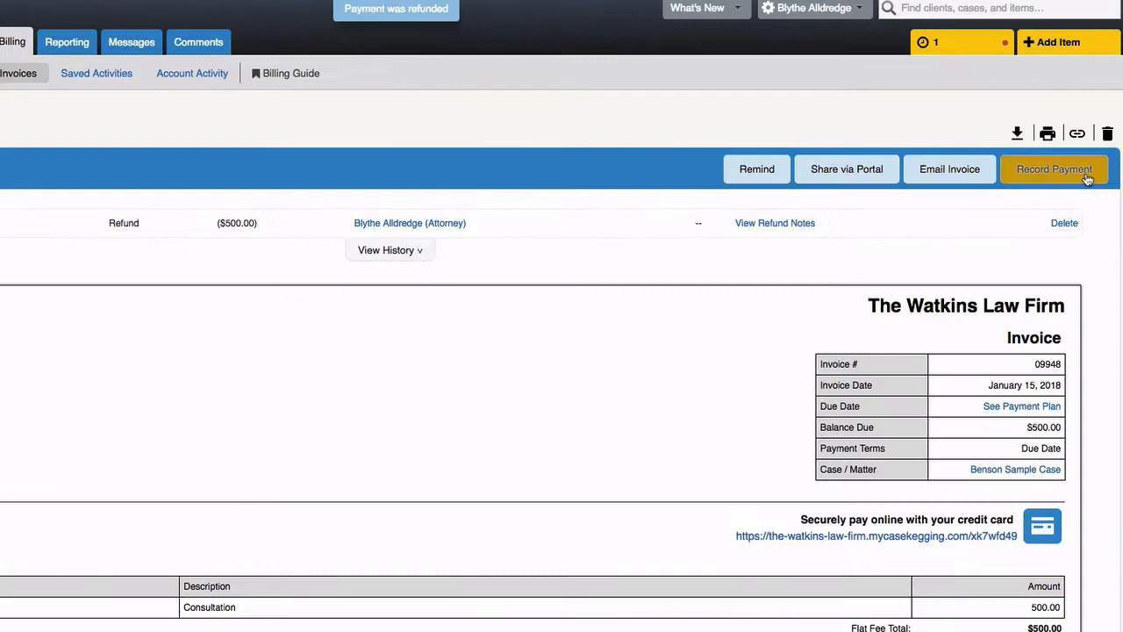
{"action": "left_click", "coordinate": [1085, 172]}
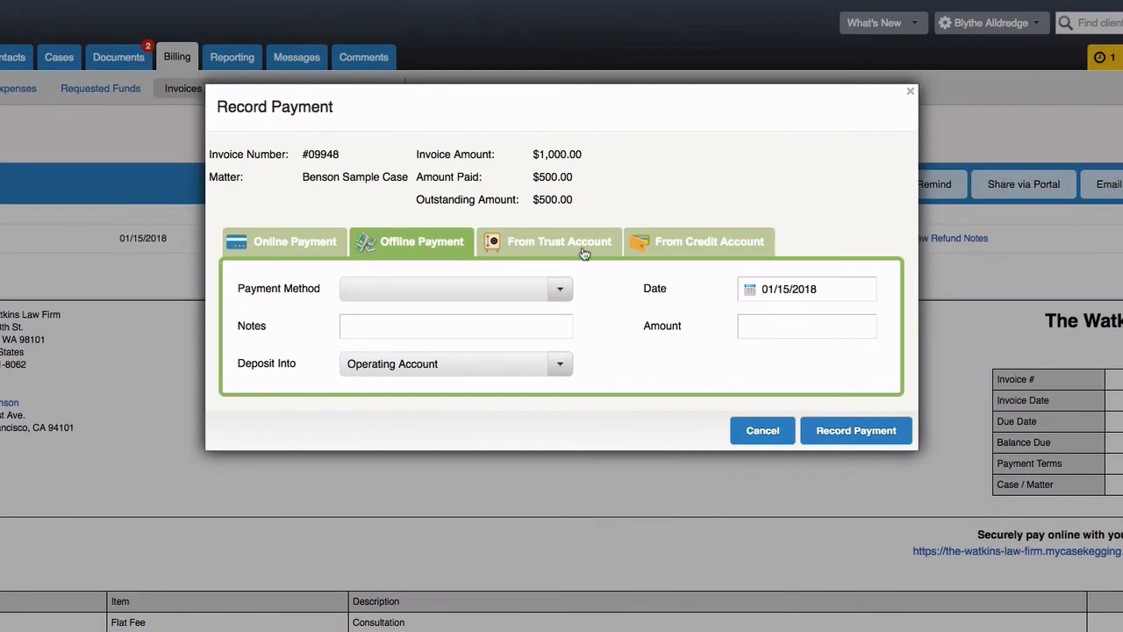
{"action": "left_click", "coordinate": [416, 233]}
{"action": "left_click", "coordinate": [560, 288]}
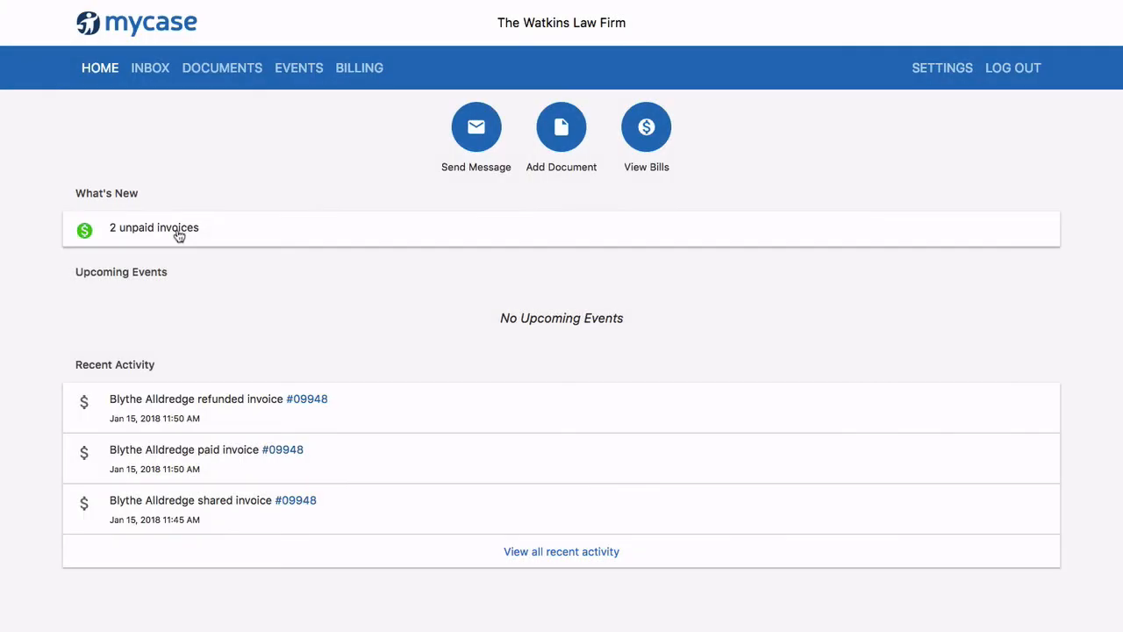
- Open unpaid invoice #09948 in the client portal and start paying its $500.00 balance by eCheck
{"action": "left_click", "coordinate": [176, 230]}
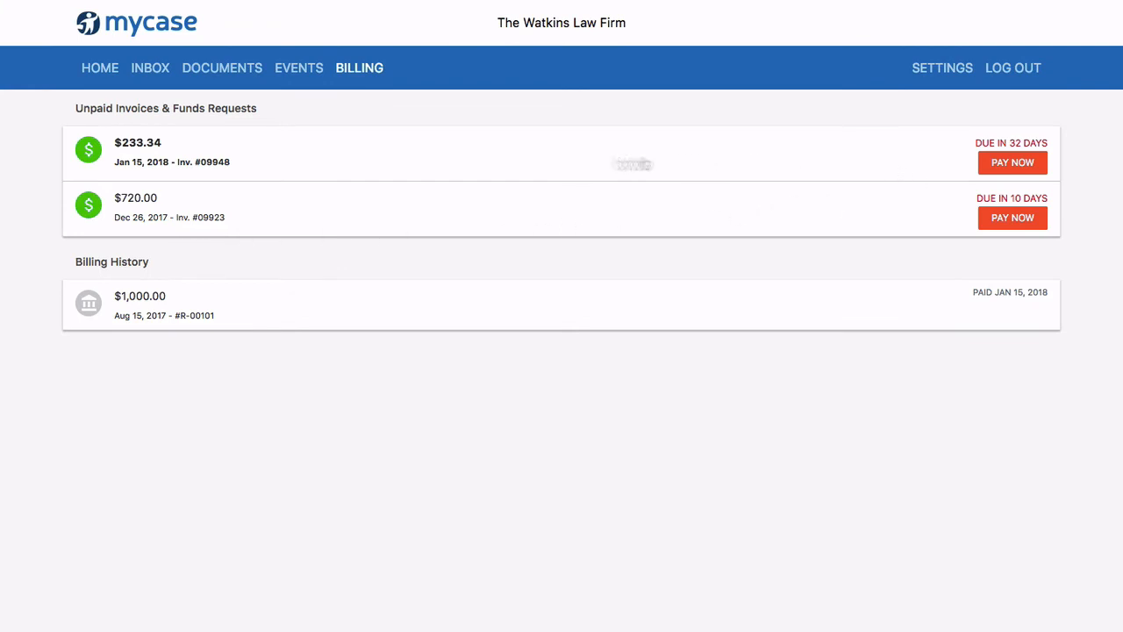
{"action": "left_click", "coordinate": [211, 157]}
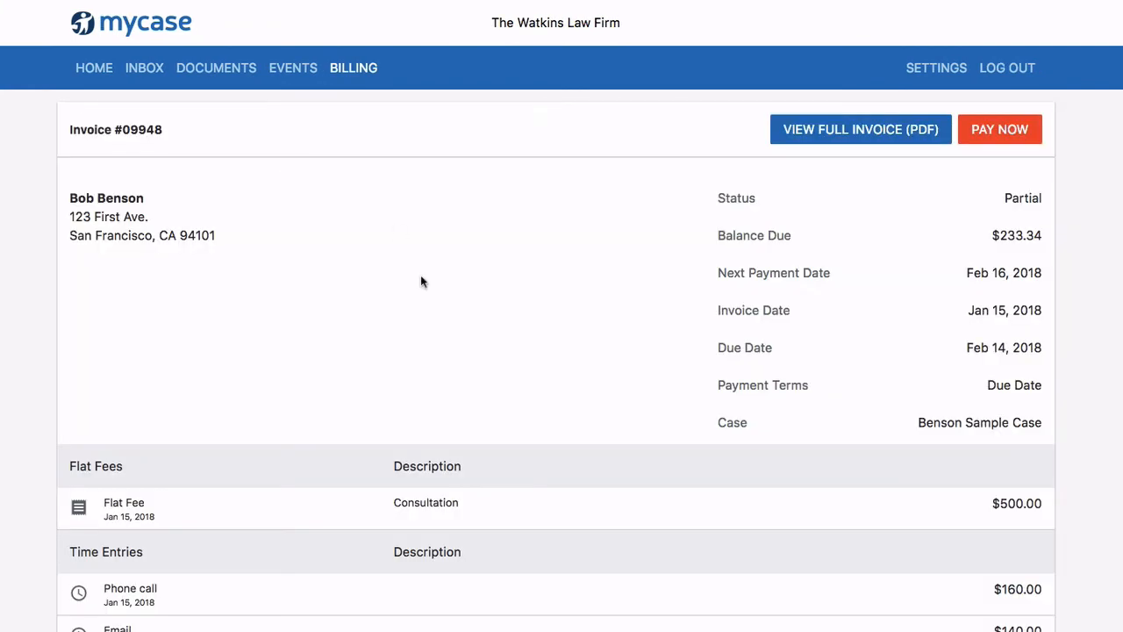
{"action": "scroll", "coordinate": [429, 316], "scroll_direction": "down", "scroll_amount": 5}
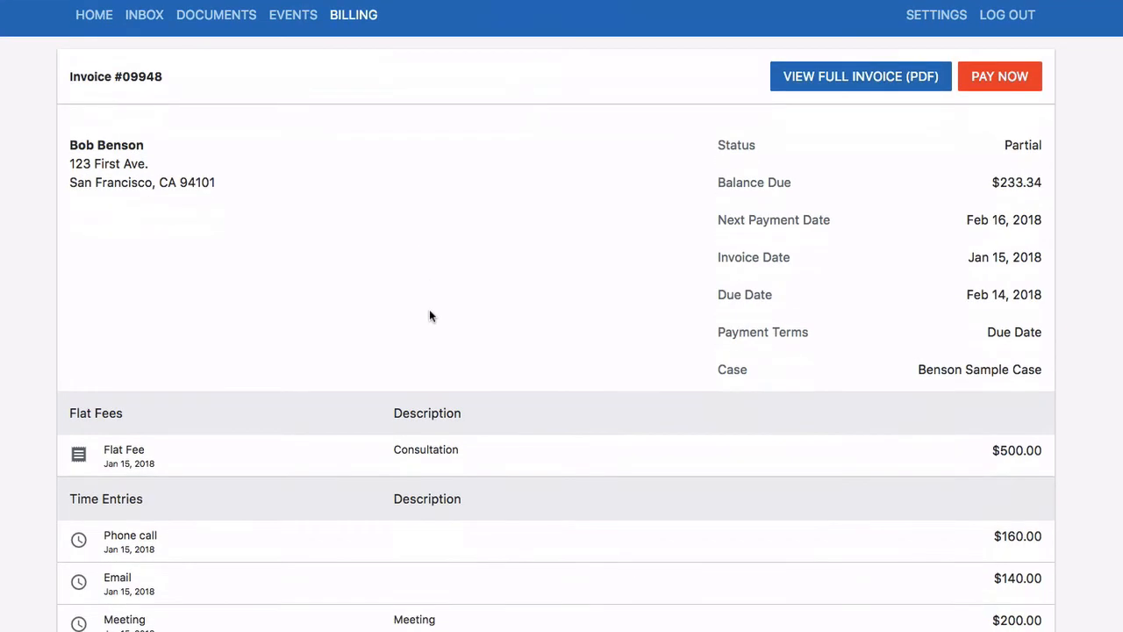
{"action": "scroll", "coordinate": [429, 311], "scroll_direction": "up", "scroll_amount": 5}
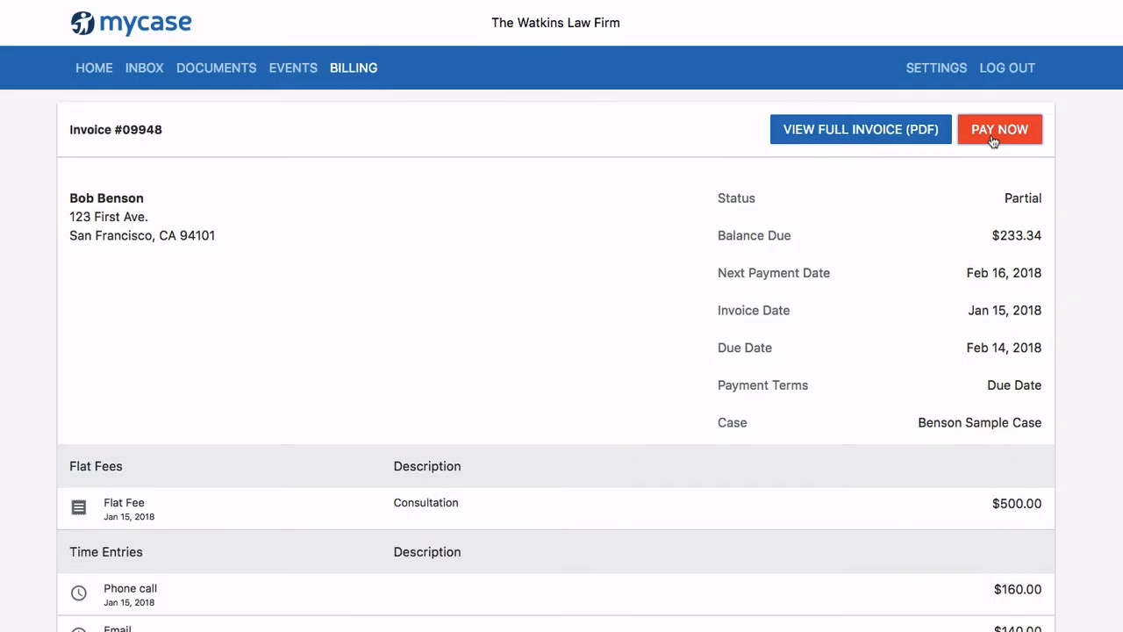
{"action": "left_click", "coordinate": [992, 131]}
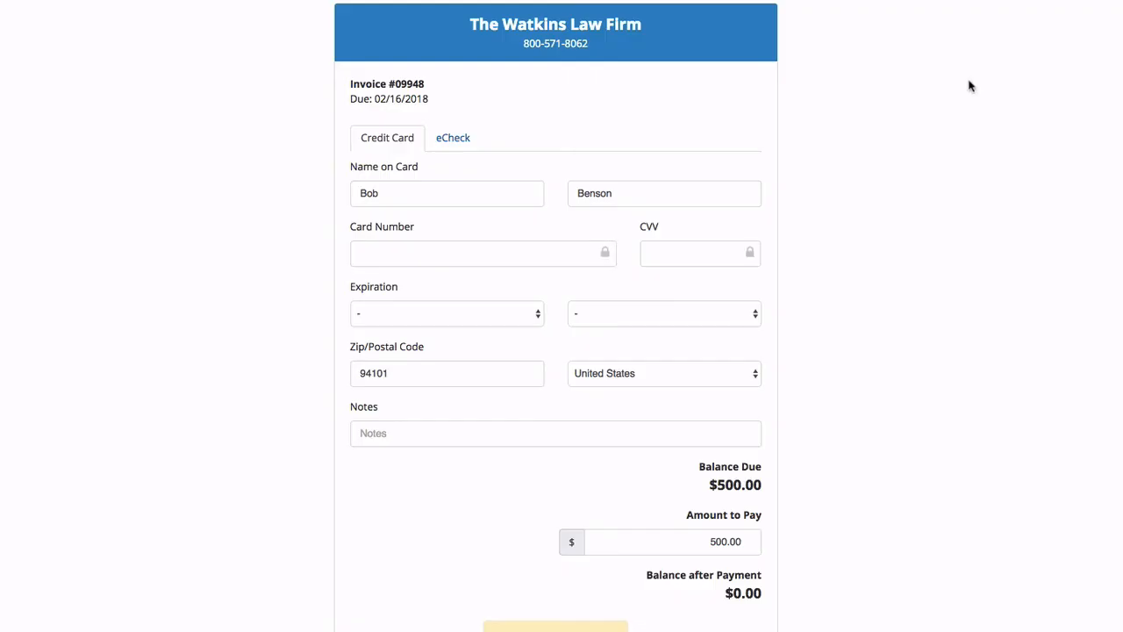
{"action": "left_click", "coordinate": [474, 142]}
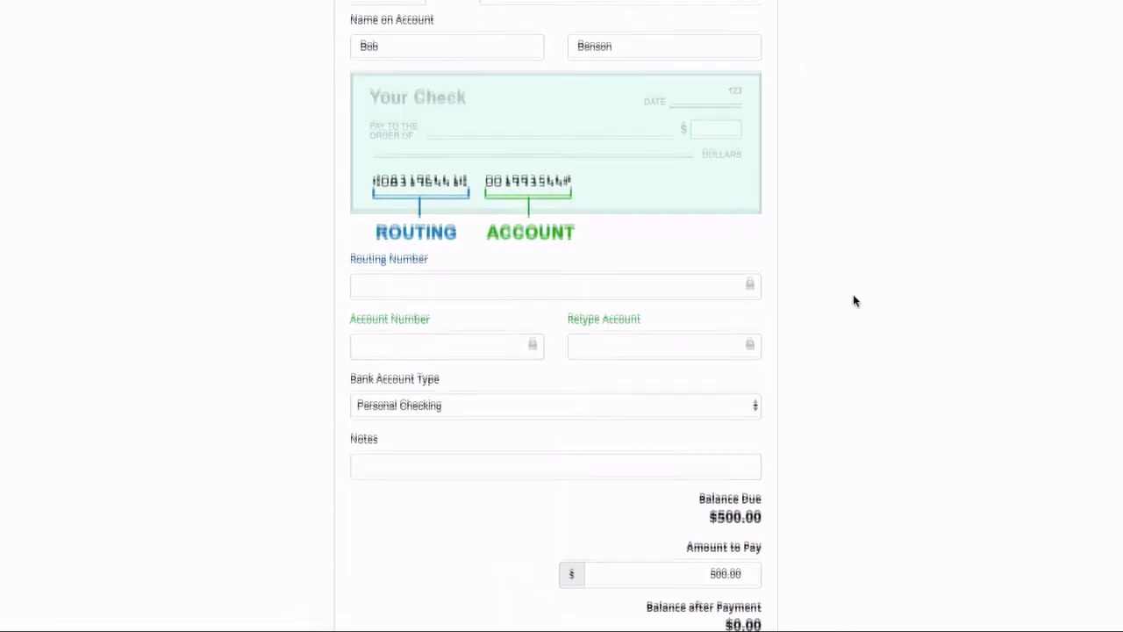
{"action": "scroll", "coordinate": [853, 297], "scroll_direction": "down", "scroll_amount": 2}
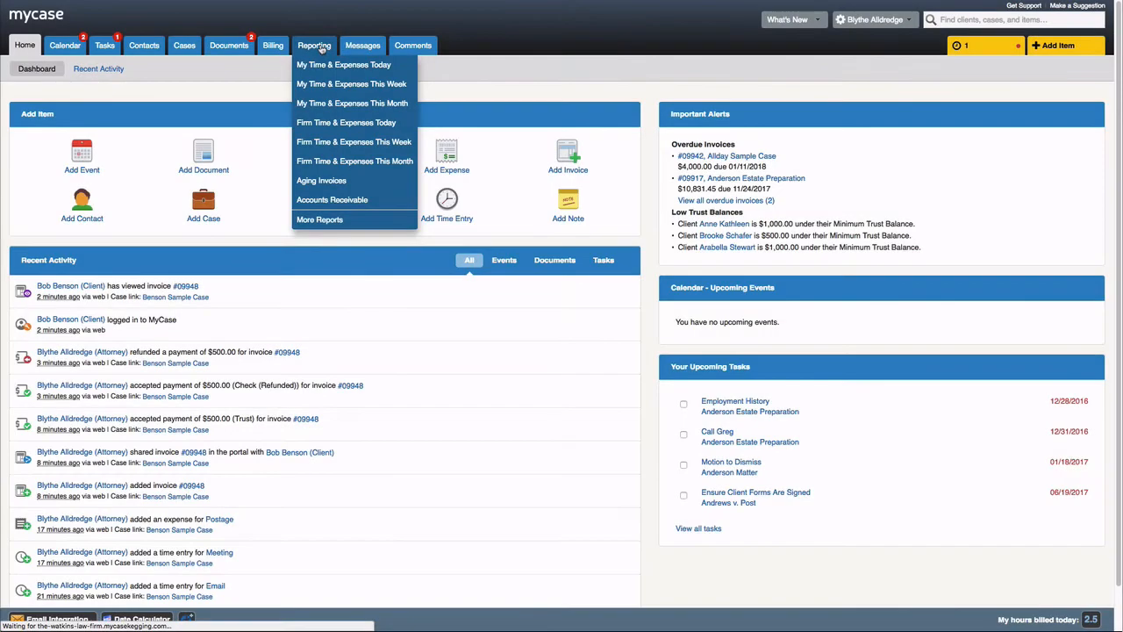
- Run the Aging Invoices and User Time & Expenses reports from Reporting
{"action": "left_click", "coordinate": [317, 46]}
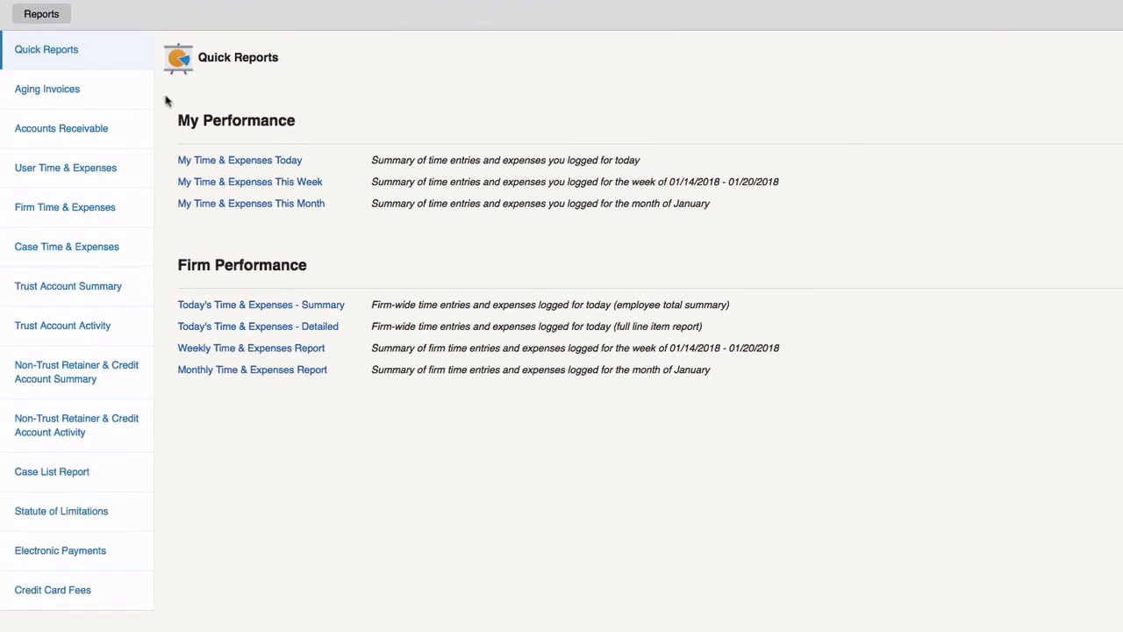
{"action": "left_click", "coordinate": [125, 94]}
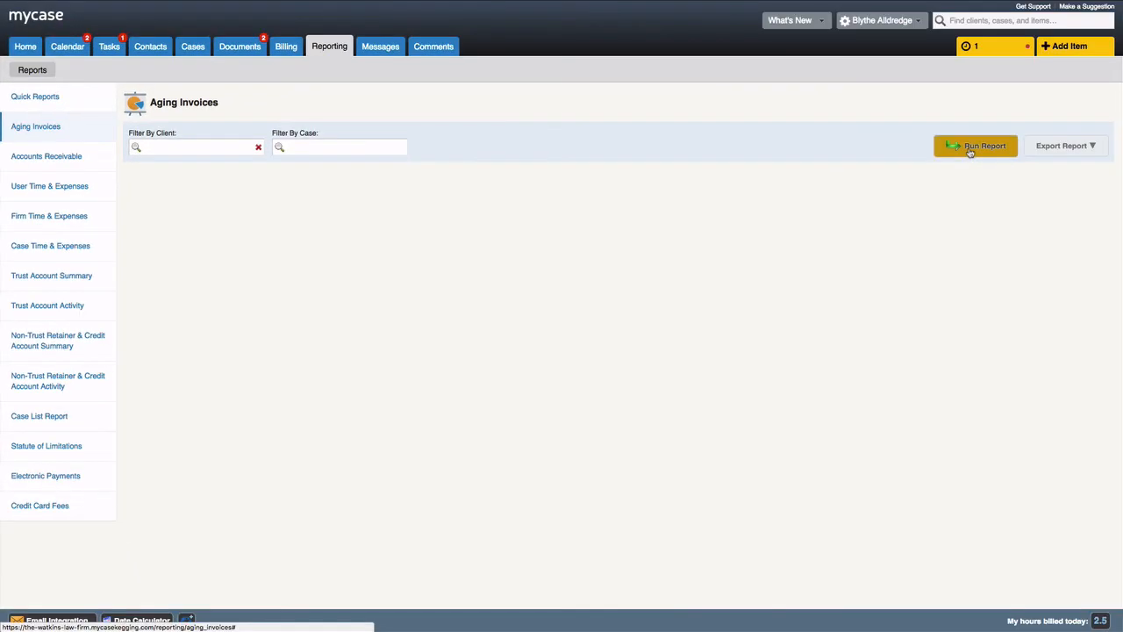
{"action": "left_click", "coordinate": [971, 149]}
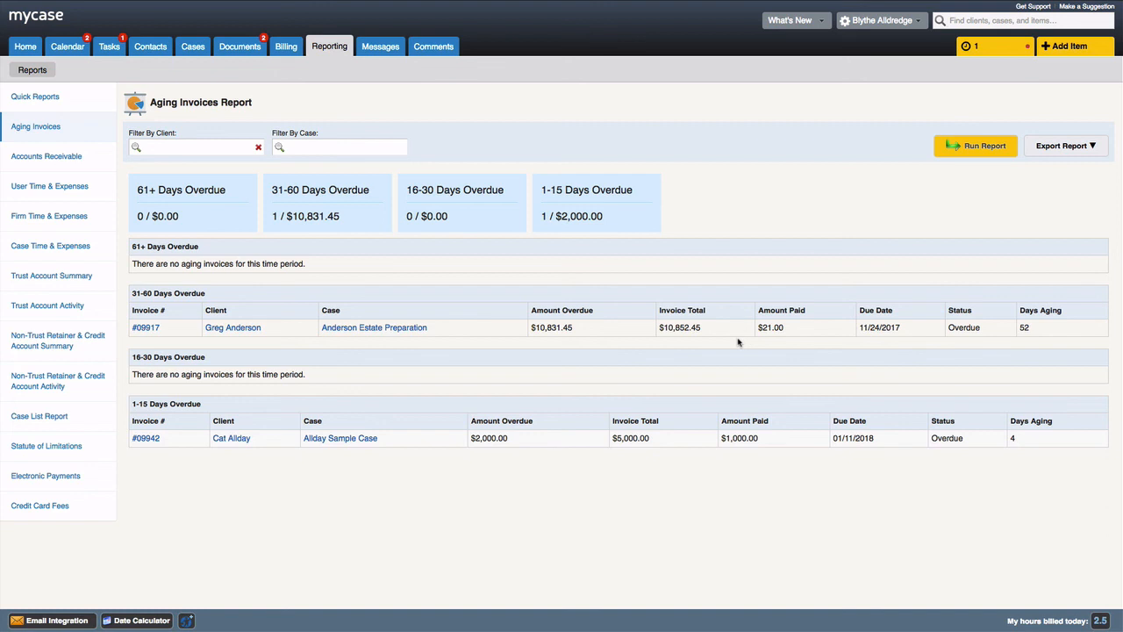
{"action": "left_click", "coordinate": [104, 186]}
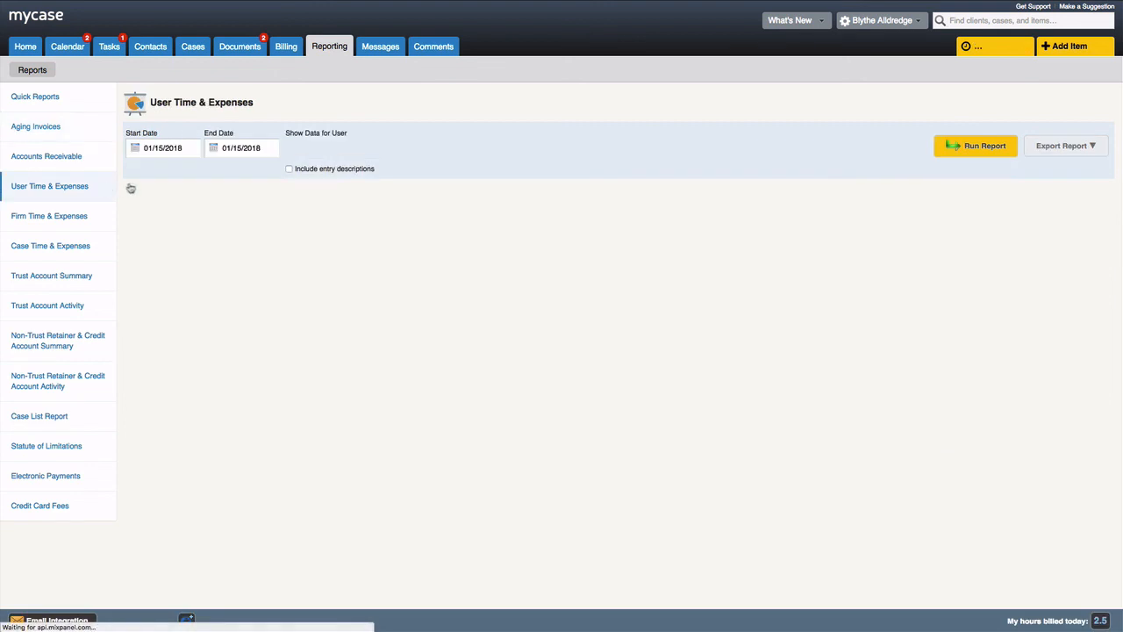
{"action": "left_click", "coordinate": [1012, 151]}
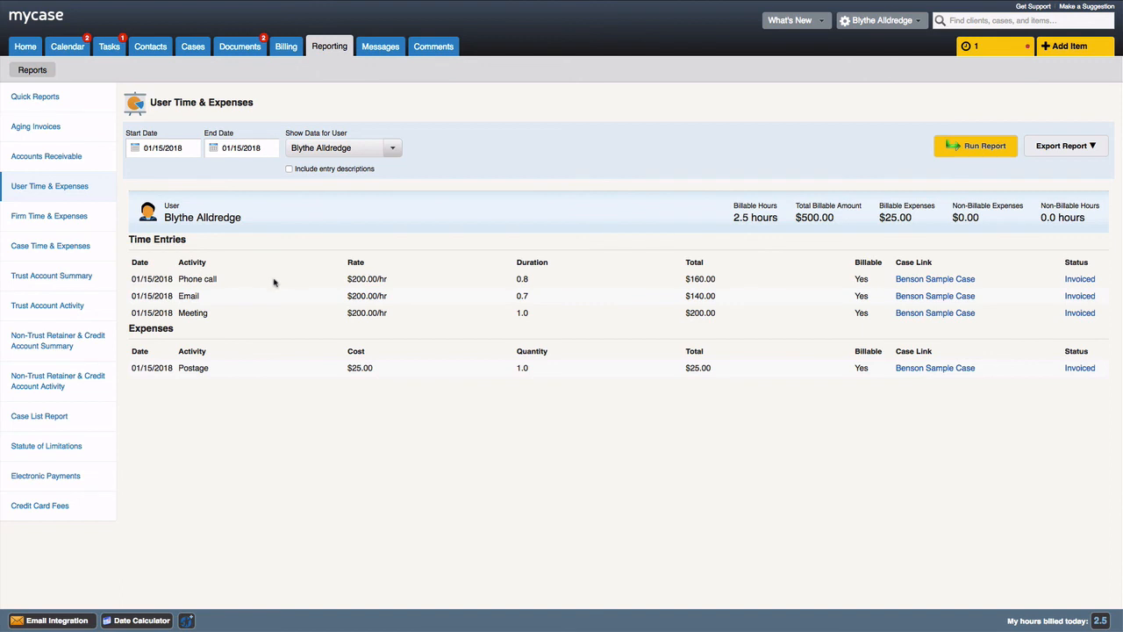
{"action": "left_click", "coordinate": [109, 282]}
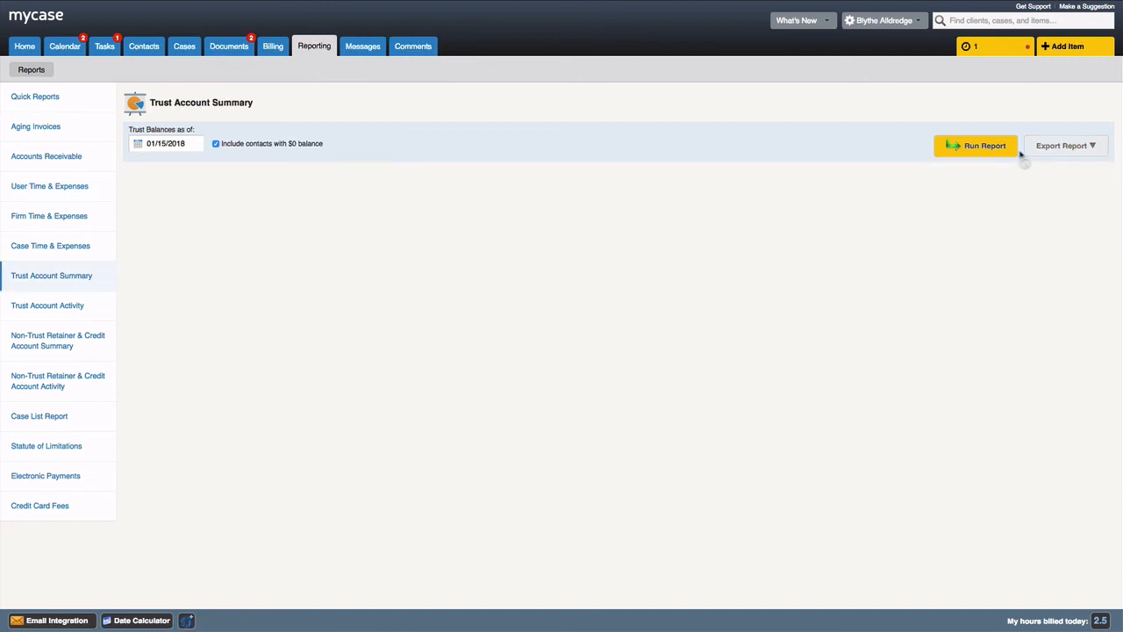
- Run the Trust Account Summary and Trust Account Activity reports through 01/15/2018
{"action": "left_click", "coordinate": [1018, 153]}
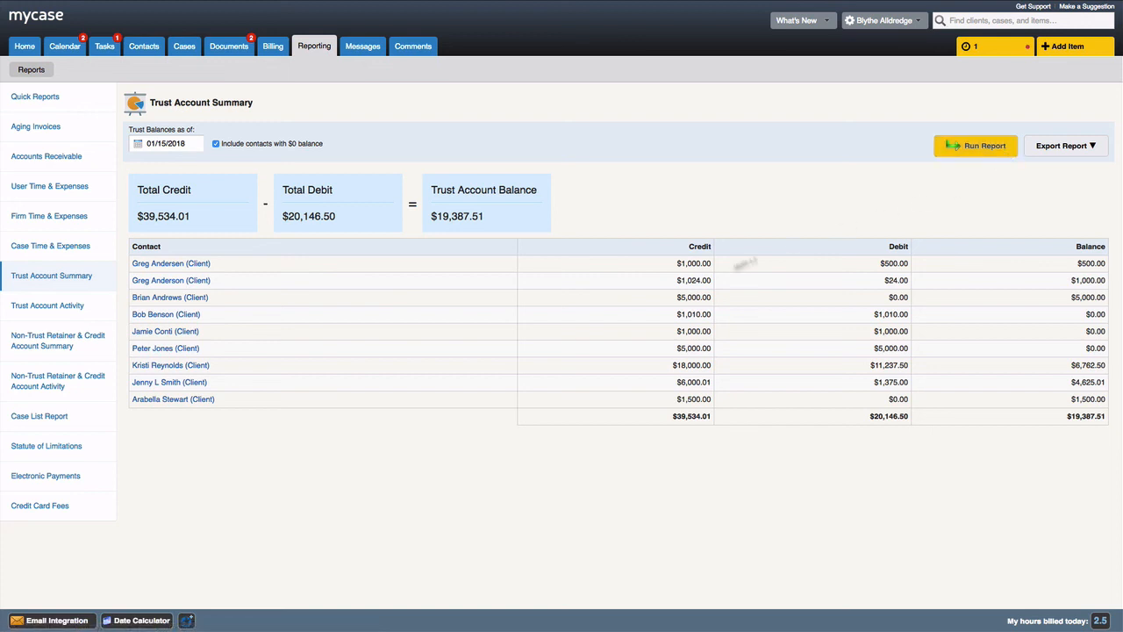
{"action": "left_click", "coordinate": [90, 313]}
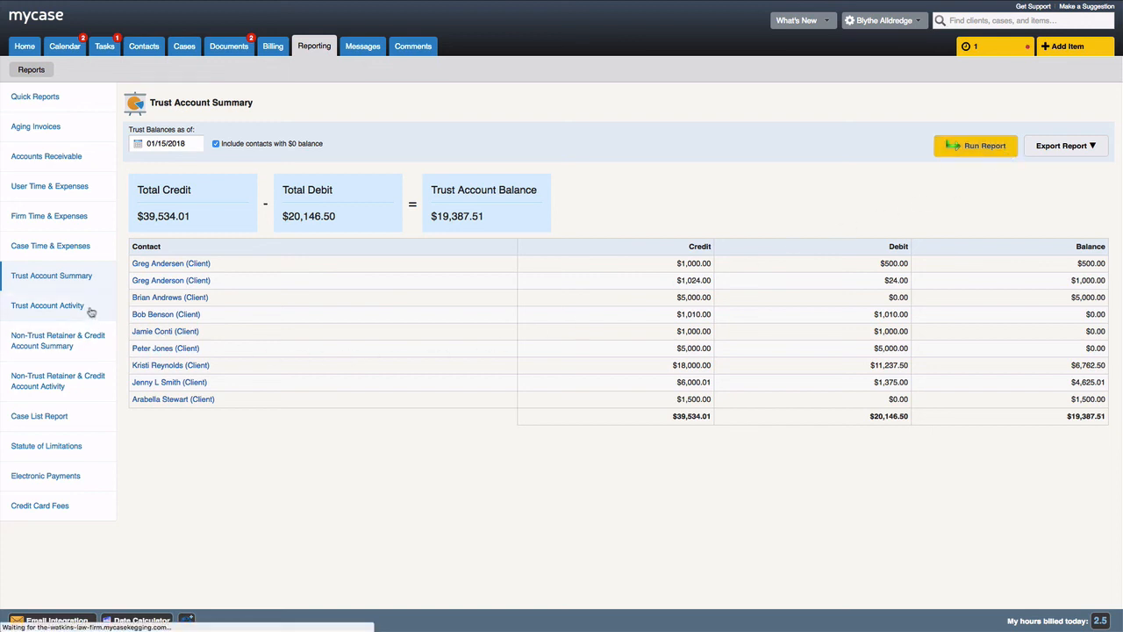
{"action": "left_click", "coordinate": [951, 146]}
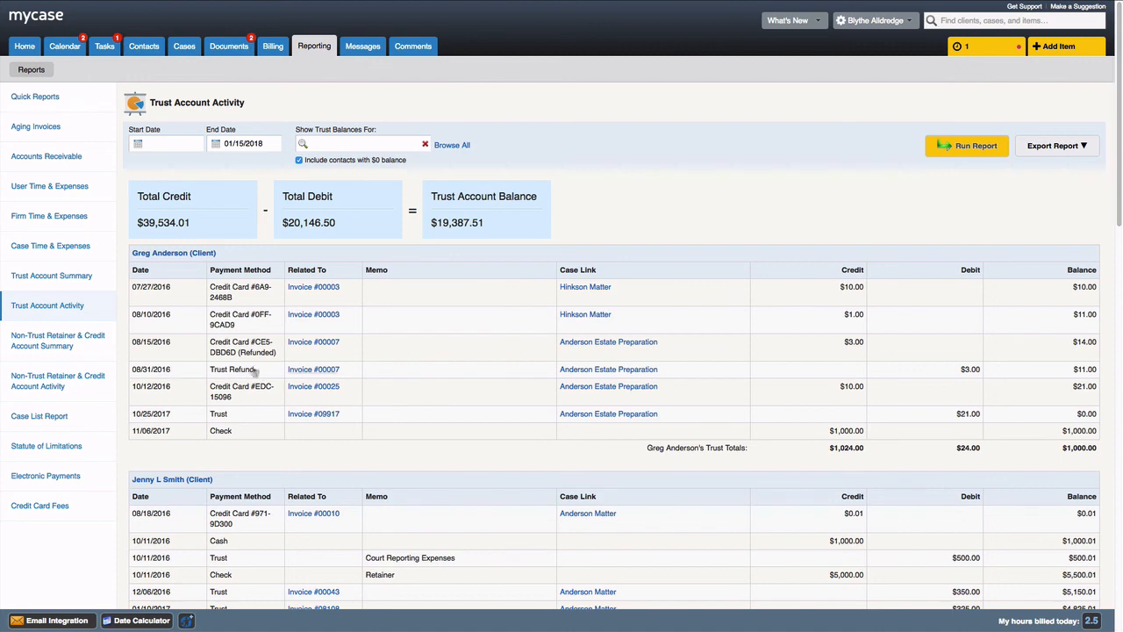
{"action": "left_click", "coordinate": [46, 484]}
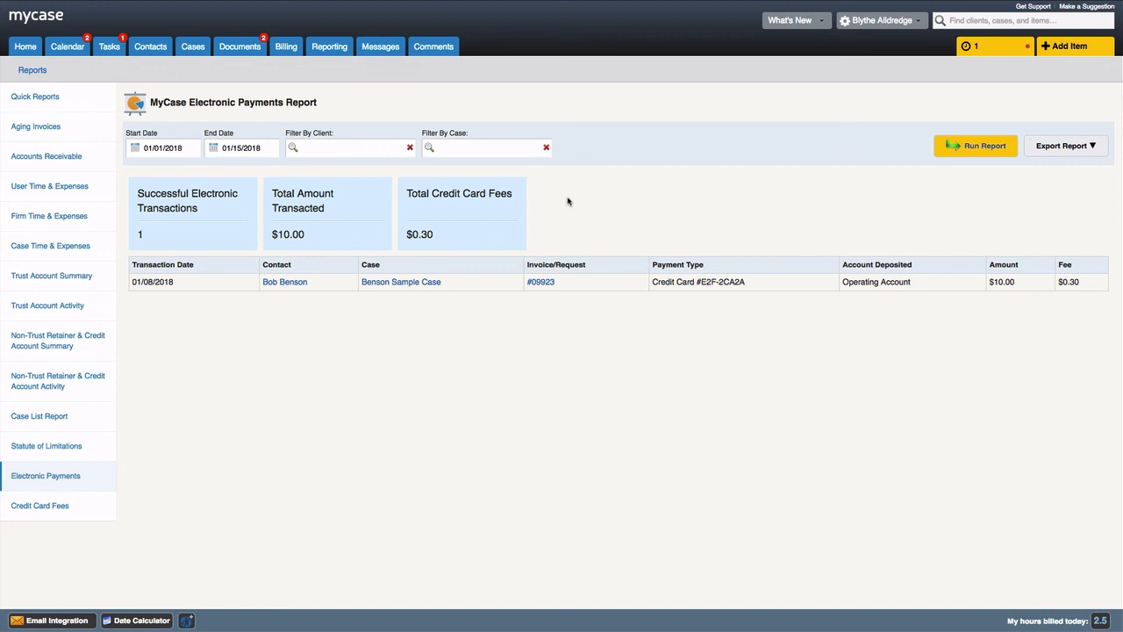
- Rerun the Electronic Payments report with start date 04/01/2017
{"action": "left_click", "coordinate": [188, 146]}
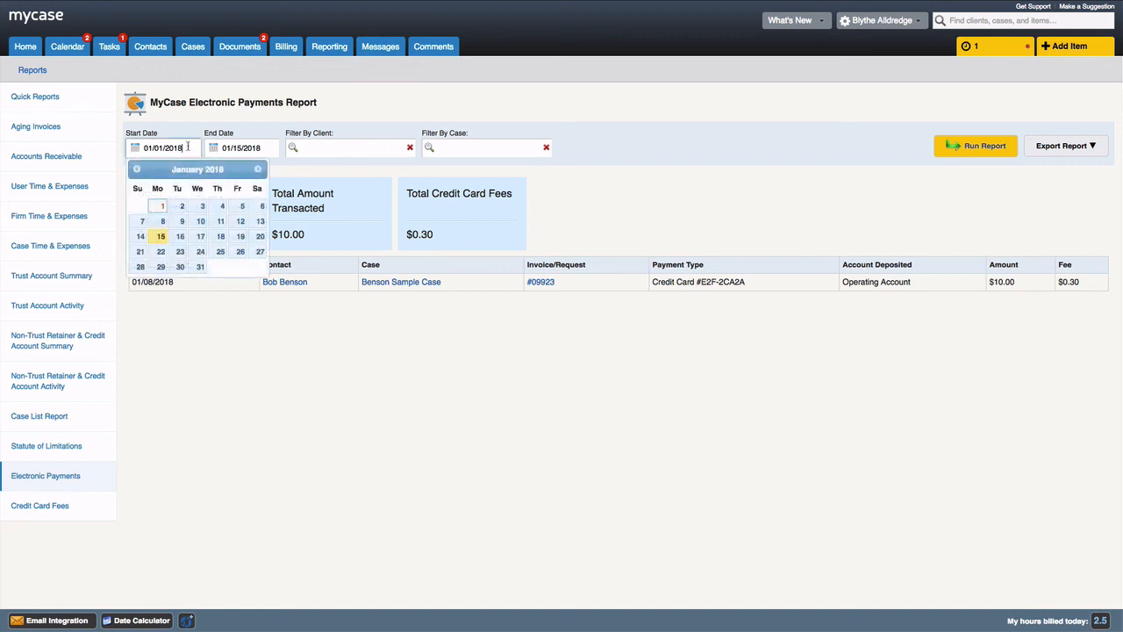
{"action": "left_click", "coordinate": [137, 170]}
{"action": "left_click", "coordinate": [137, 170]}
{"action": "left_click", "coordinate": [137, 169]}
{"action": "left_click", "coordinate": [137, 169]}
{"action": "left_click", "coordinate": [137, 170]}
{"action": "left_click", "coordinate": [137, 169]}
{"action": "left_click", "coordinate": [136, 169]}
{"action": "left_click", "coordinate": [137, 169]}
{"action": "left_click", "coordinate": [137, 170]}
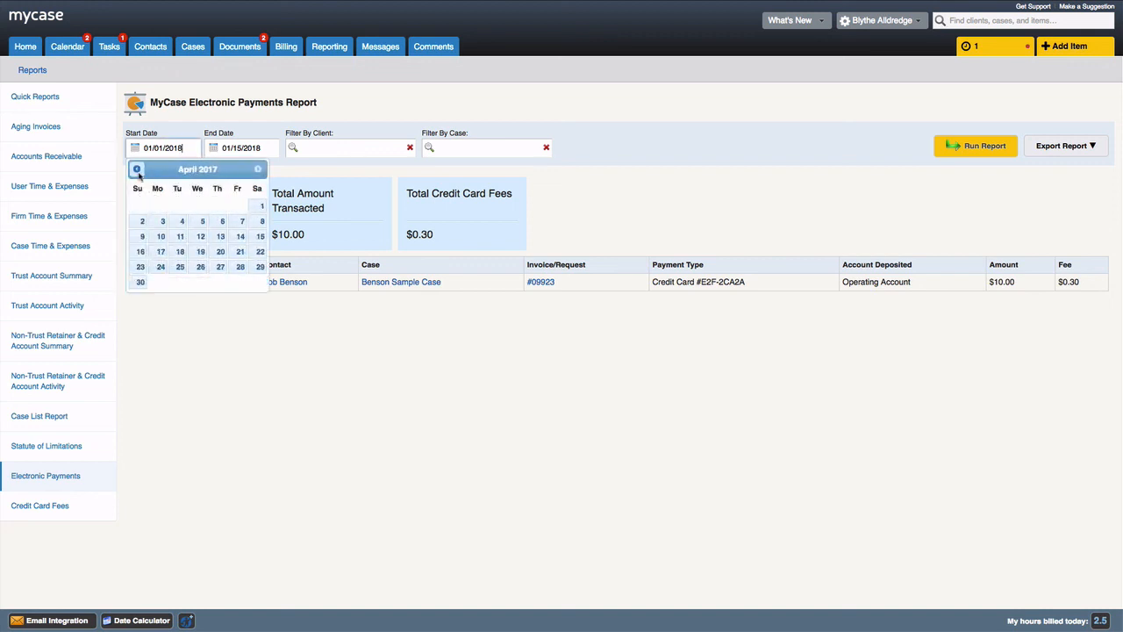
{"action": "left_click", "coordinate": [260, 206]}
{"action": "left_click", "coordinate": [965, 157]}
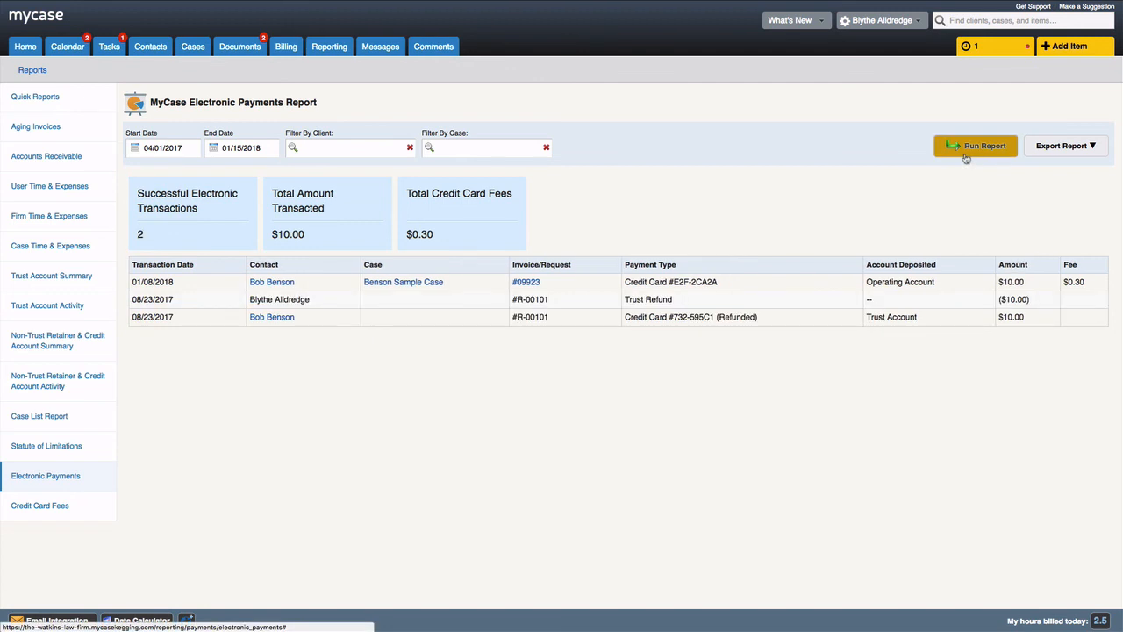
- Run a Detailed Credit Card Fees report from 12/01/2016 and bring up its export formats
{"action": "left_click", "coordinate": [25, 508]}
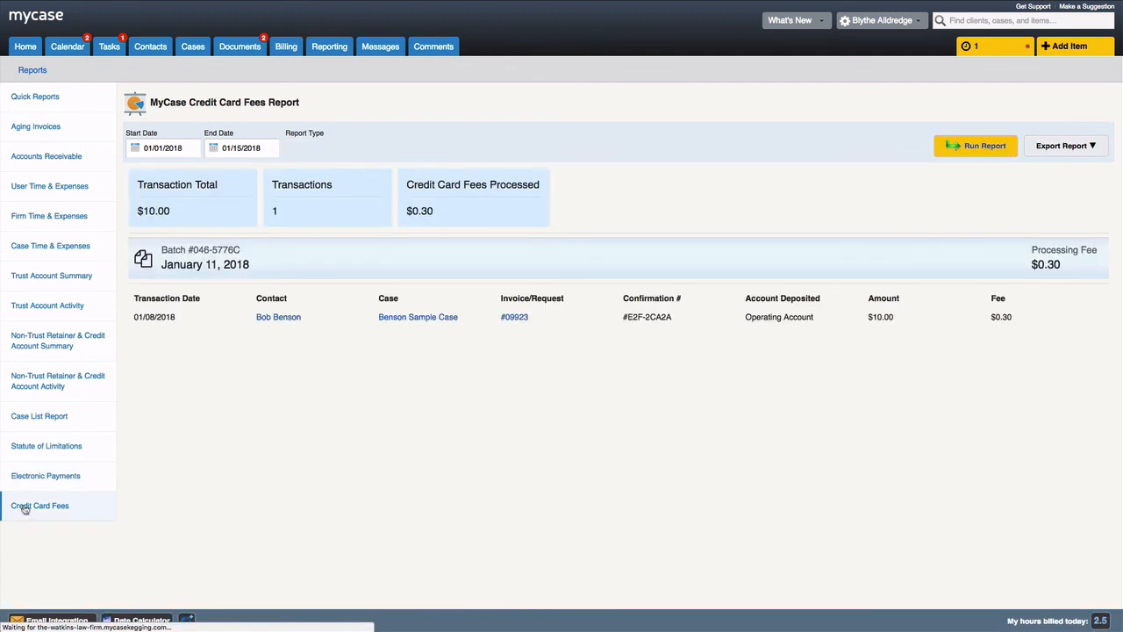
{"action": "left_click", "coordinate": [983, 147]}
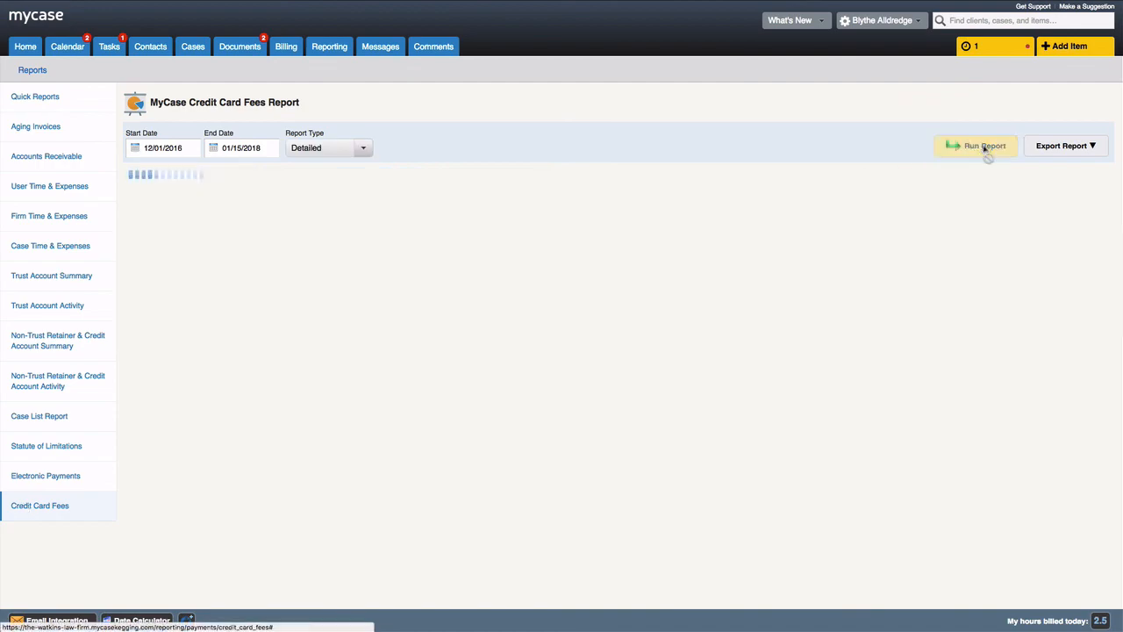
{"action": "scroll", "coordinate": [1015, 271], "scroll_direction": "down", "scroll_amount": 1}
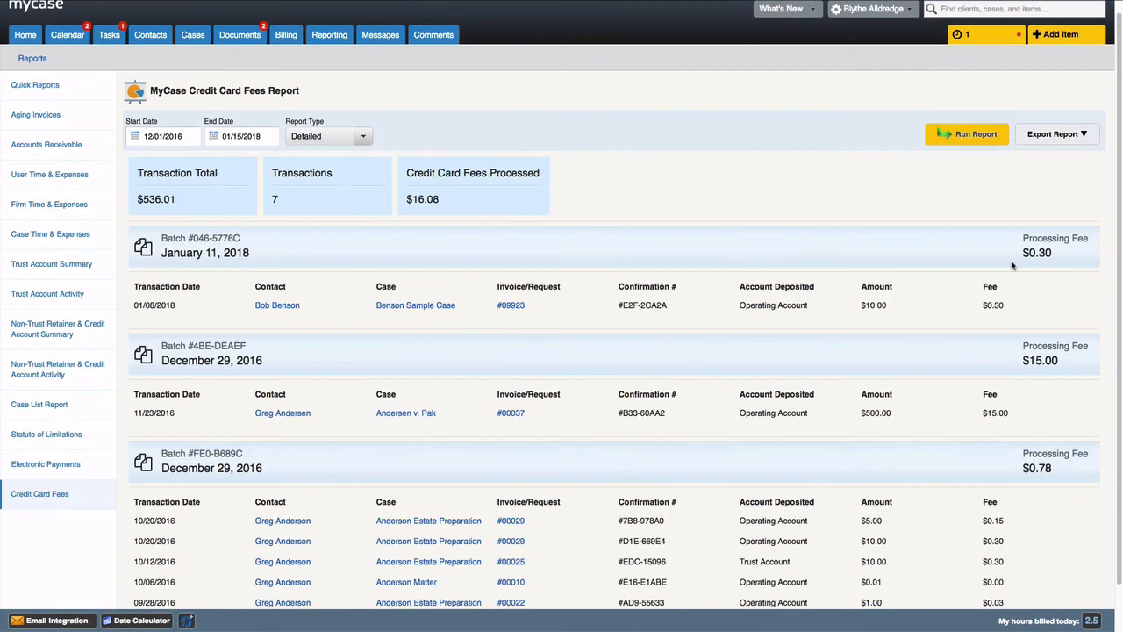
{"action": "scroll", "coordinate": [1016, 271], "scroll_direction": "down", "scroll_amount": 1}
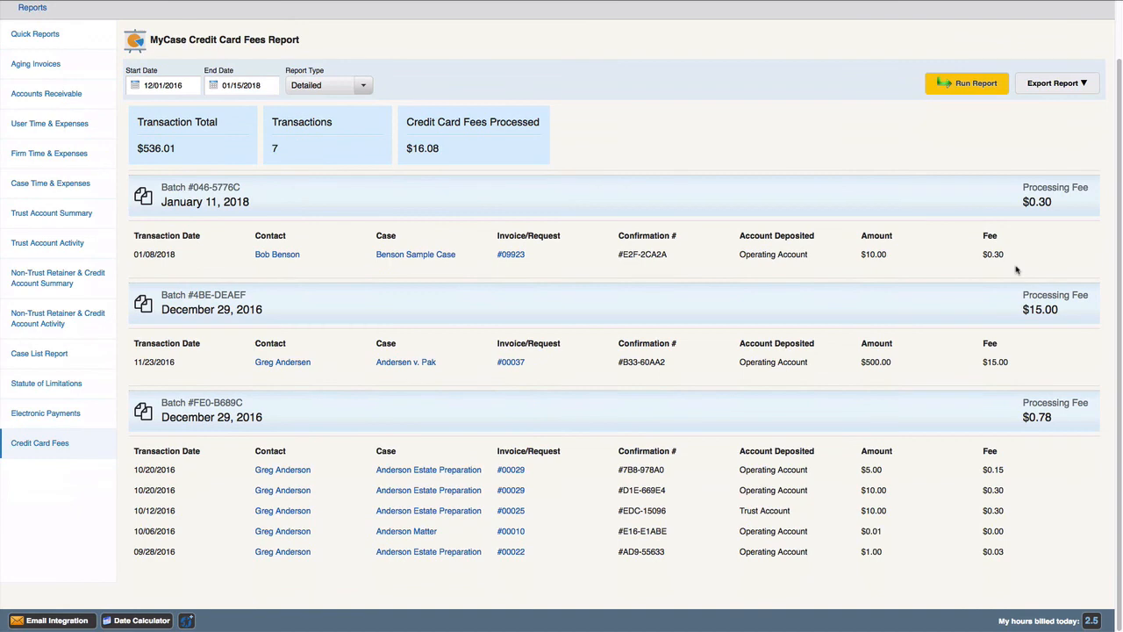
{"action": "left_click", "coordinate": [1086, 89]}
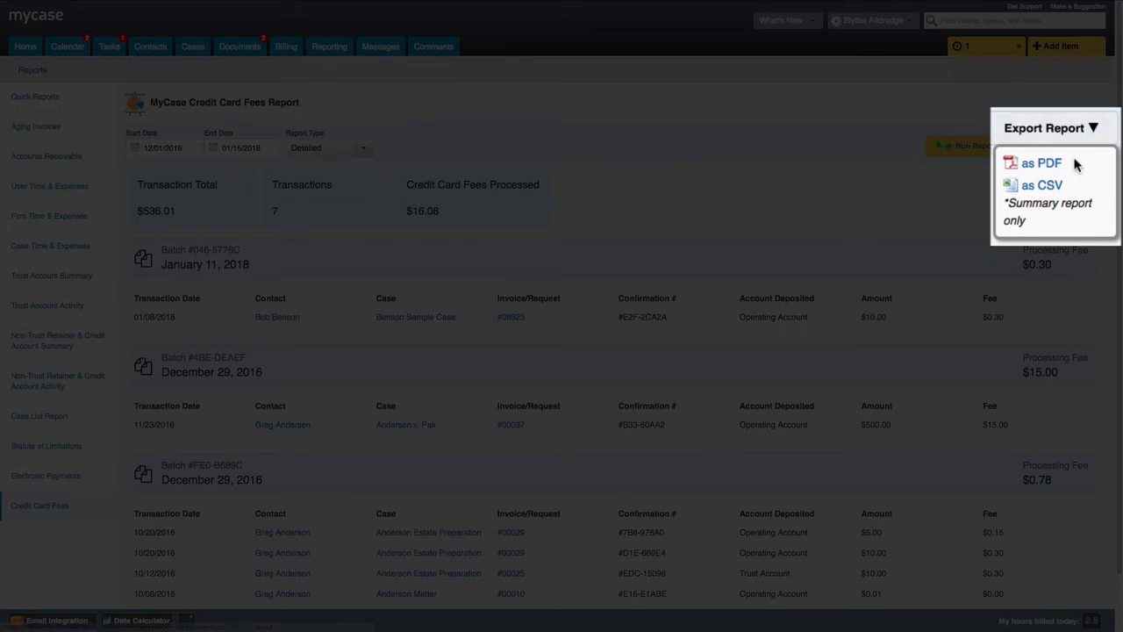